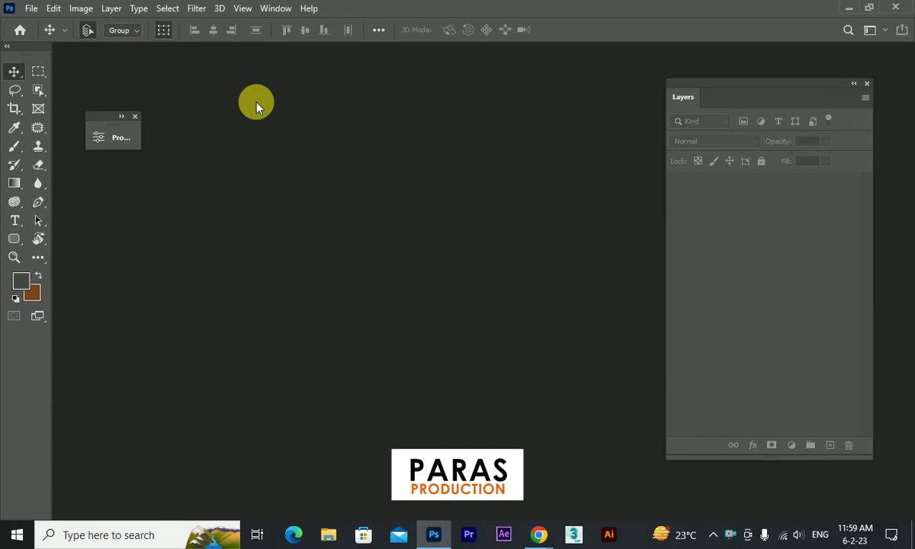
Choose File > New to start a new Photoshop document
click(30, 8)
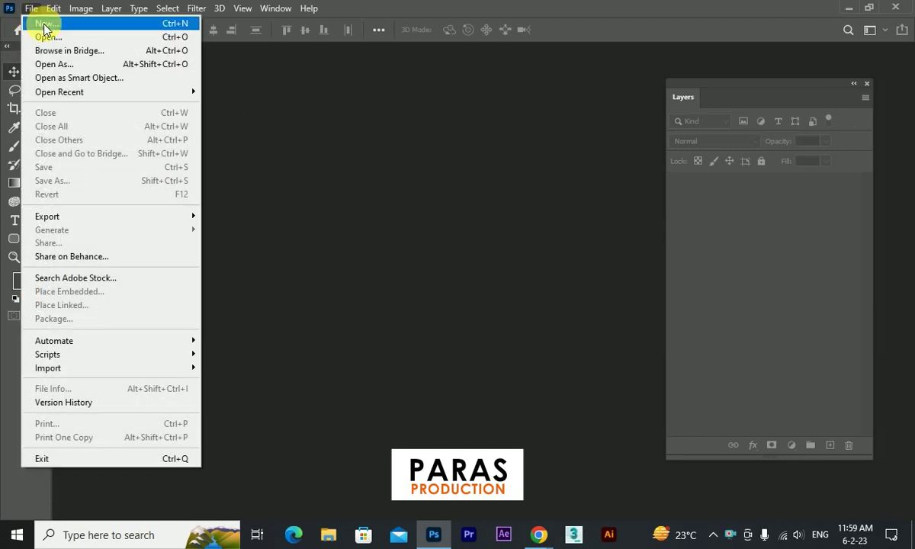
click(44, 24)
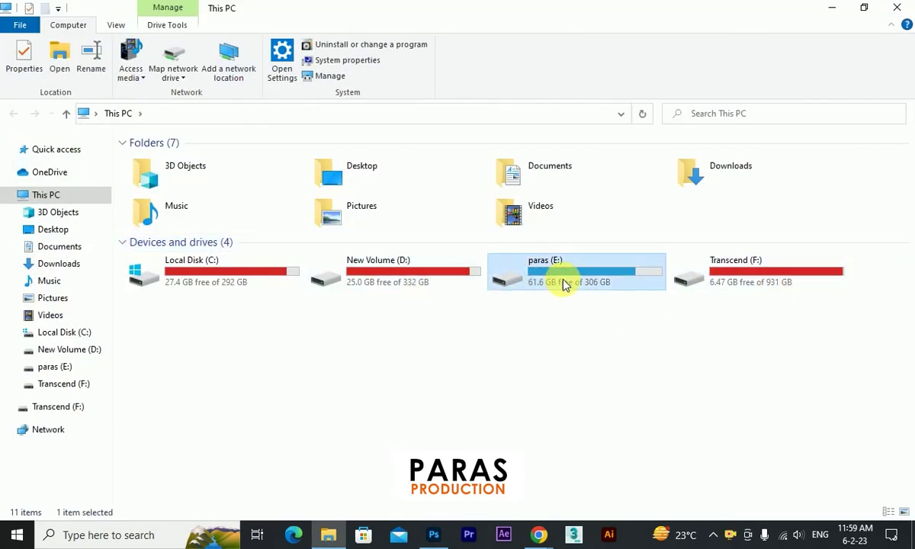
Browse into the E: drive and open its Paras Classes folder
double_click(562, 285)
double_click(456, 205)
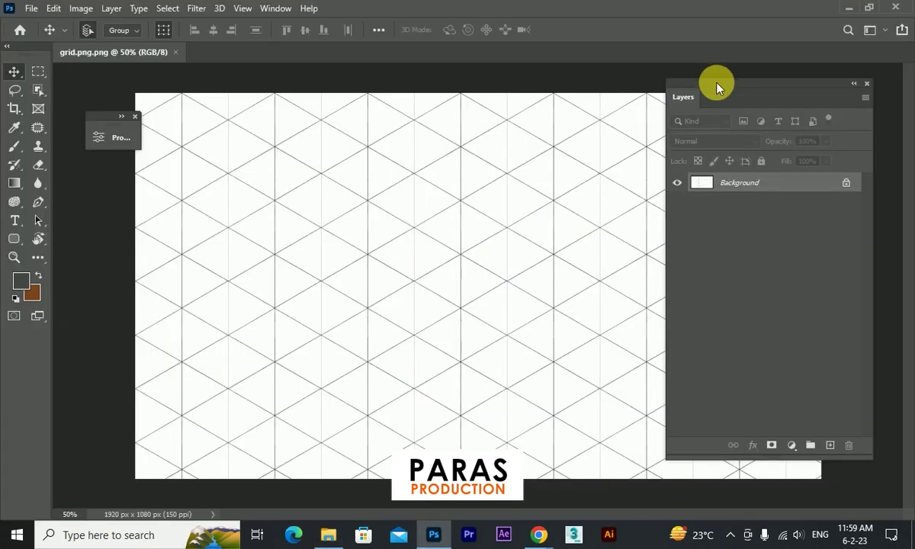
drag(719, 81, 785, 85)
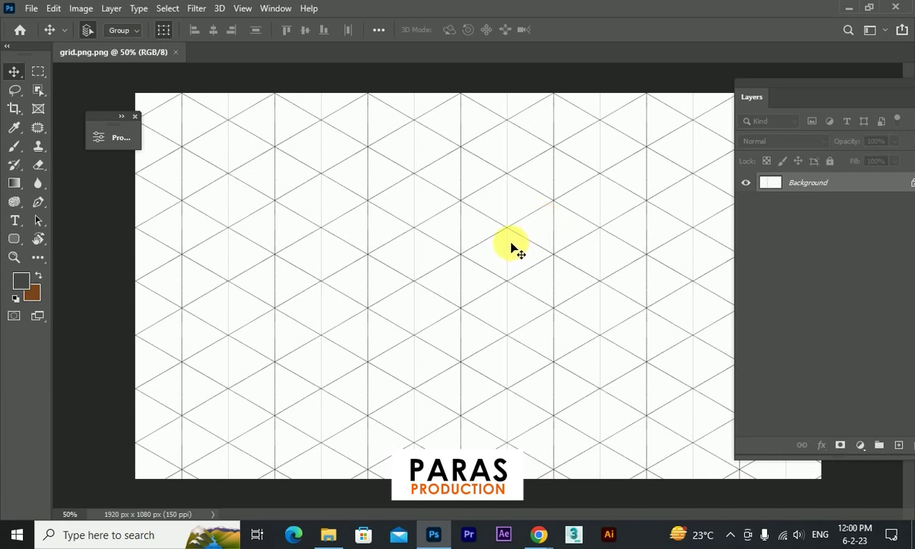
Dock the Layers panel, select the Brush tool and add an empty Layer 1
drag(752, 98, 752, 67)
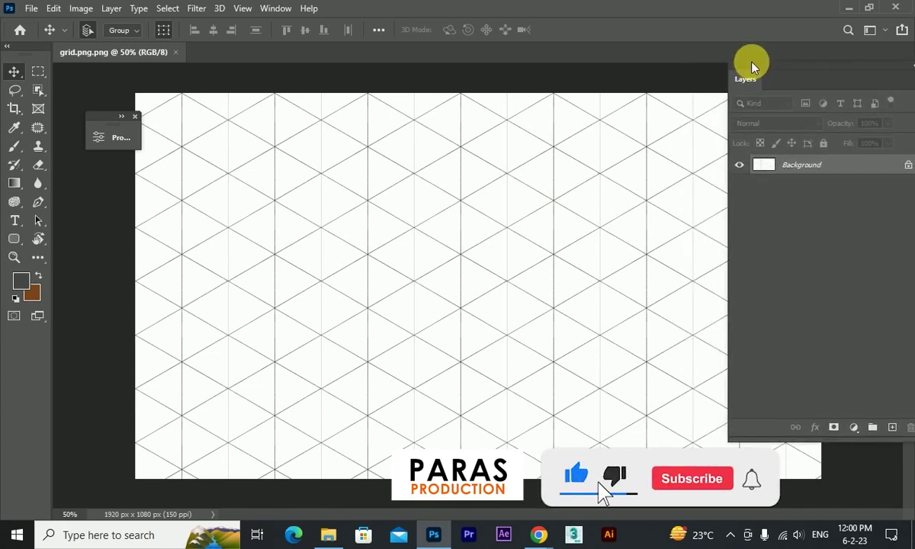
drag(751, 67, 835, 72)
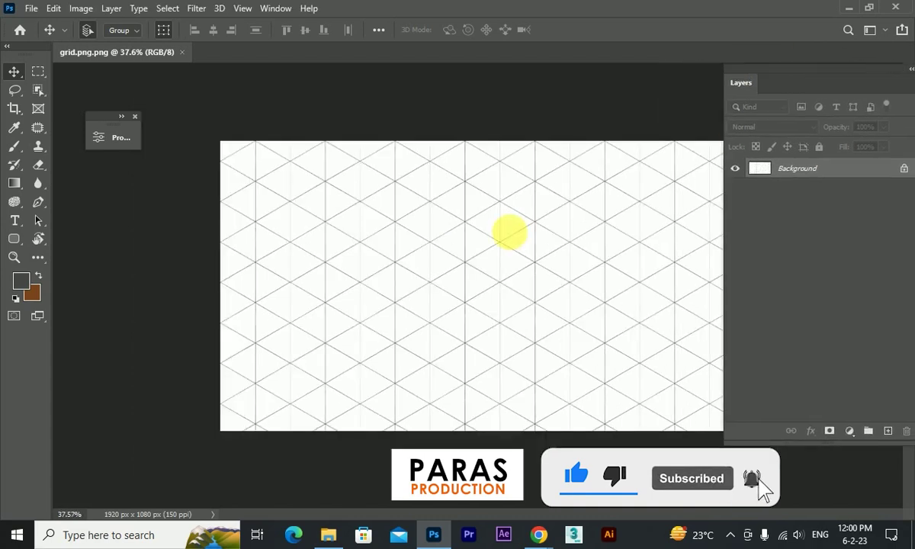
click(13, 150)
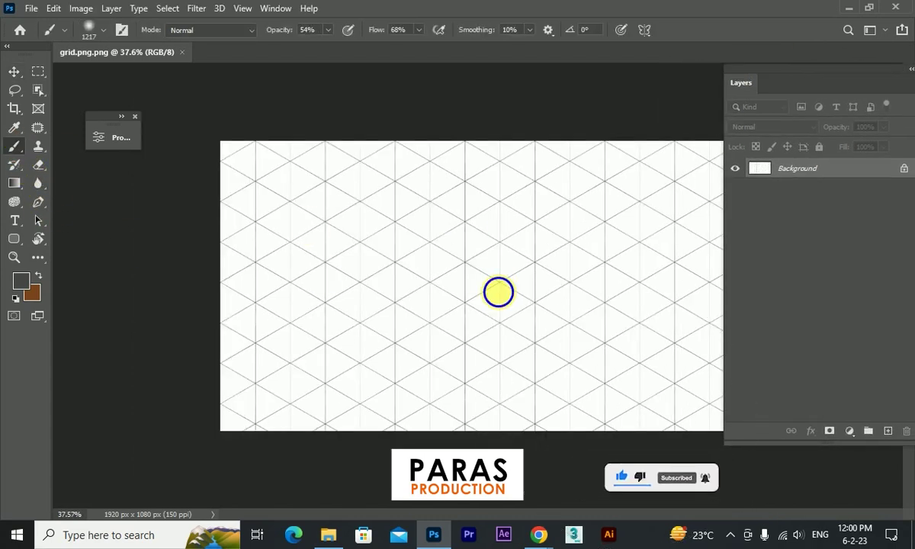
scroll(353, 323, down, 2)
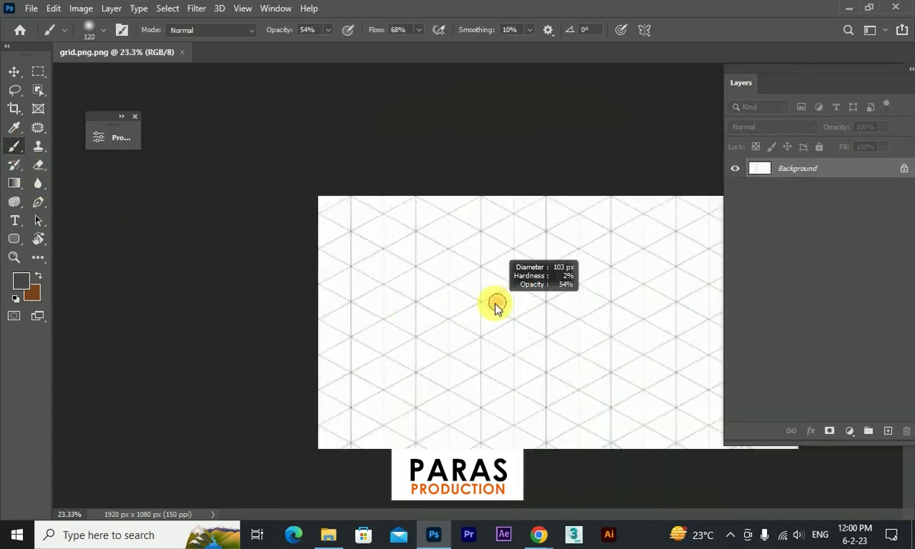
click(887, 431)
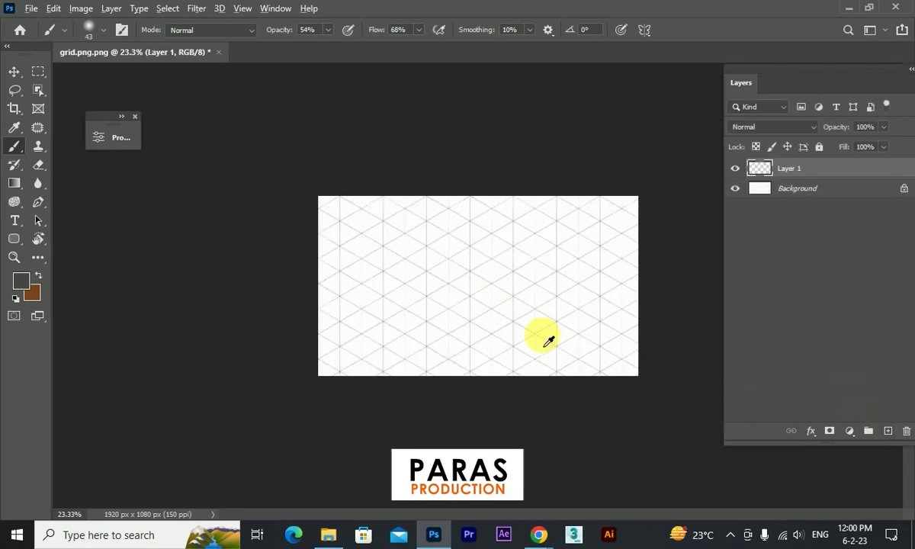
scroll(547, 337, up, 2)
Set a black Hard Round brush at 100% opacity and flow, then brush the central vertical edge
key(d)
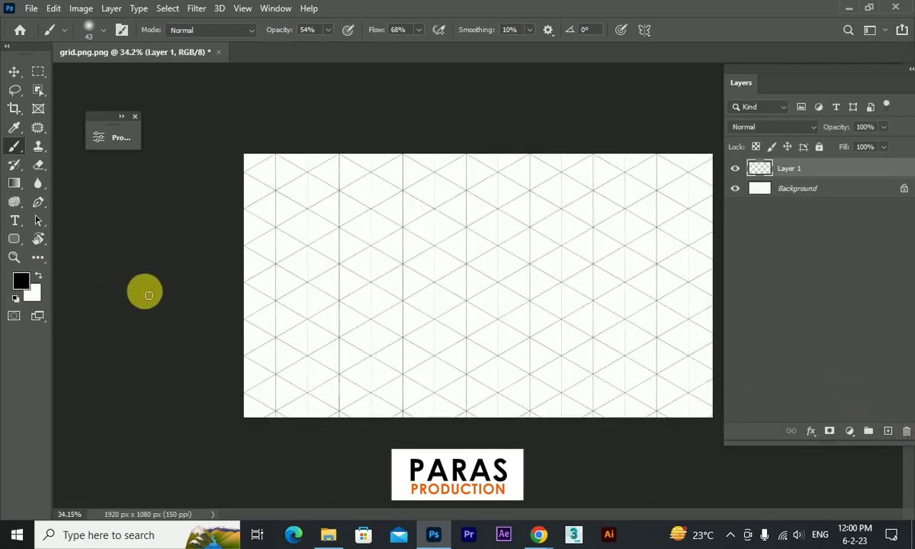
key(0)
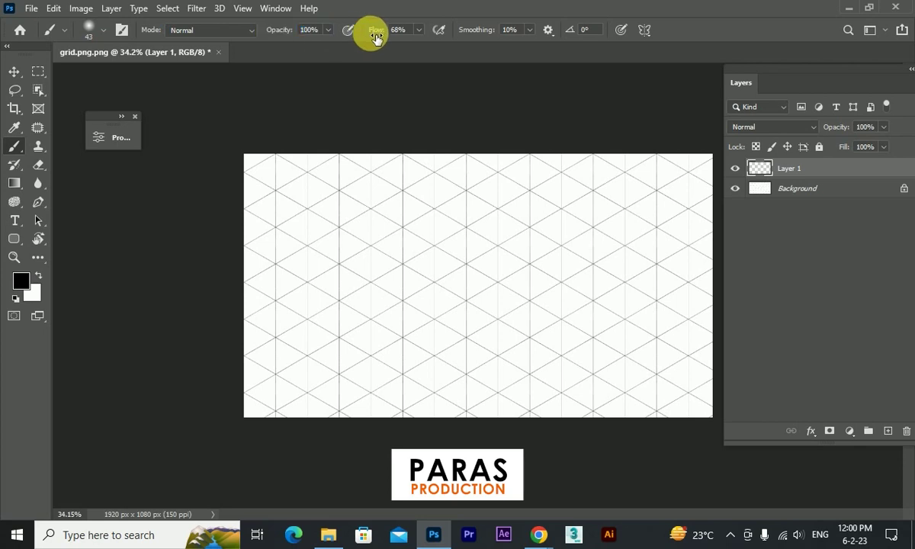
key(shift+0)
click(104, 31)
click(103, 354)
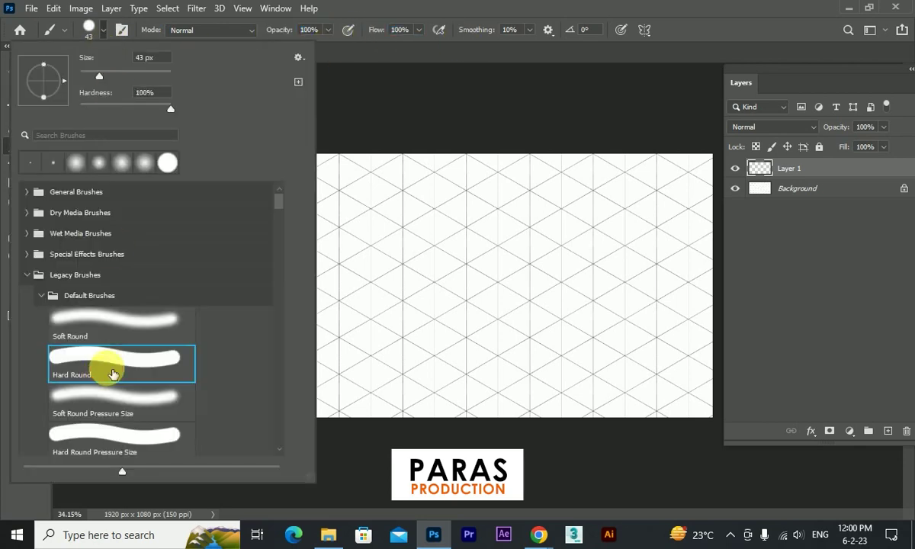
key(Return)
scroll(493, 333, up, 1)
scroll(484, 336, down, 1)
scroll(480, 348, down, 1)
scroll(532, 358, up, 2)
scroll(534, 358, up, 1)
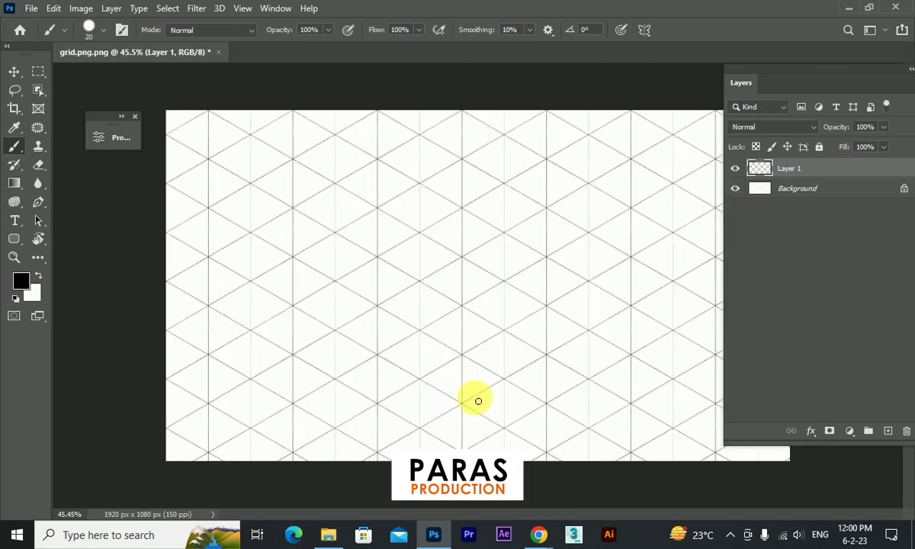
click(462, 405)
shift+click(463, 261)
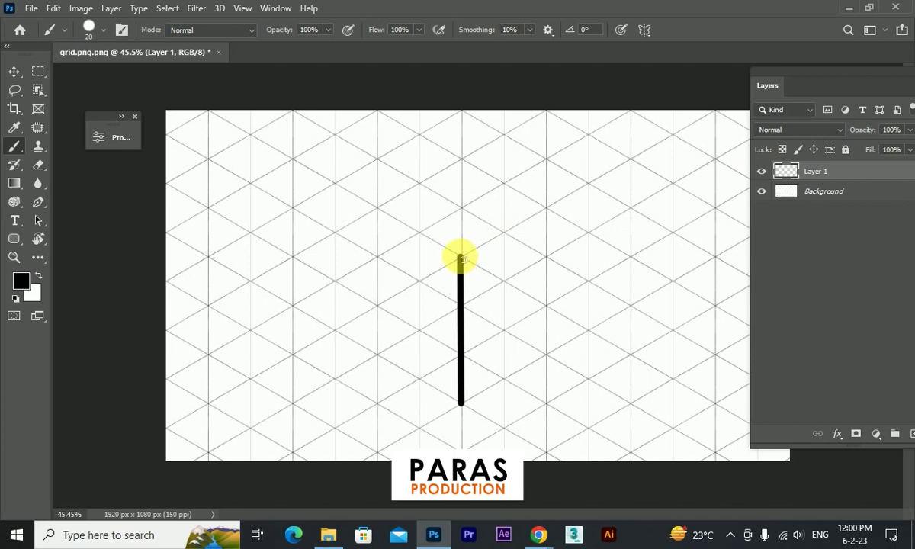
Brush the right-rising edge, the closing diagonal and a short vertical cross-line
shift+click(678, 136)
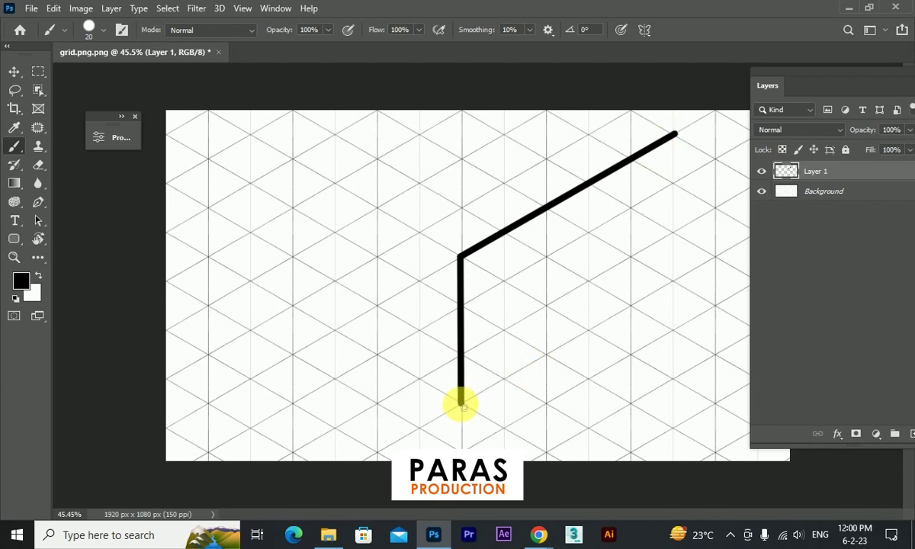
shift+click(679, 137)
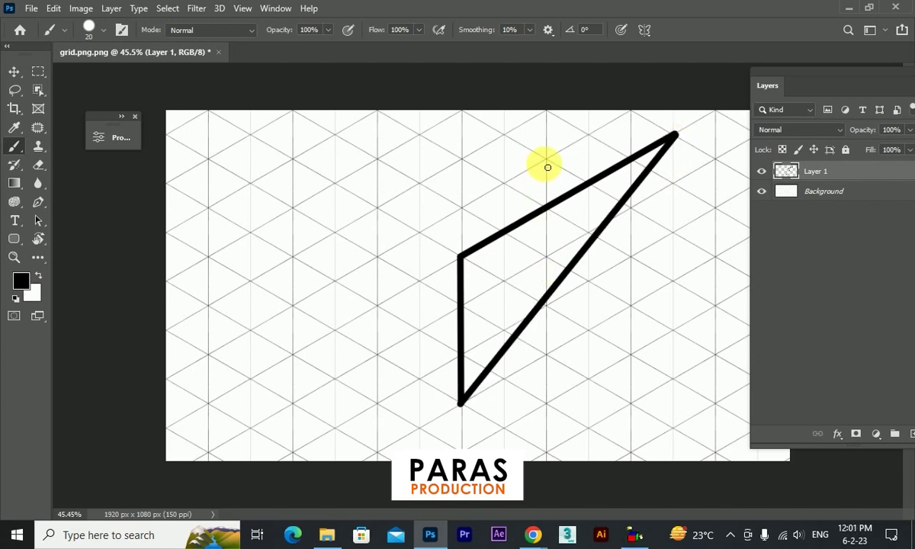
click(546, 207)
shift+click(549, 296)
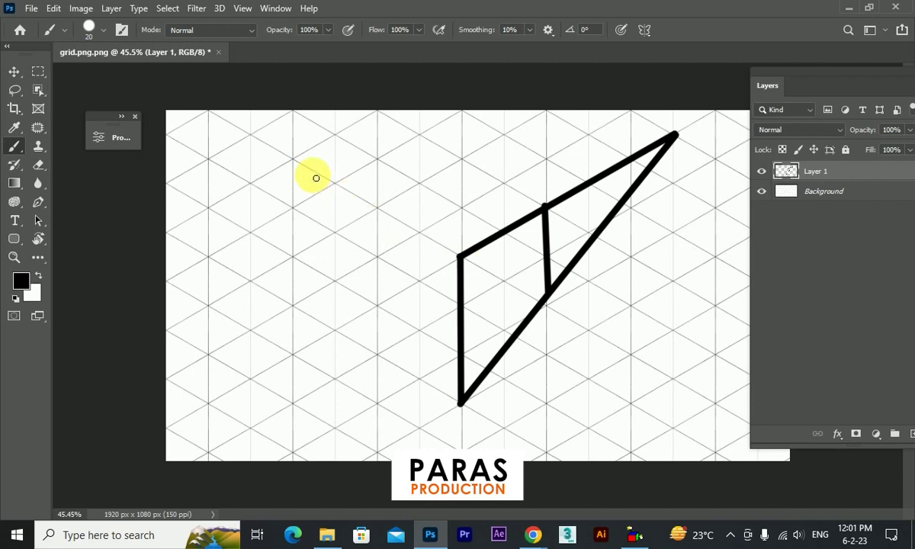
Draw the upper-left edge and its short vertical line, then undo those left-side strokes
shift+click(296, 163)
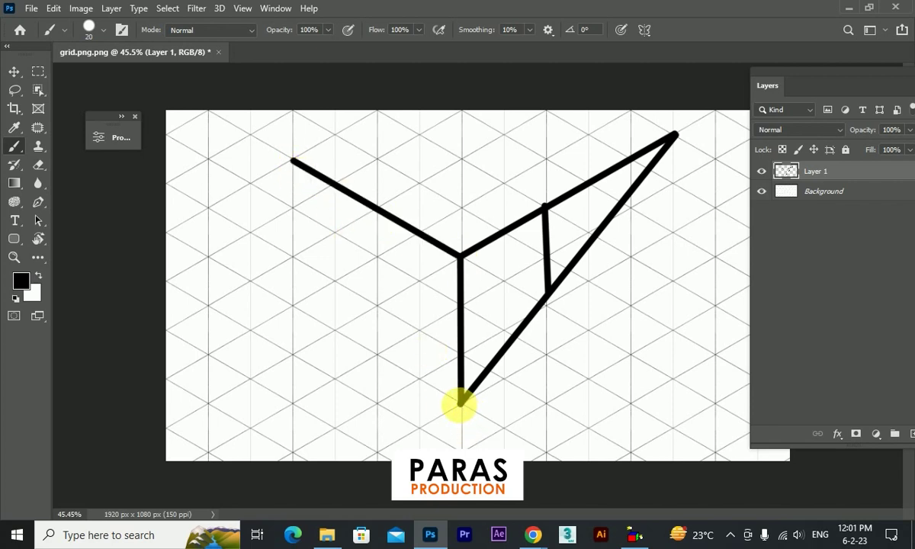
shift+click(460, 404)
click(378, 211)
shift+click(379, 284)
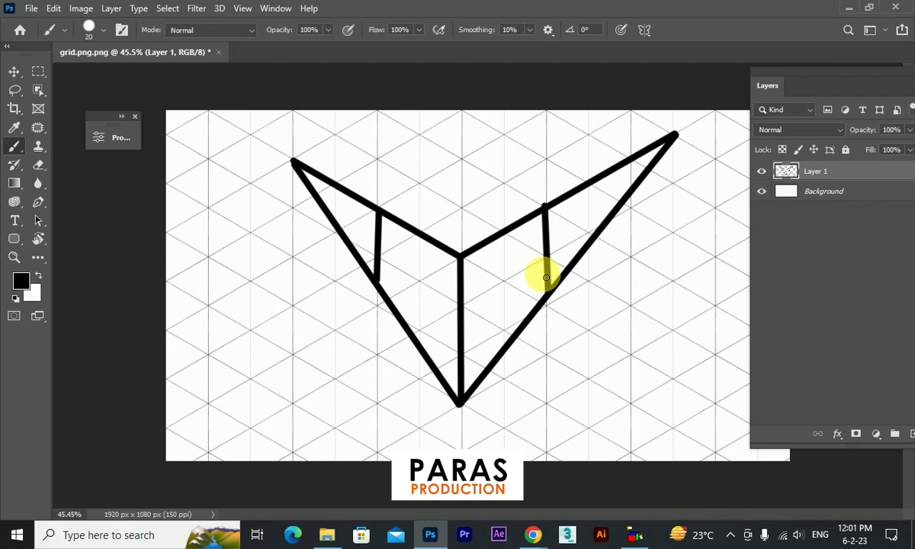
key(ctrl+z)
key(ctrl+z)
key(ctrl+z)
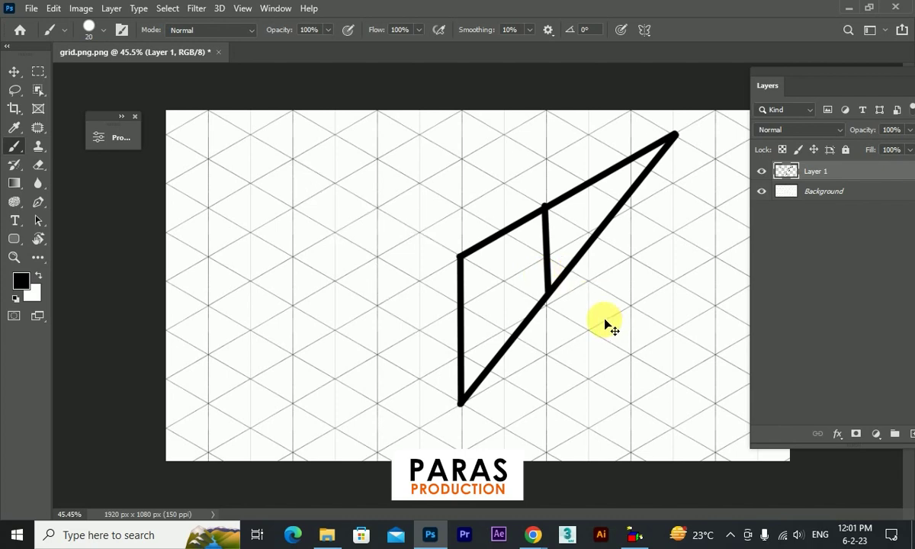
key(ctrl+z)
key(ctrl+z)
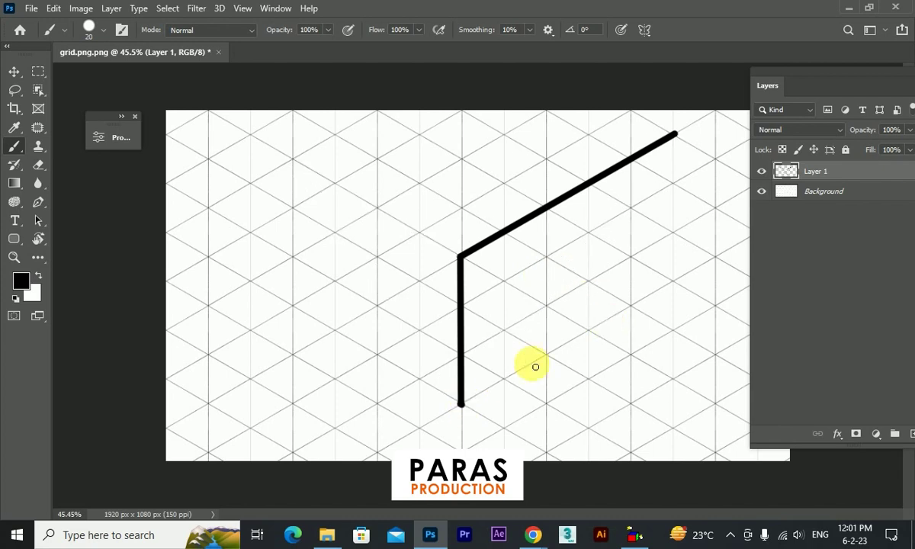
Redraw the black box outline with rising, vertical and left-side edges
shift+click(717, 261)
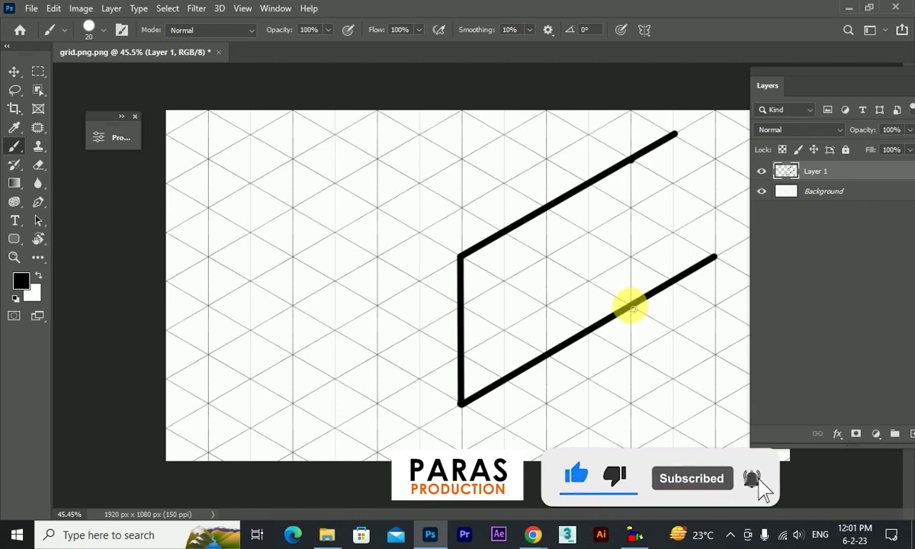
shift+click(627, 305)
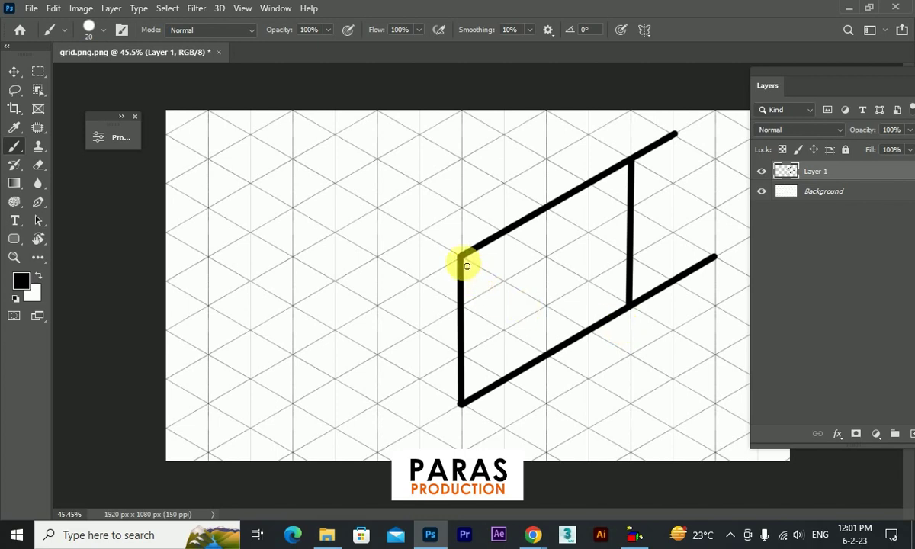
shift+click(295, 160)
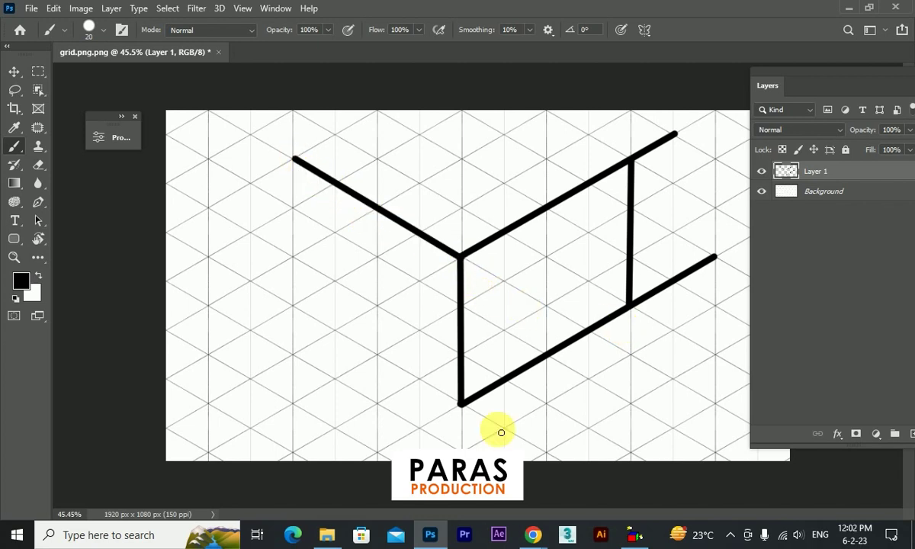
shift+click(290, 311)
click(295, 159)
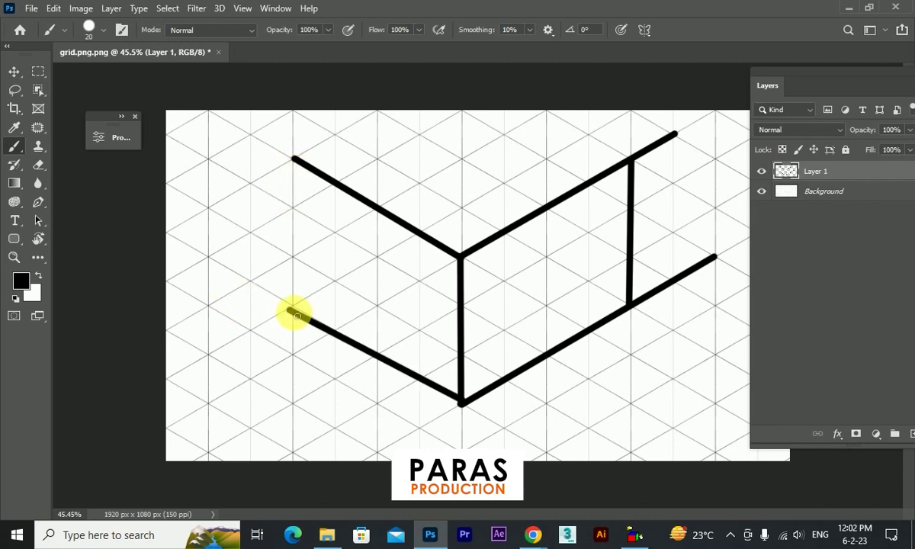
shift+click(289, 310)
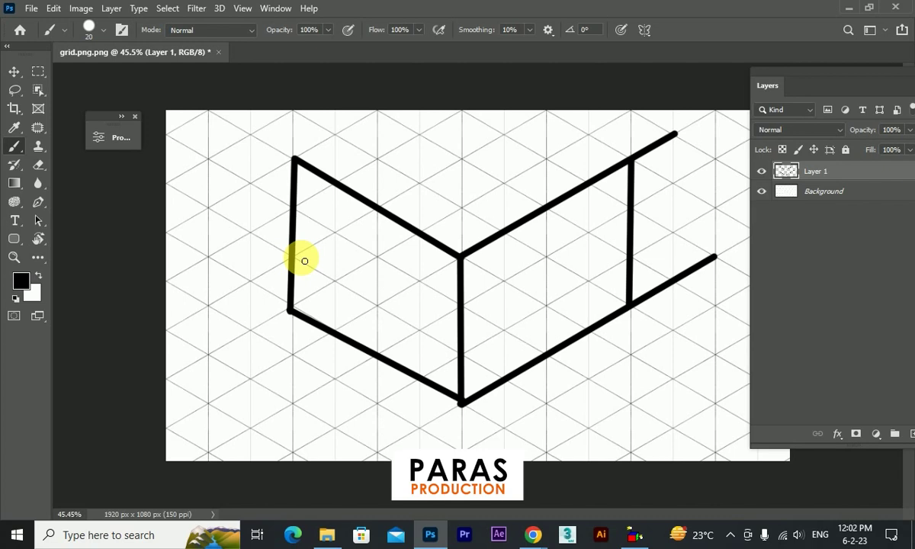
Delete Layer 1 so only the bare isometric grid Background remains
click(14, 72)
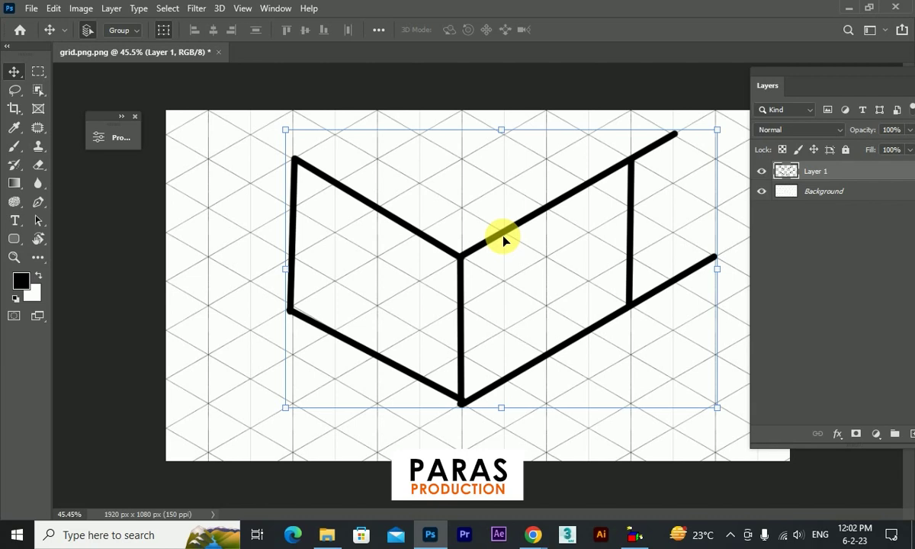
scroll(506, 233, down, 2)
key(Delete)
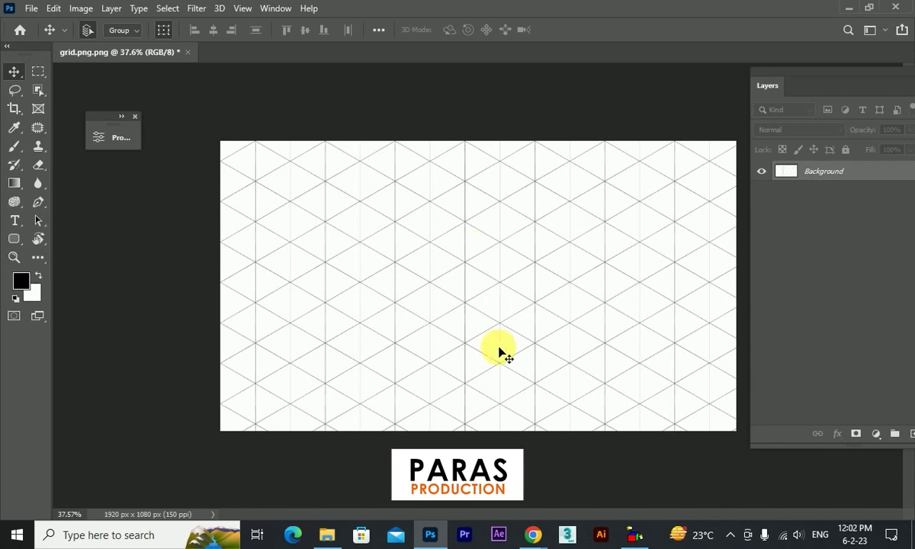
scroll(509, 328, up, 2)
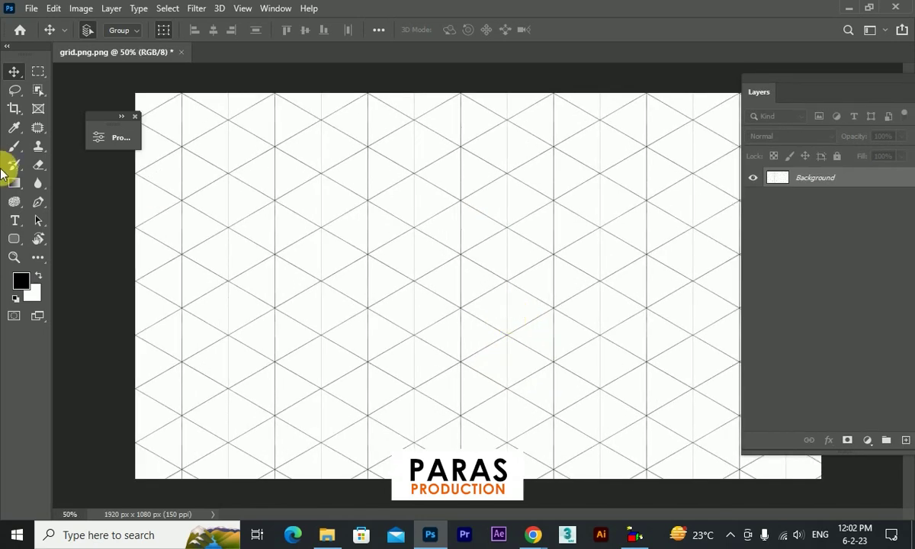
click(15, 90)
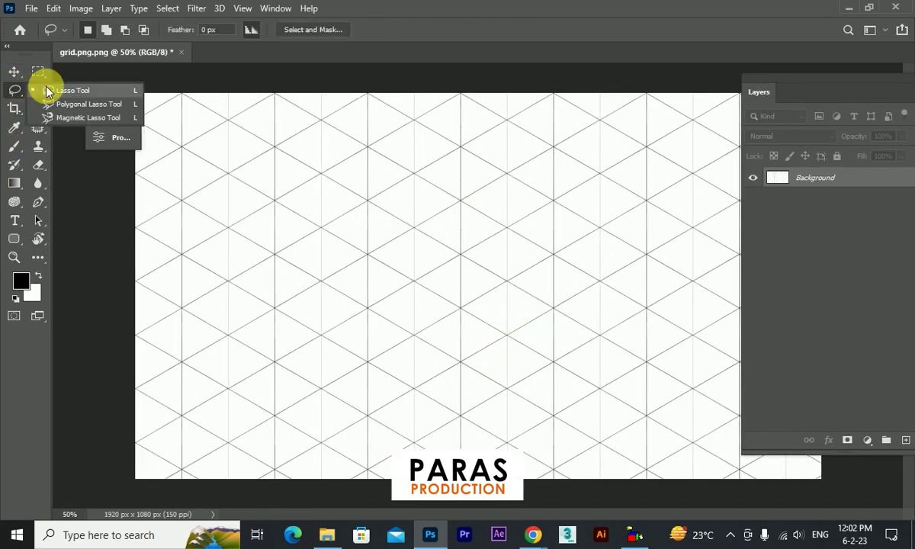
Trace a tall parallelogram along the centre grid lines with the Polygonal Lasso
click(89, 104)
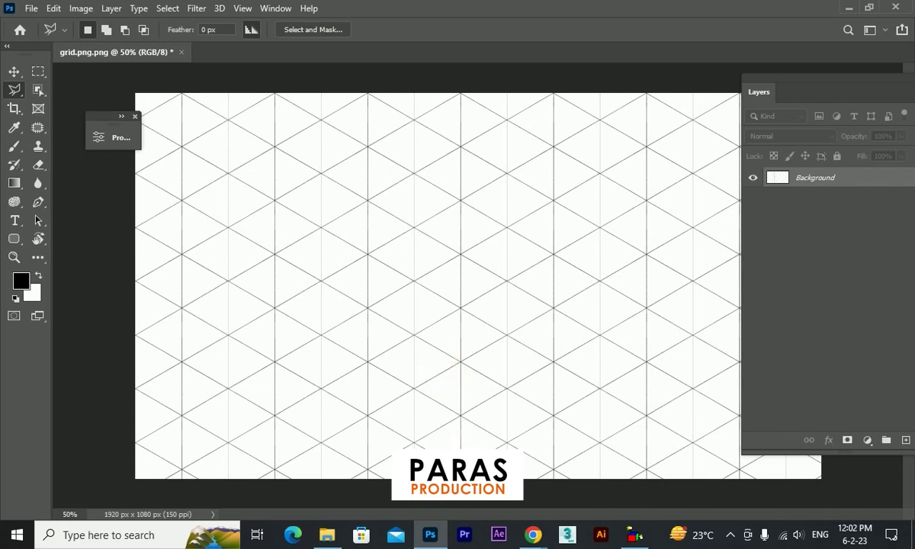
click(459, 459)
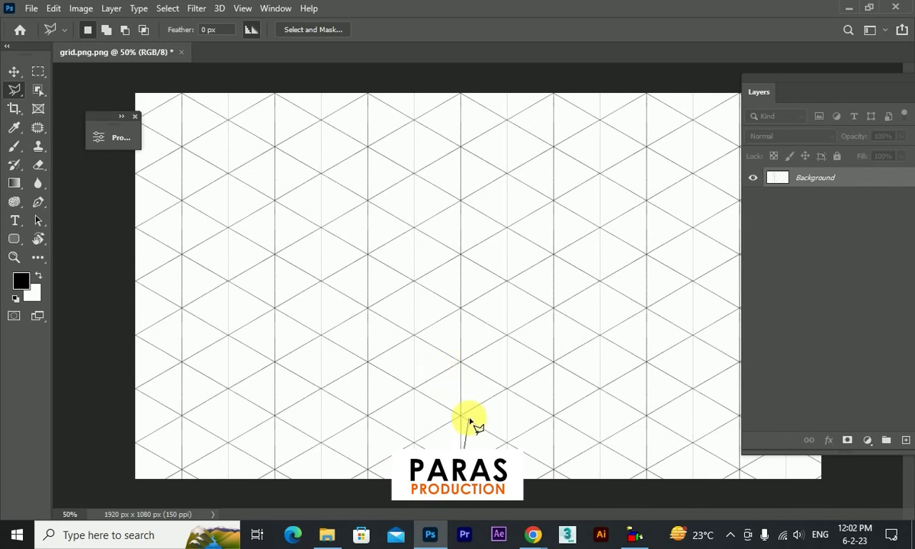
click(460, 252)
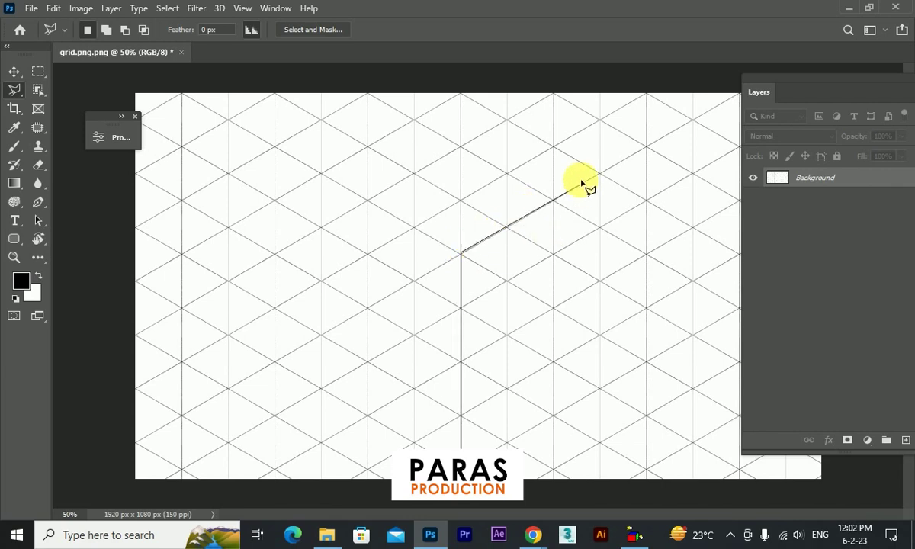
click(648, 147)
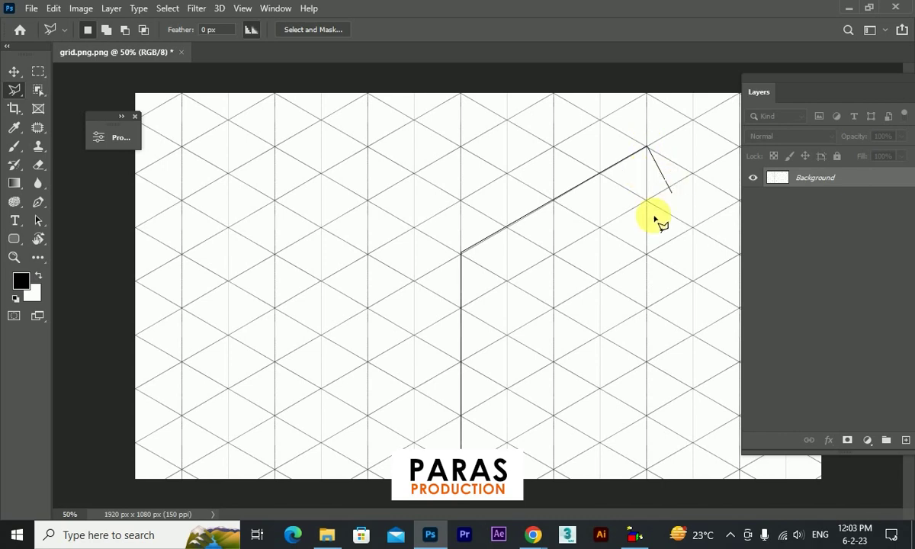
click(646, 364)
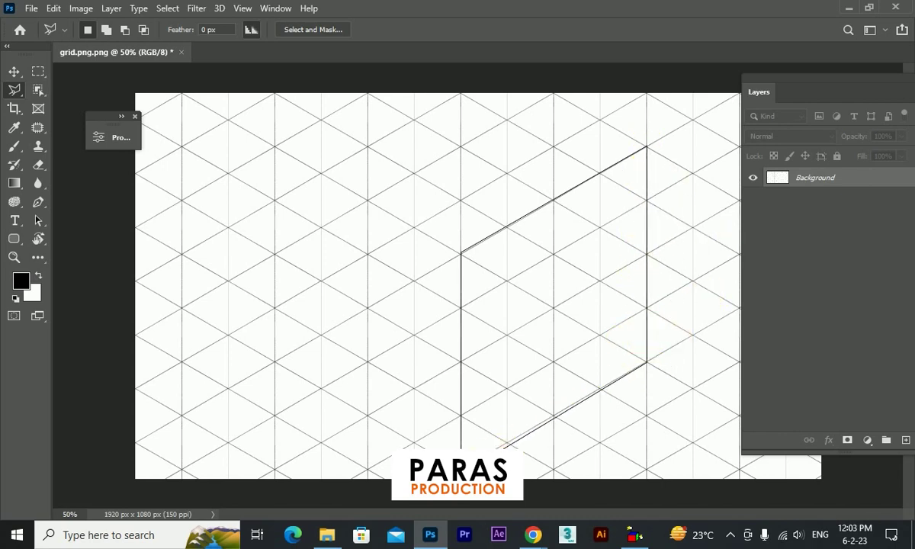
click(461, 469)
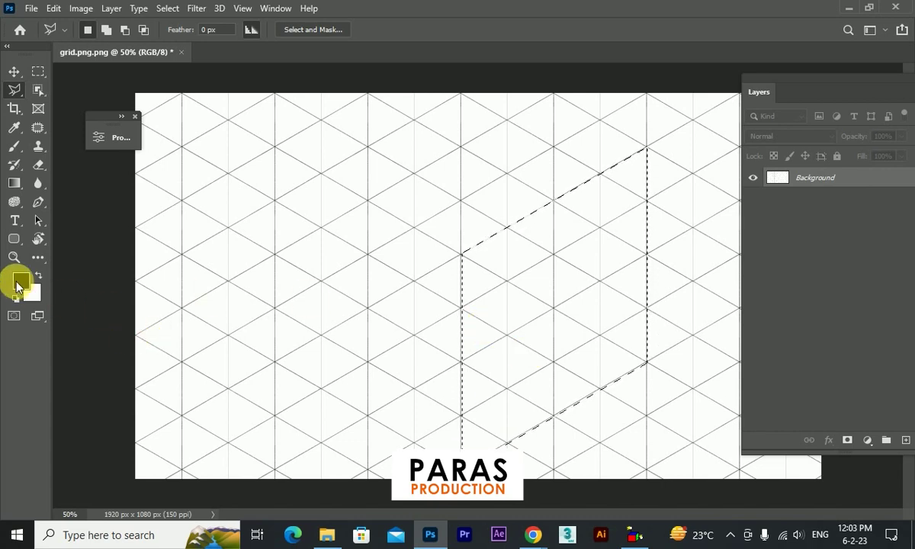
Fill the selection with #b6adad on a new Layer 1 and deselect
click(19, 282)
click(551, 202)
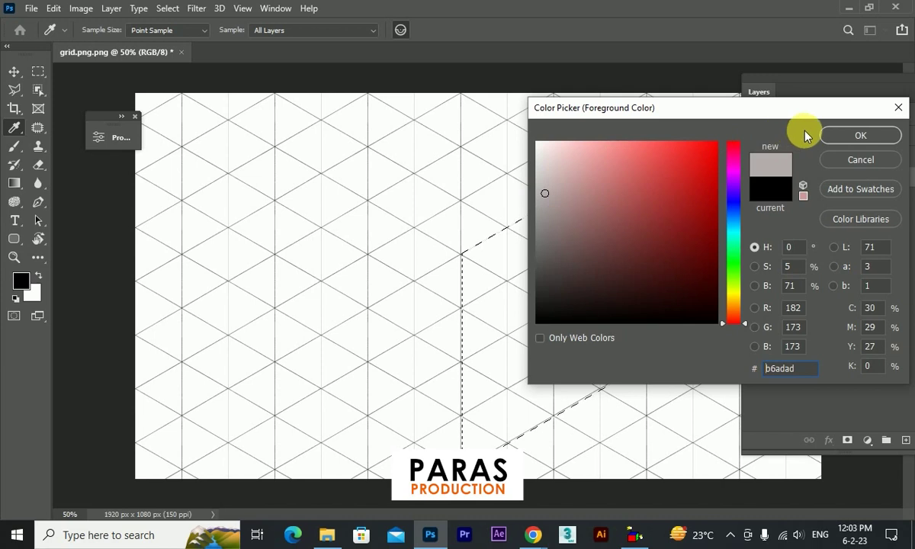
click(859, 135)
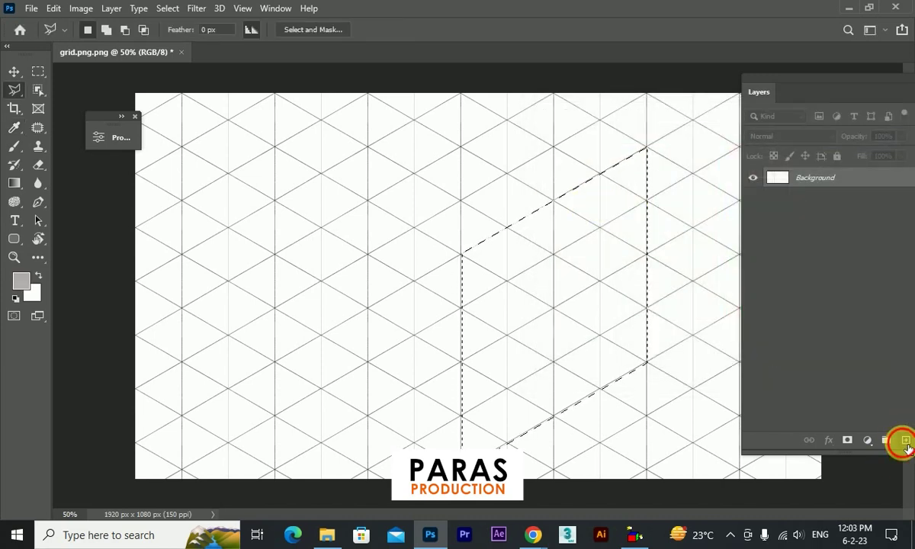
click(905, 440)
key(alt+BackSpace)
key(ctrl+d)
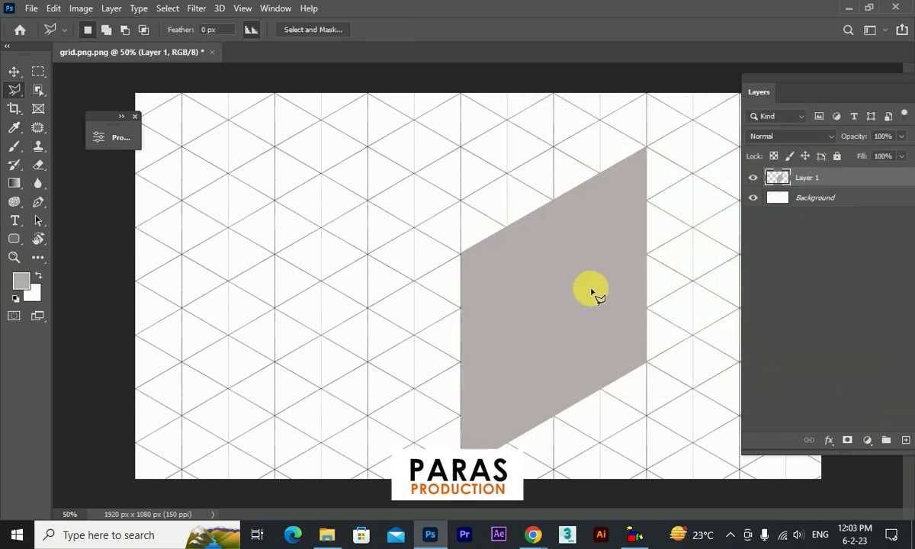
Duplicate the grey face to the left, flip it horizontally and align it with the original
click(13, 71)
drag(563, 274, 385, 274)
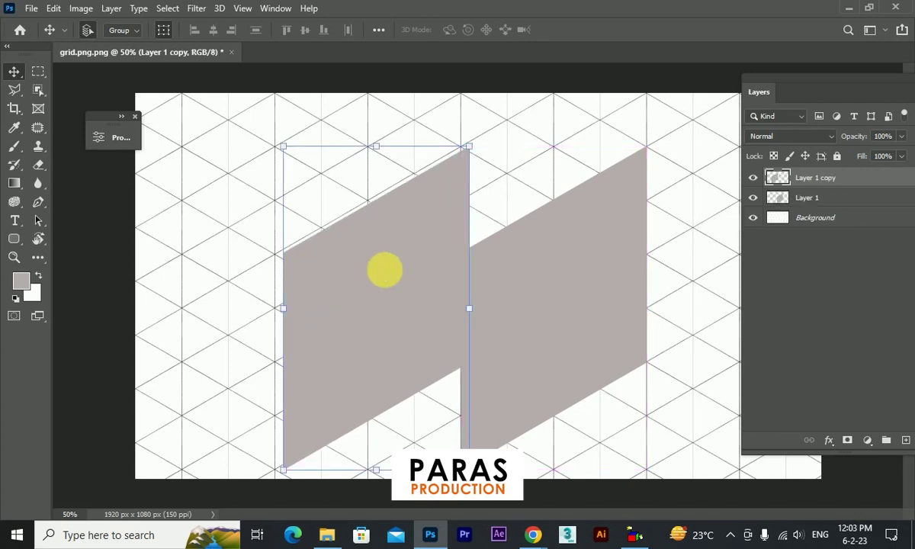
key(ctrl+t)
right_click(402, 268)
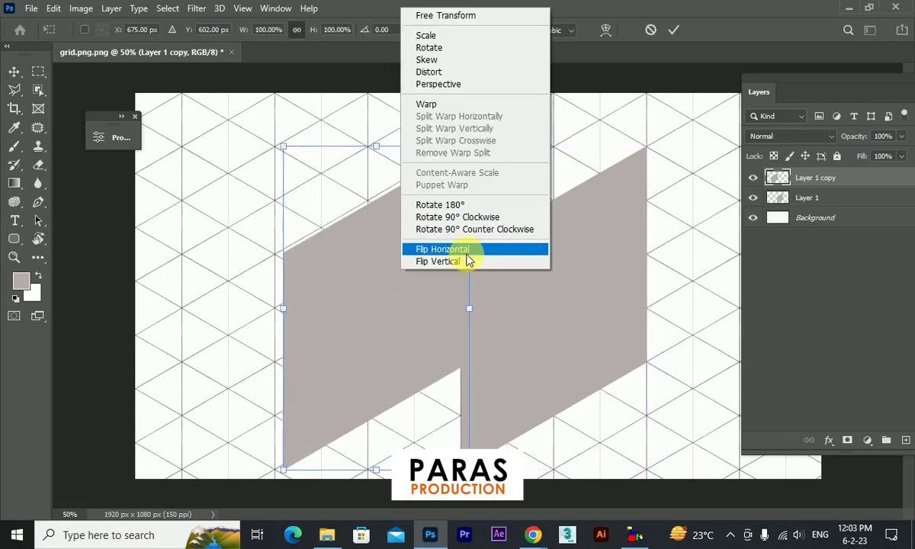
click(468, 260)
drag(444, 310, 429, 308)
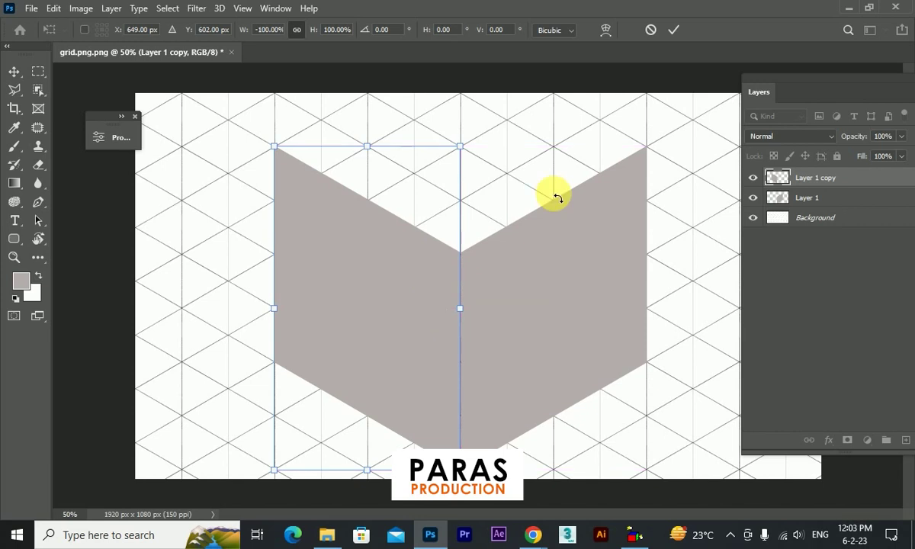
key(Return)
Darken the flipped left face with Hue/Saturation Lightness -26
click(81, 8)
mouse_move(103, 45)
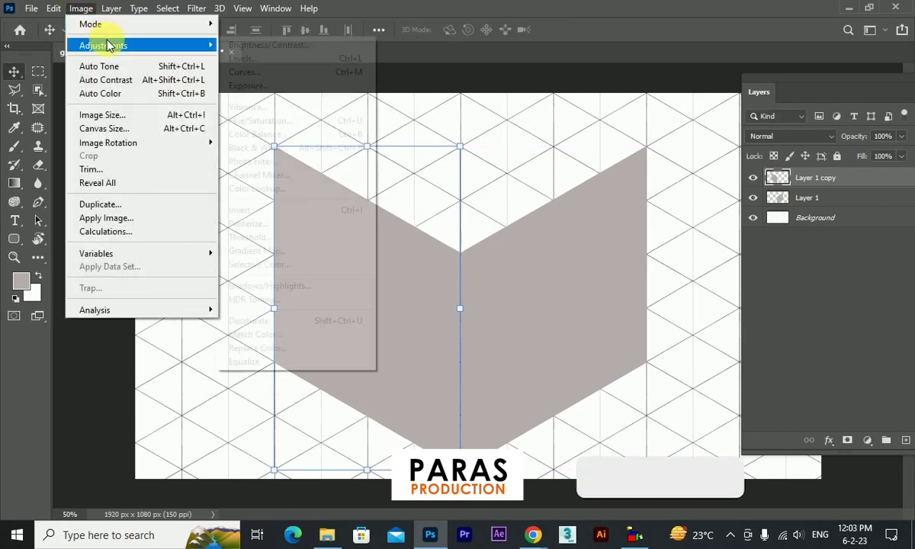
click(278, 116)
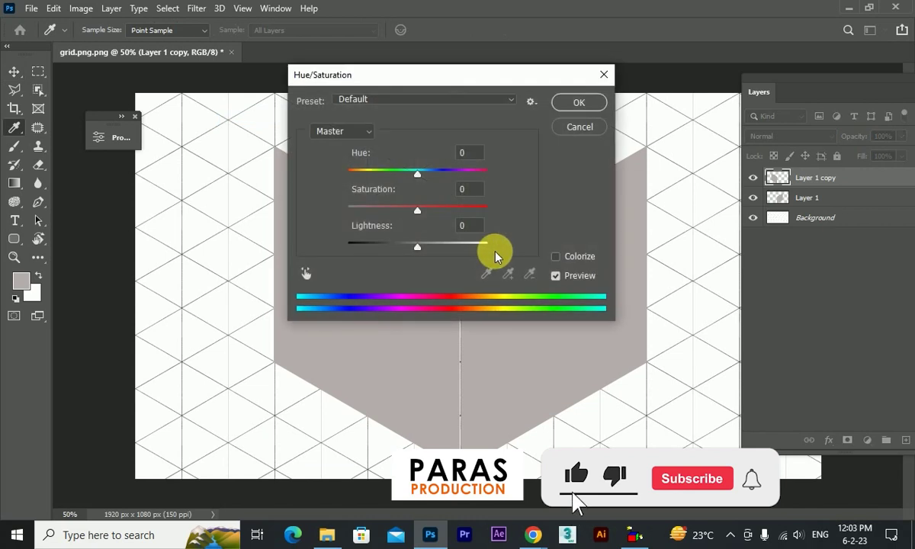
drag(442, 78, 694, 65)
drag(672, 231, 654, 230)
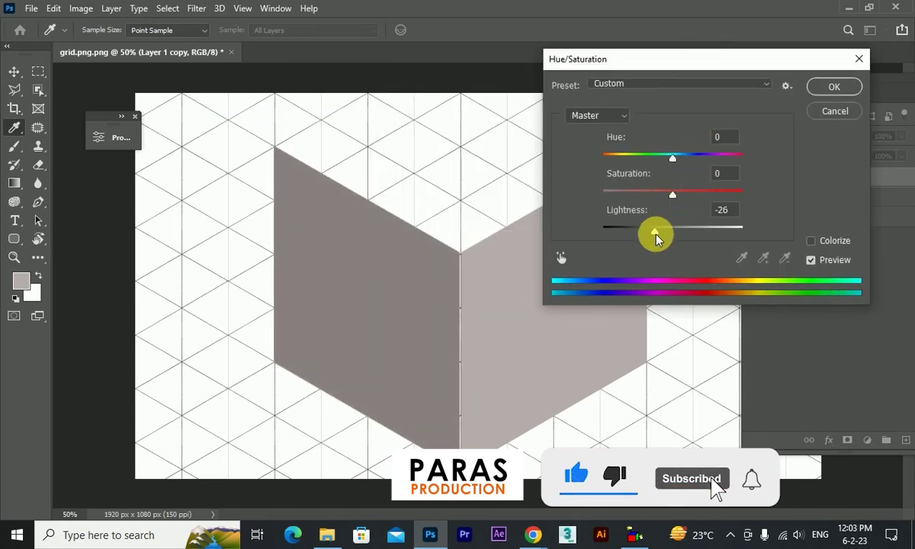
click(824, 91)
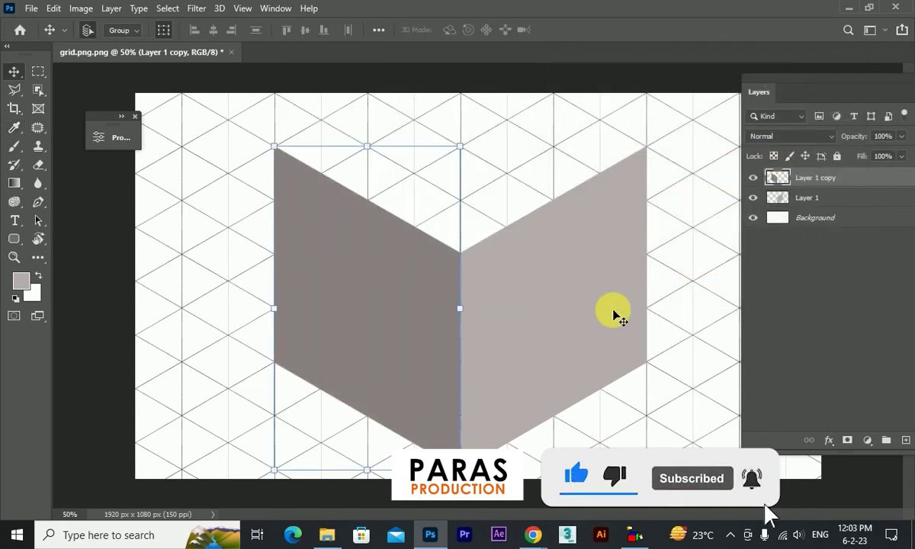
click(667, 301)
scroll(412, 320, up, 1)
scroll(396, 325, down, 2)
drag(415, 275, 492, 163)
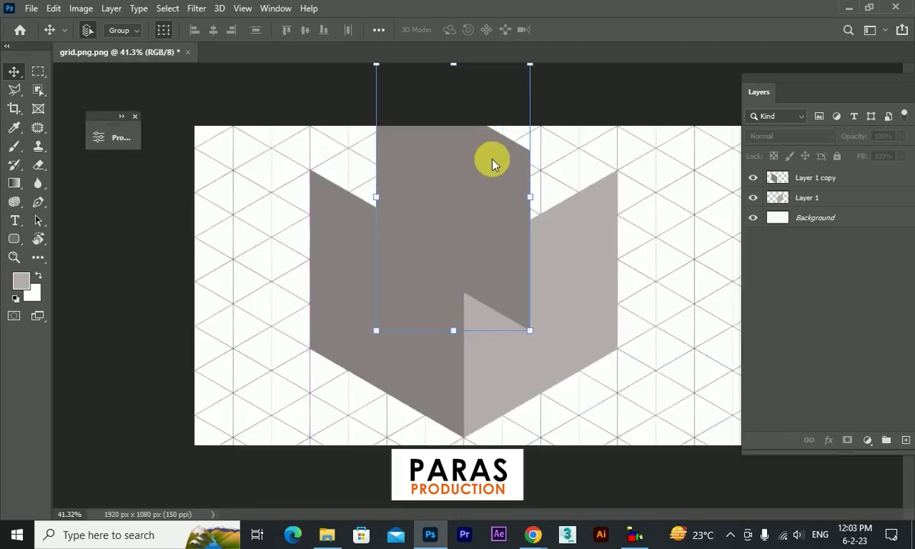
Copy a face to a new layer, rotate it 120° and place it as the cube top
key(ctrl+j)
mouse_move(541, 336)
mouse_down()
mouse_move(296, 302)
mouse_move(106, 252)
mouse_up()
drag(565, 336, 541, 343)
mouse_move(515, 210)
mouse_down()
mouse_move(519, 177)
mouse_move(506, 163)
mouse_move(518, 178)
mouse_up()
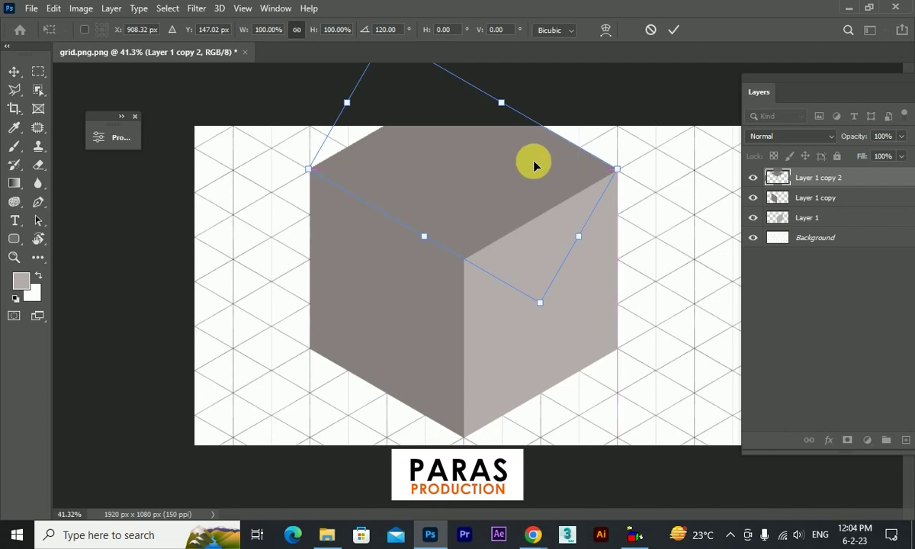
scroll(523, 225, down, 1)
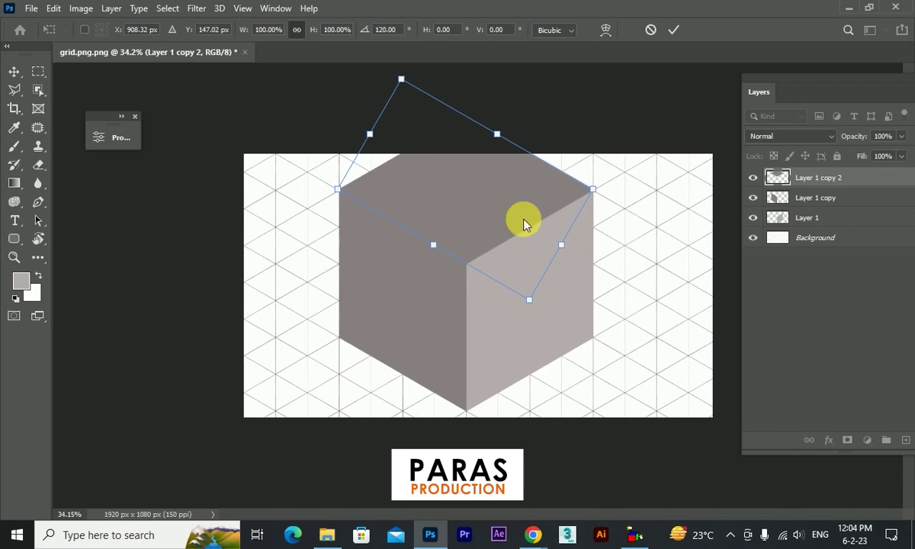
key(alt+space)
key(Escape)
key(Escape)
Lighten the top face with Hue/Saturation Lightness +55 and select all three faces
click(81, 8)
click(267, 121)
drag(672, 231, 701, 233)
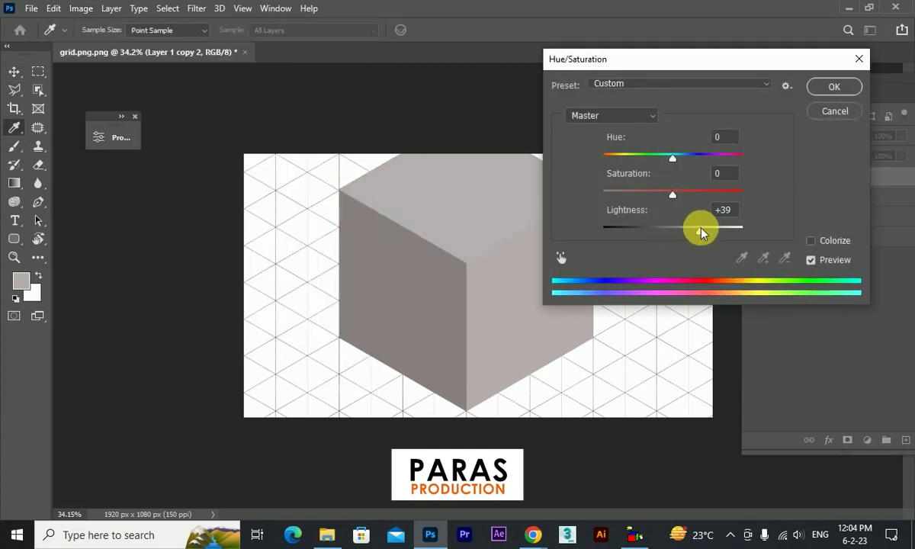
drag(696, 232, 703, 232)
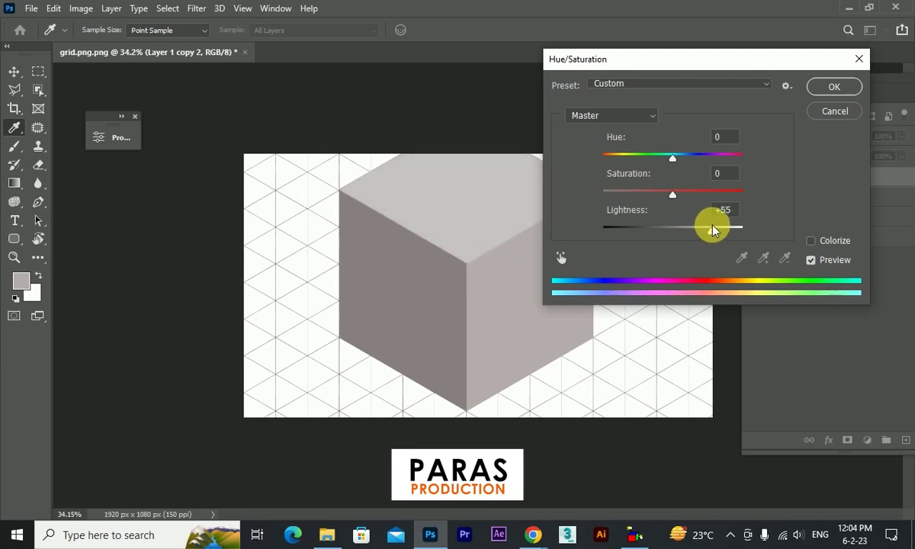
click(837, 86)
key(v)
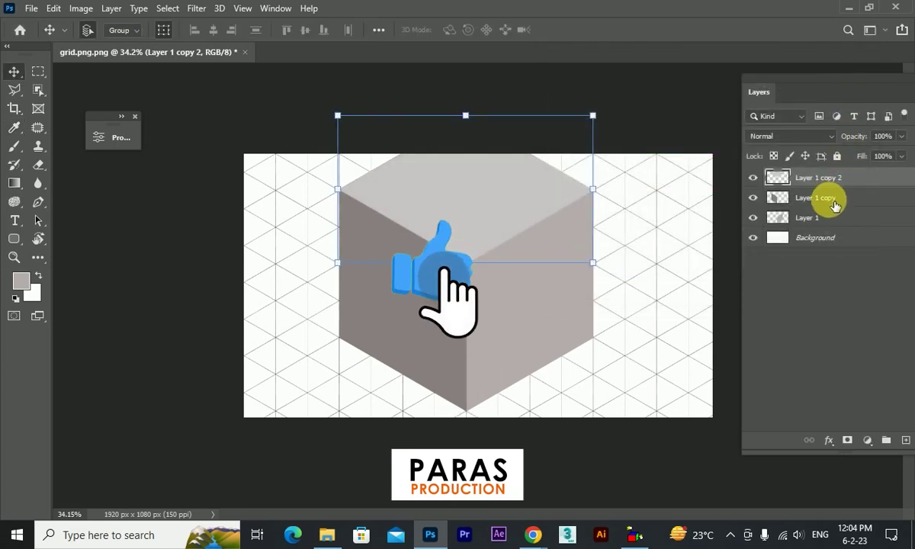
ctrl+click(827, 218)
Scale the cube down and merge its three faces into a layer named c1
key(ctrl+t)
drag(593, 115, 546, 176)
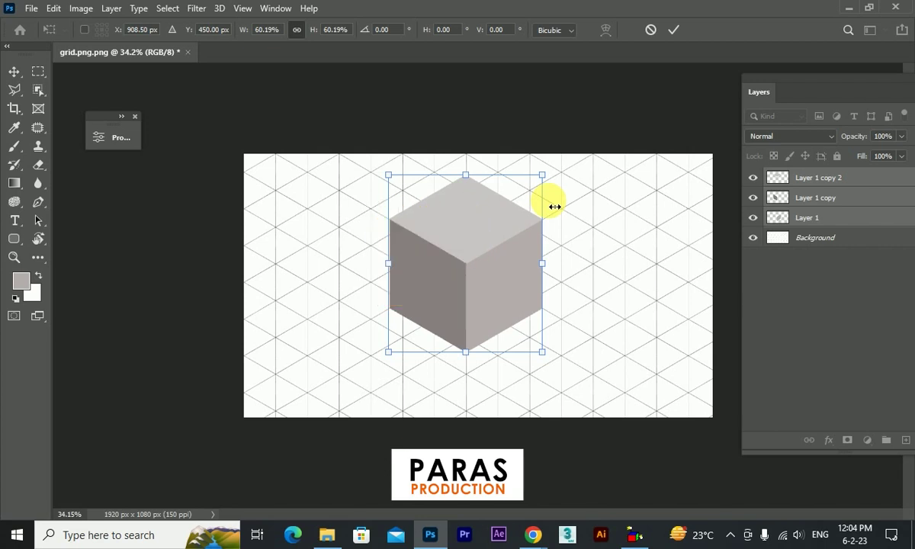
key(Return)
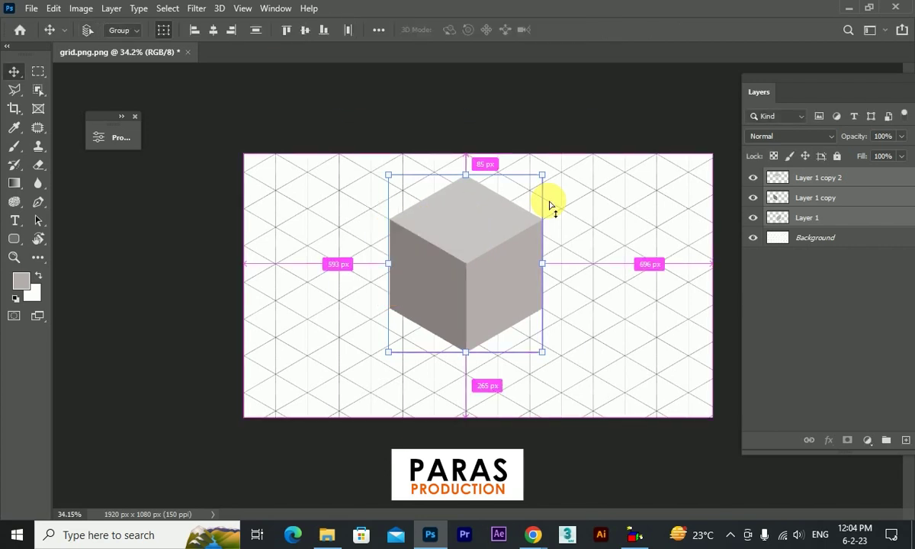
key(ctrl+e)
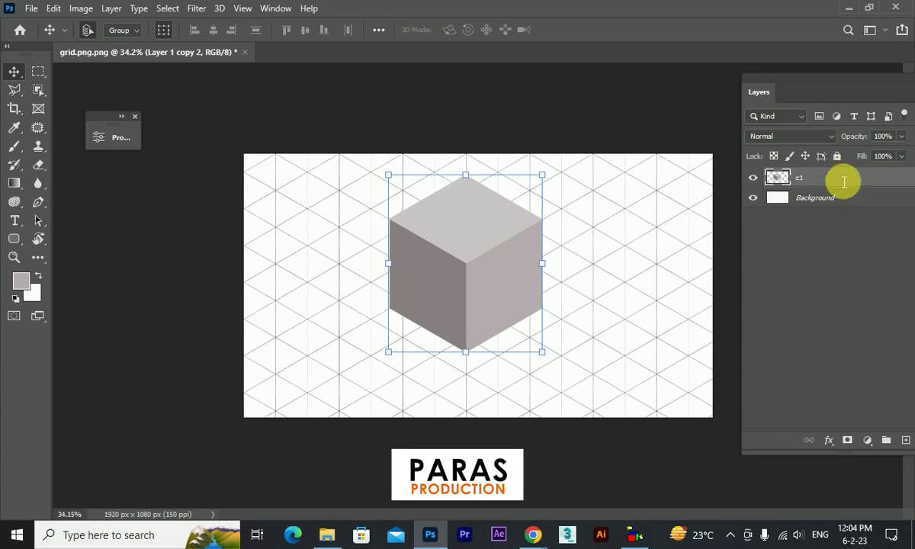
key(Return)
Shrink the c1 cube to about 42%, move it lower right, and place a copy left
key(ctrl+t)
drag(542, 175, 500, 226)
mouse_move(480, 267)
mouse_down()
mouse_move(479, 344)
mouse_move(642, 325)
mouse_up()
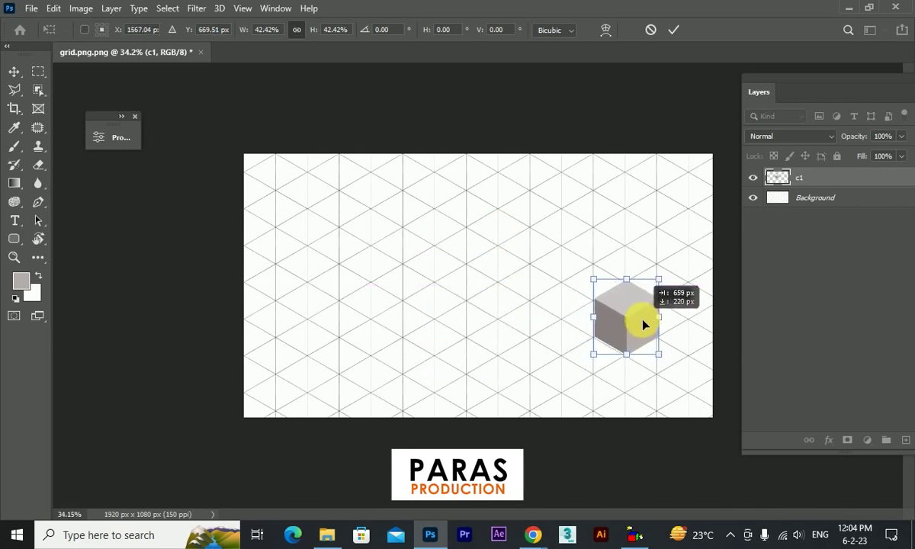
key(Return)
mouse_move(643, 325)
mouse_down()
mouse_move(491, 315)
mouse_move(412, 294)
mouse_move(384, 312)
mouse_move(394, 306)
mouse_move(393, 314)
mouse_move(402, 317)
mouse_move(394, 312)
mouse_move(384, 225)
mouse_move(382, 263)
mouse_up()
Raise the top cube onto the column and add a shrunken cube copy beneath the block
scroll(417, 299, up, 2)
scroll(394, 312, up, 2)
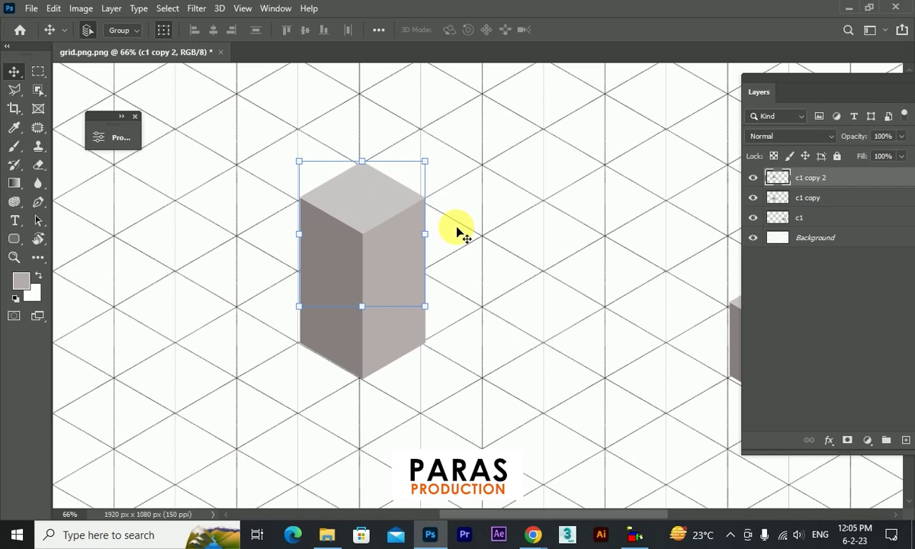
scroll(458, 230, down, 1)
scroll(382, 259, up, 1)
mouse_move(382, 259)
mouse_down()
mouse_move(388, 191)
mouse_move(386, 204)
mouse_up()
click(537, 191)
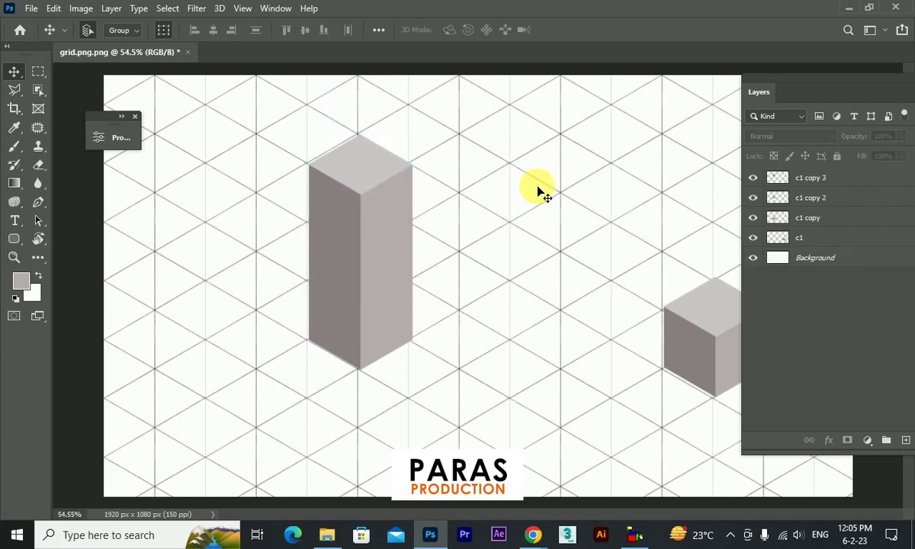
drag(379, 341, 379, 412)
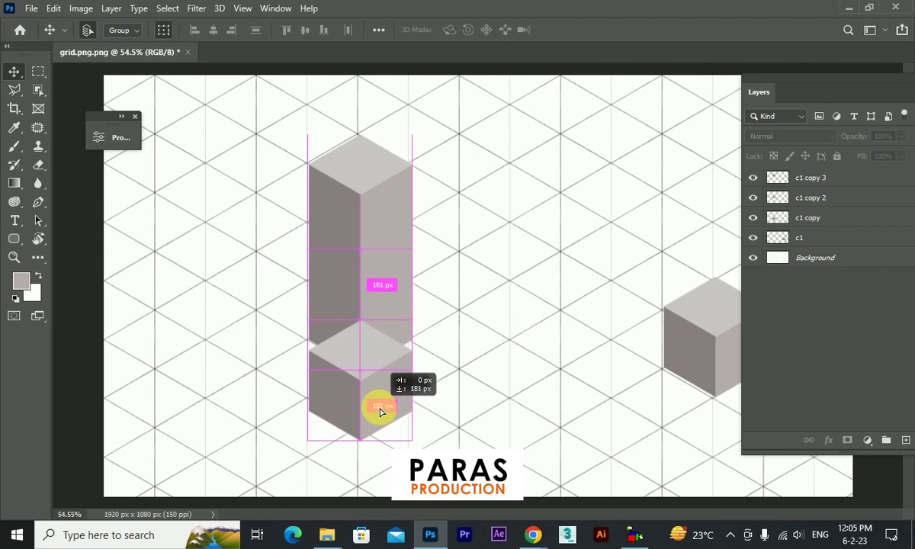
drag(419, 345, 402, 373)
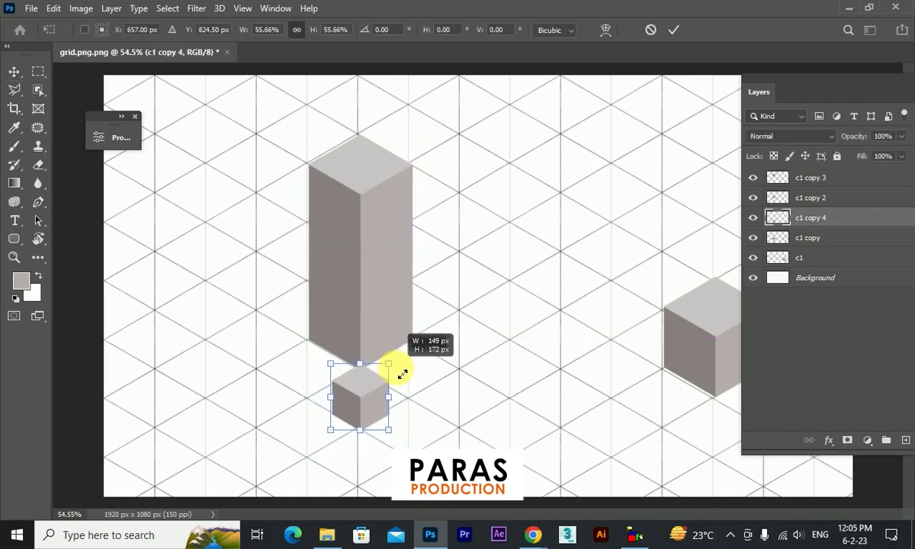
drag(402, 374, 399, 373)
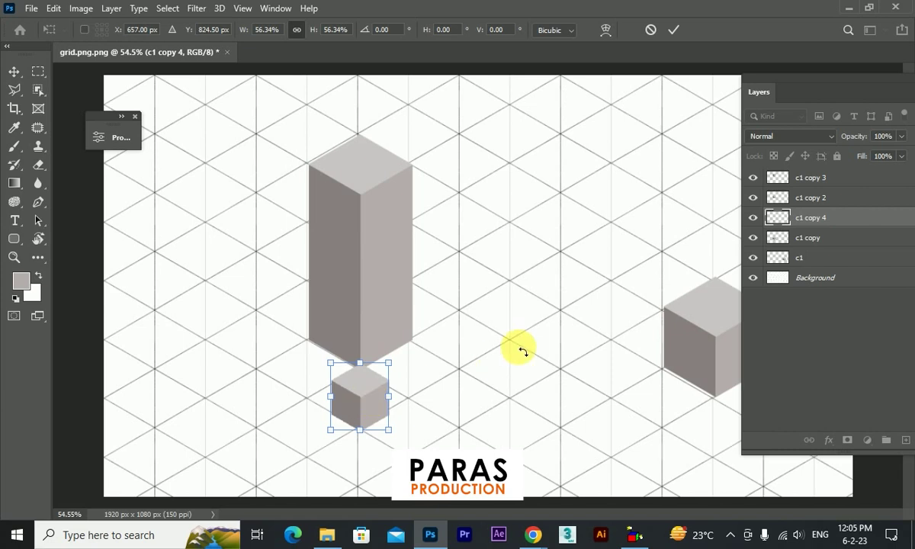
key(Return)
Toggle visibility to identify the block's layers and move c1 copy up the stack
click(390, 320)
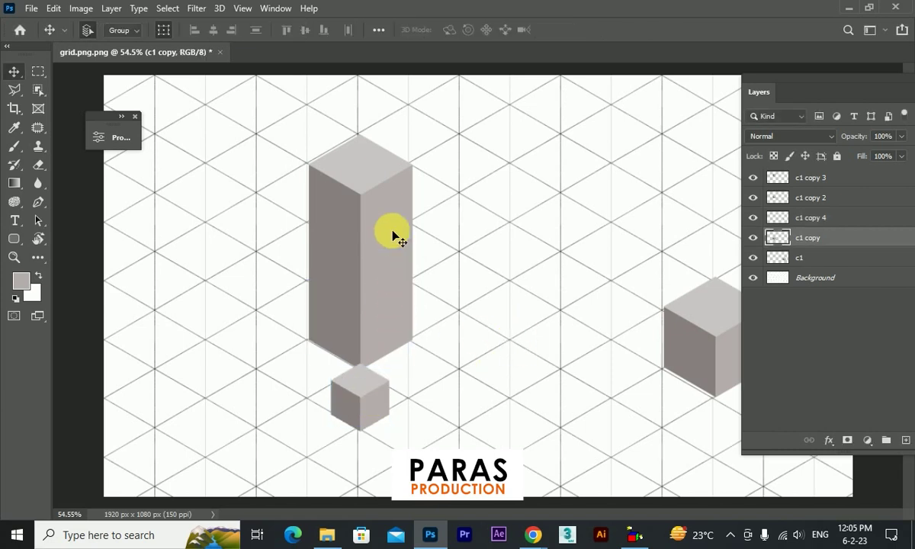
shift+click(392, 232)
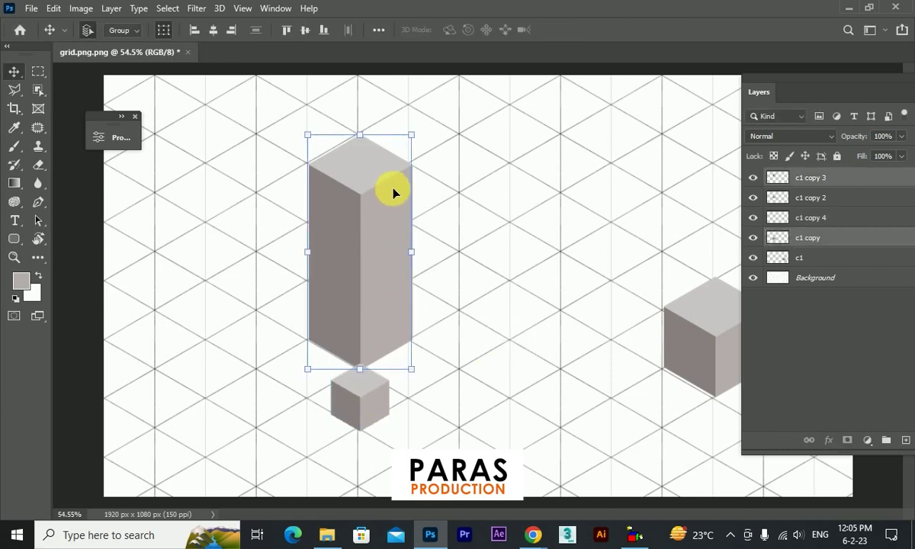
click(752, 177)
click(752, 197)
click(752, 221)
click(753, 237)
mouse_move(791, 238)
mouse_down()
mouse_move(862, 218)
mouse_move(858, 211)
mouse_up()
Merge c1 copy through c1 copy 3 into one layer named 'tree top'
click(752, 197)
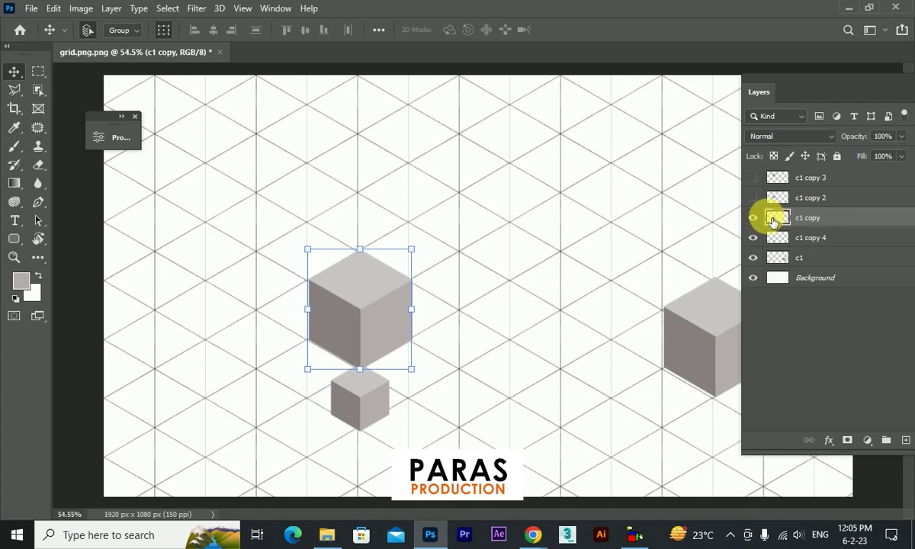
click(752, 177)
click(825, 179)
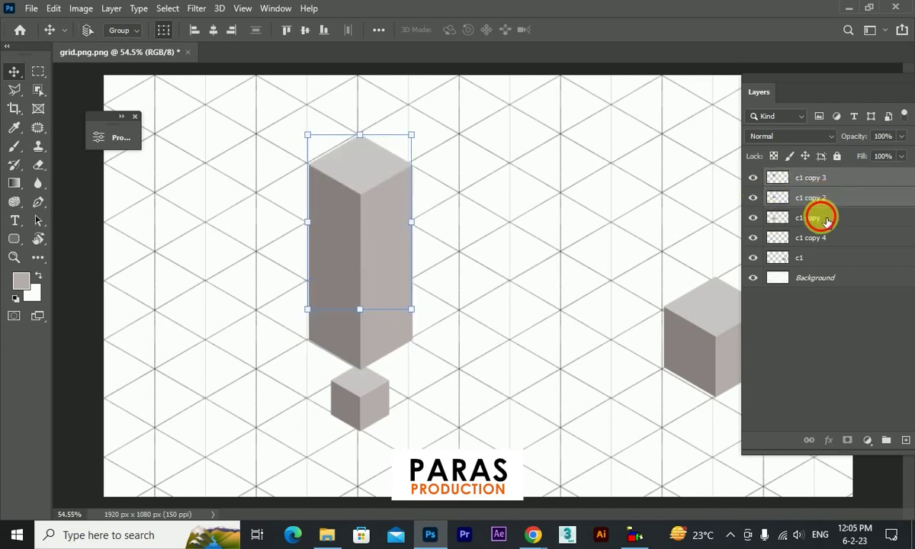
shift+click(826, 220)
key(ctrl+e)
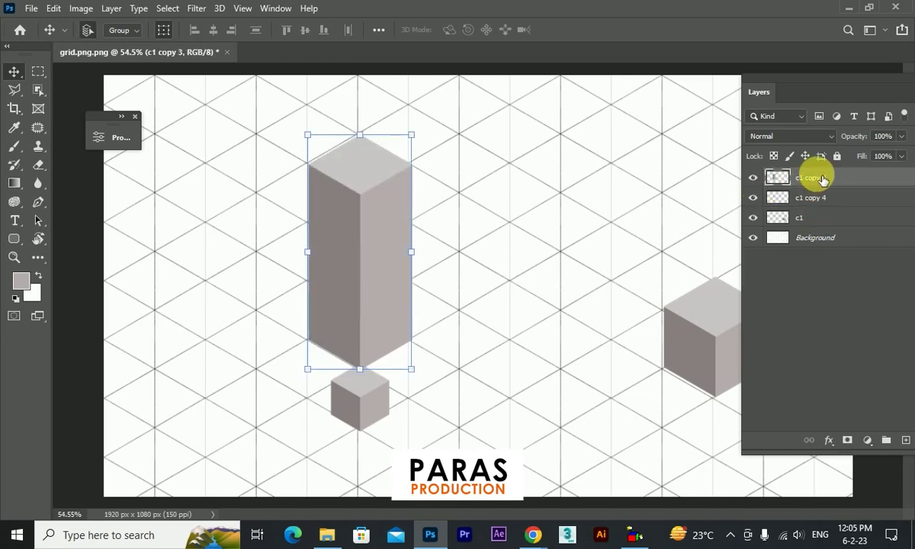
text(tree)
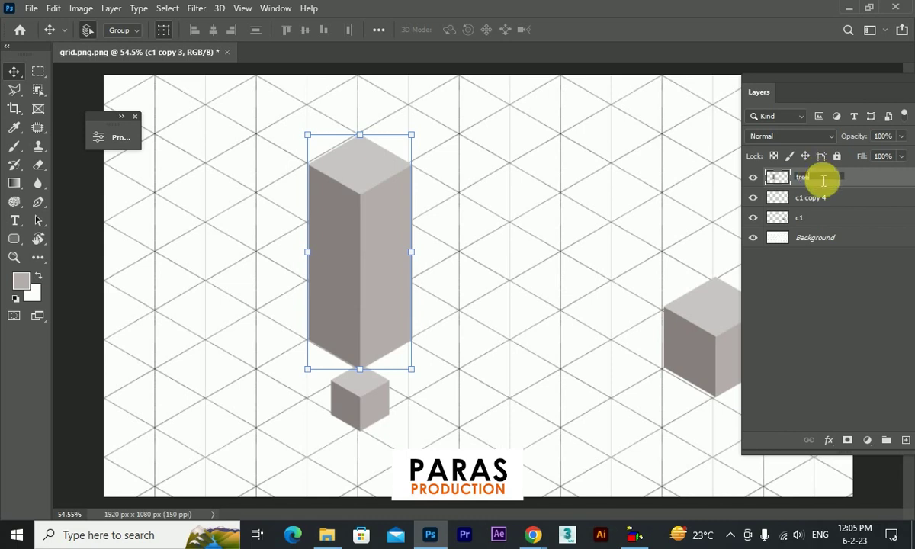
text( top)
key(Return)
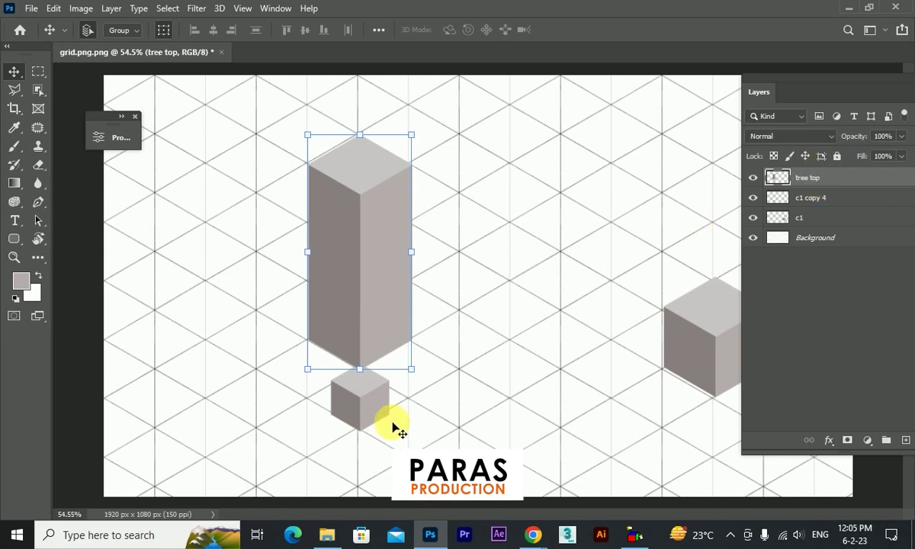
Move the small cube up into the tall block's base and scale it down
click(378, 415)
drag(376, 414, 380, 382)
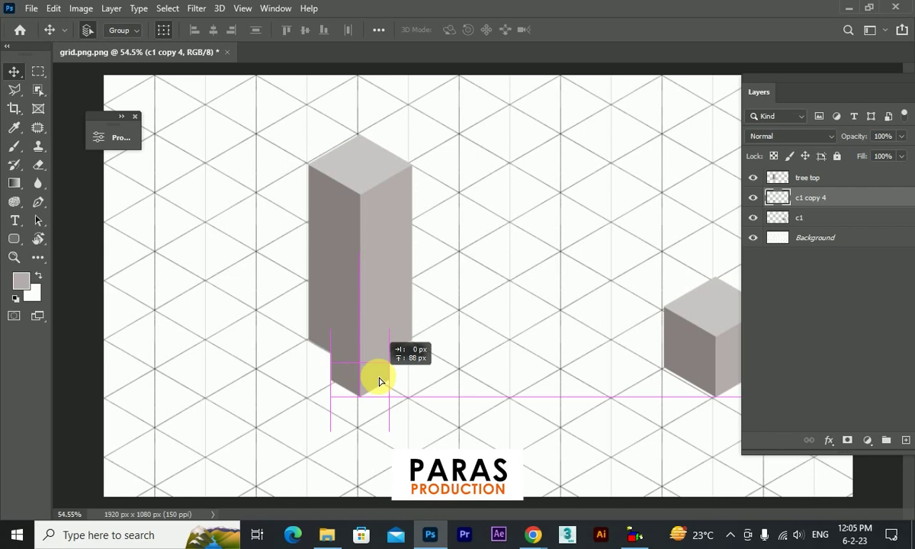
drag(380, 381, 379, 383)
drag(389, 329, 391, 340)
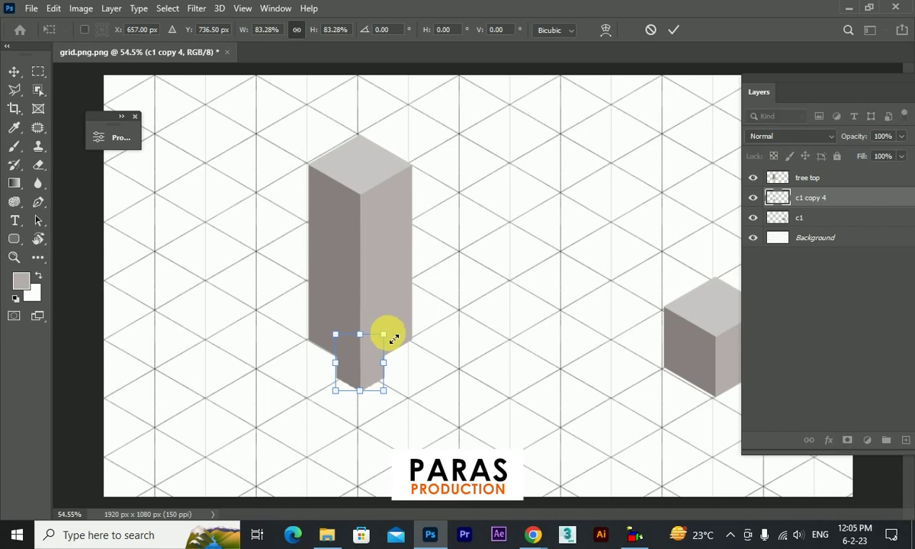
key(Return)
Stack two cube copies, c1 copy 5 and 6, below it, each layered under the previous
mouse_move(373, 374)
mouse_down()
mouse_move(370, 427)
mouse_move(374, 411)
mouse_up()
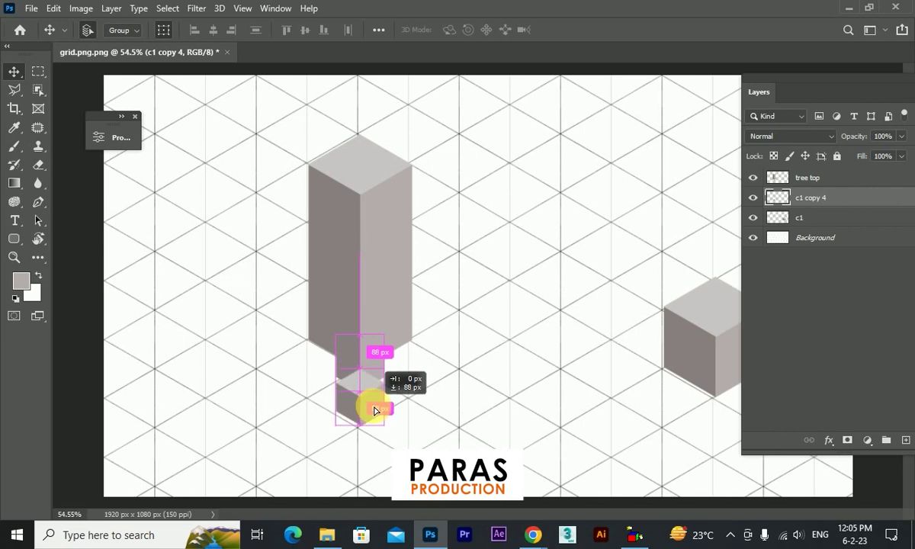
drag(375, 411, 375, 404)
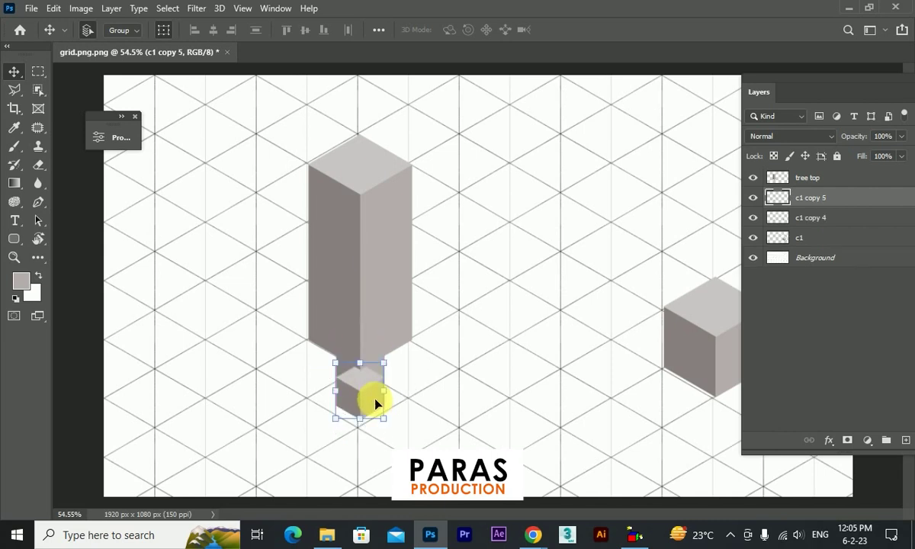
drag(853, 198, 854, 229)
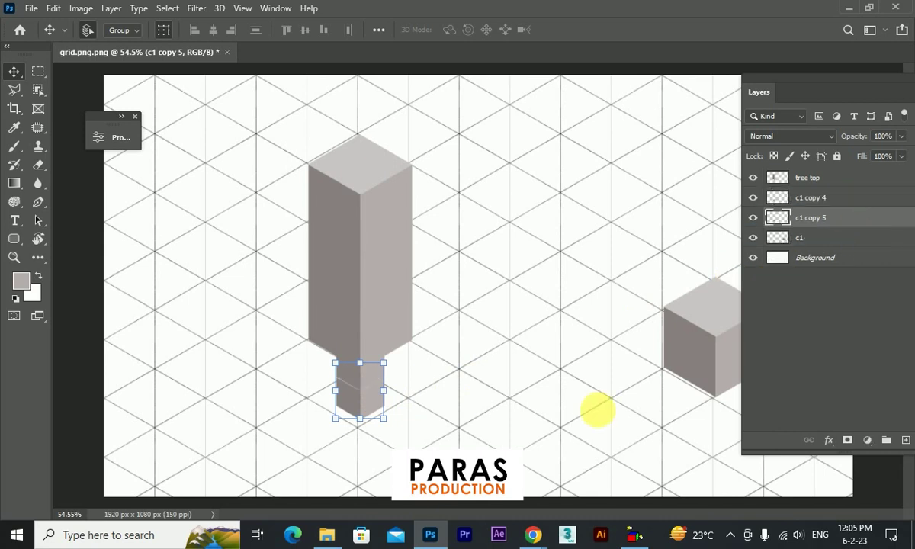
scroll(342, 451, up, 3)
scroll(342, 450, up, 2)
mouse_move(403, 337)
mouse_down()
mouse_move(405, 330)
mouse_move(408, 406)
mouse_up()
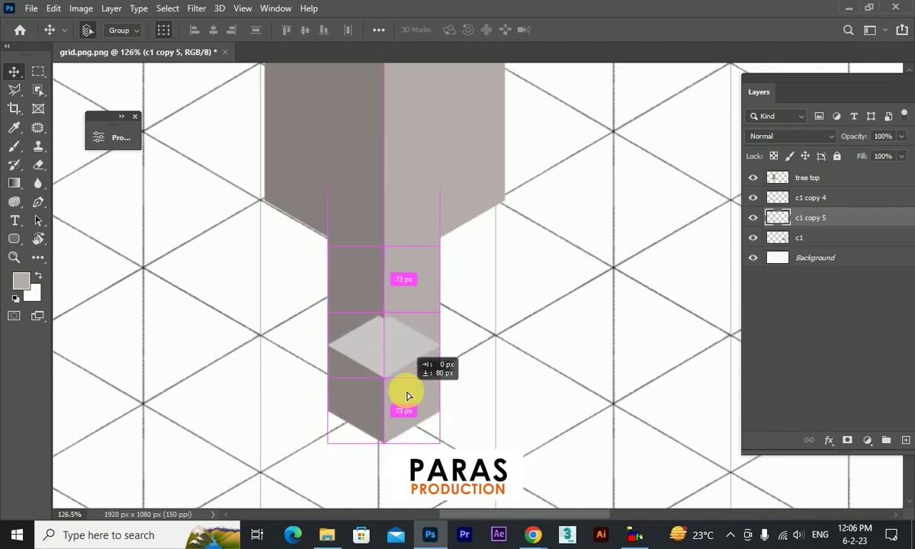
drag(408, 405, 408, 392)
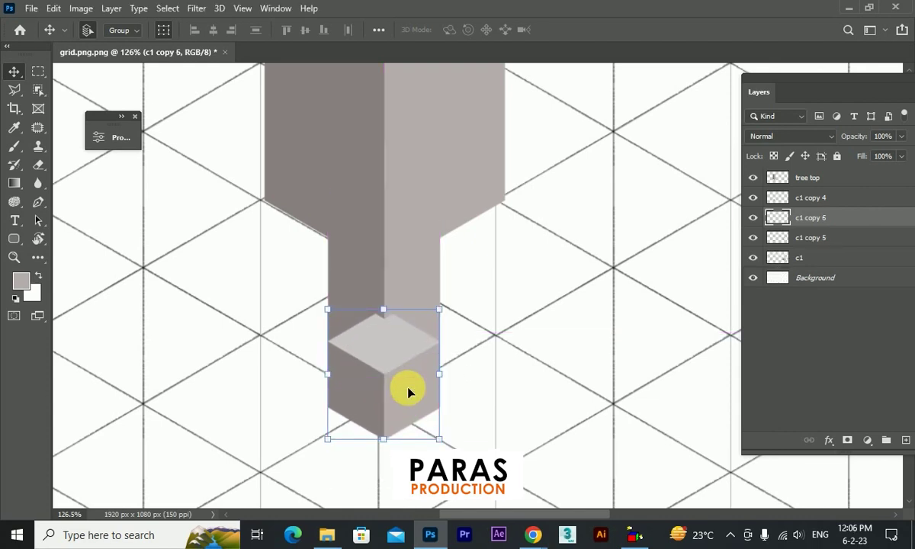
drag(842, 218, 833, 242)
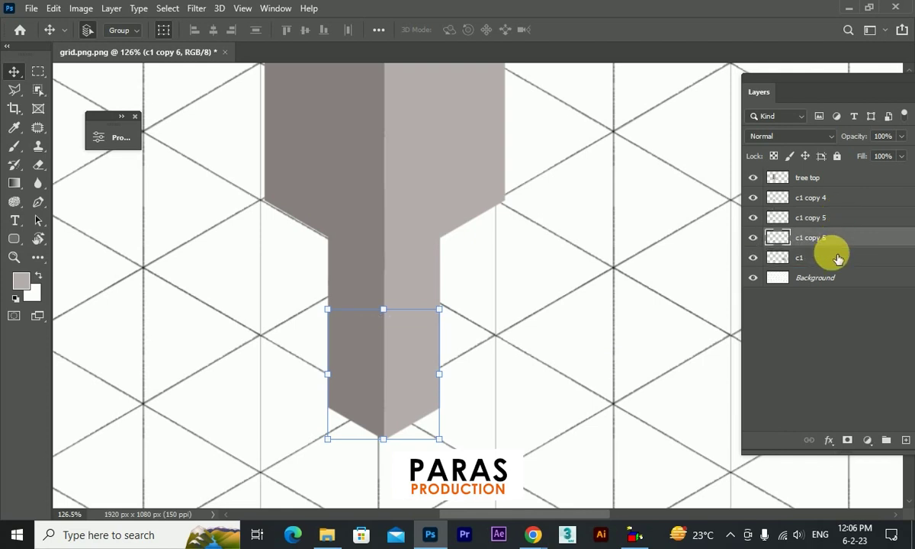
scroll(419, 322, down, 3)
scroll(417, 324, down, 3)
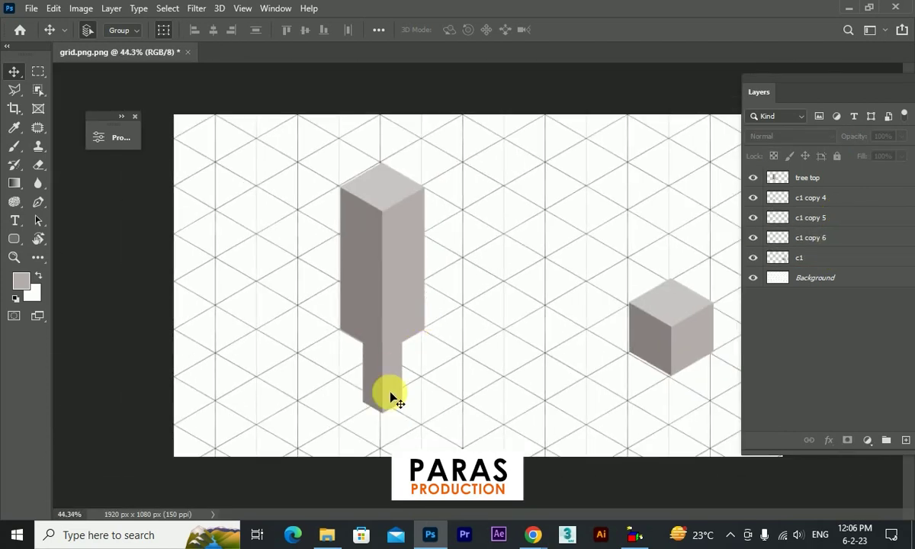
click(846, 256)
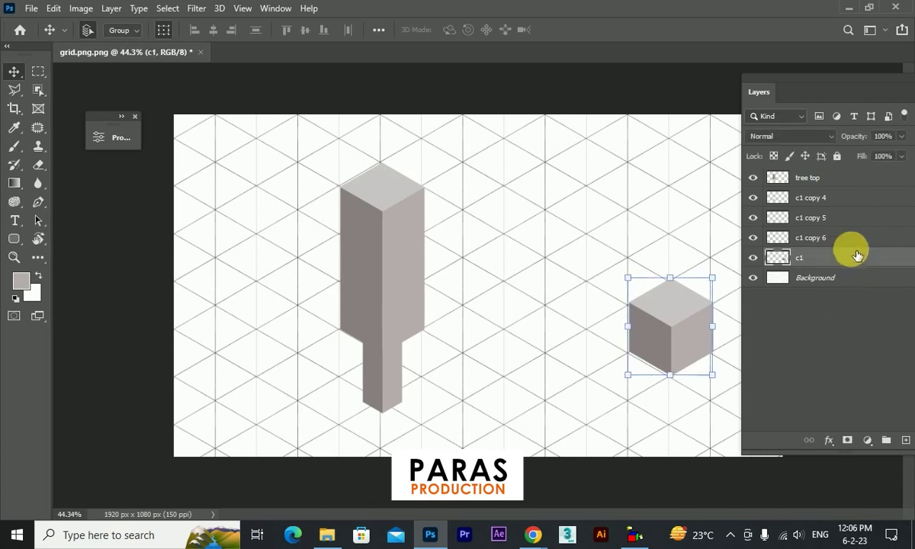
Merge c1 copy 4, 5 and 6 into one trunk layer and check its visibility
click(387, 402)
ctrl+click(813, 220)
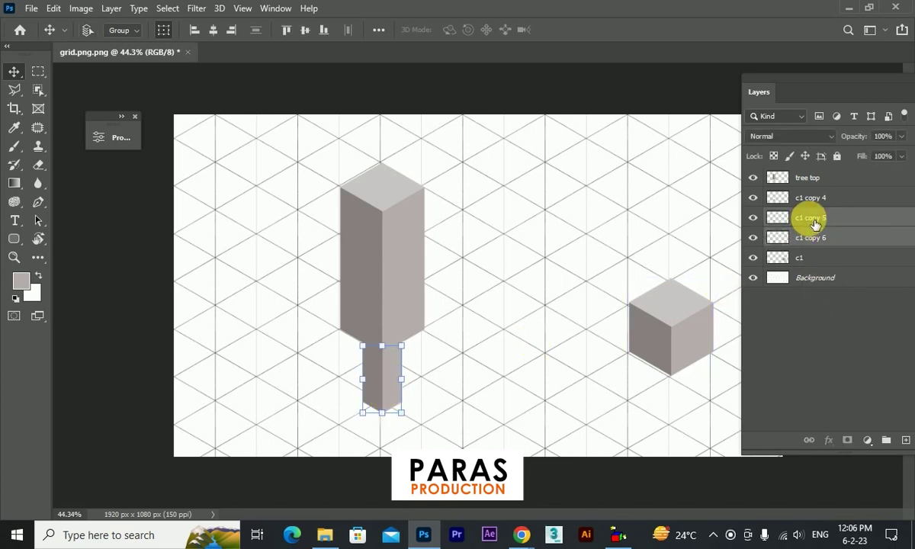
drag(386, 377, 482, 379)
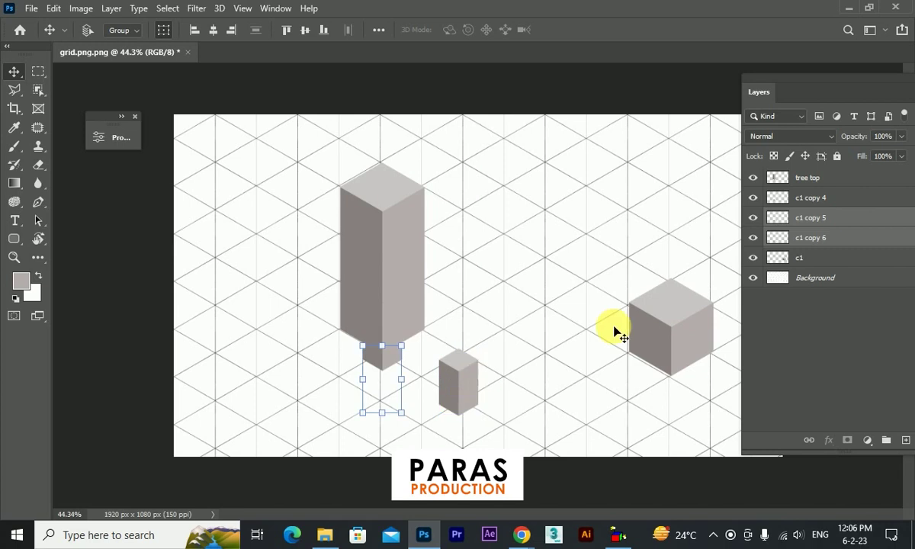
key(ctrl+z)
ctrl+click(813, 198)
key(ctrl+e)
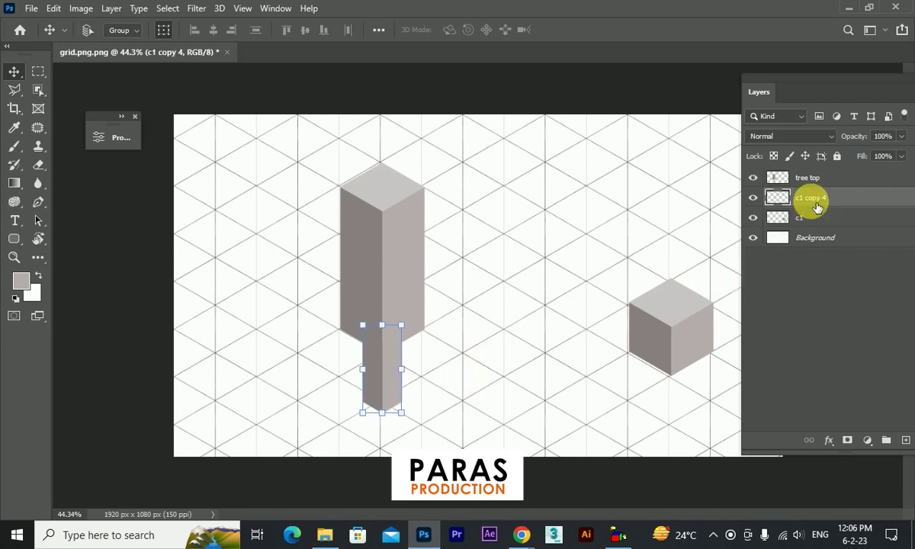
click(760, 202)
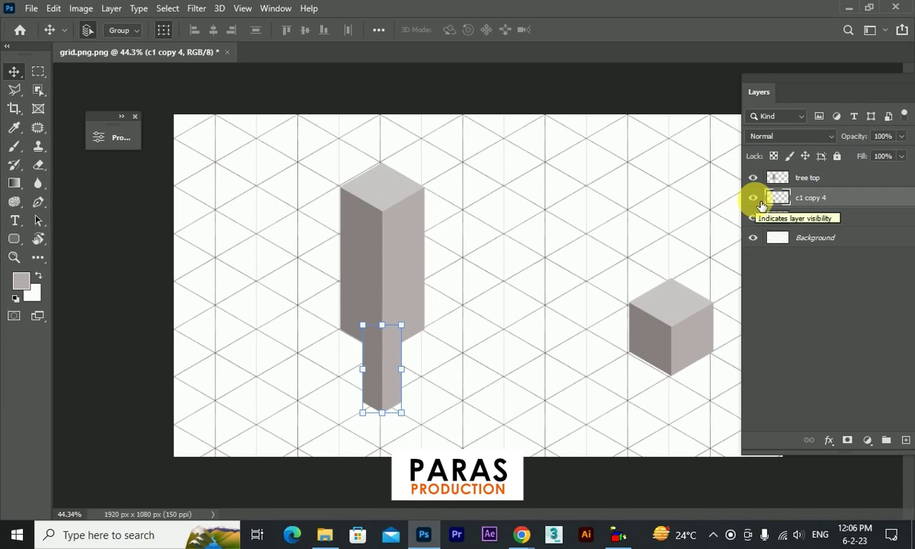
click(760, 201)
click(760, 181)
click(760, 181)
click(760, 201)
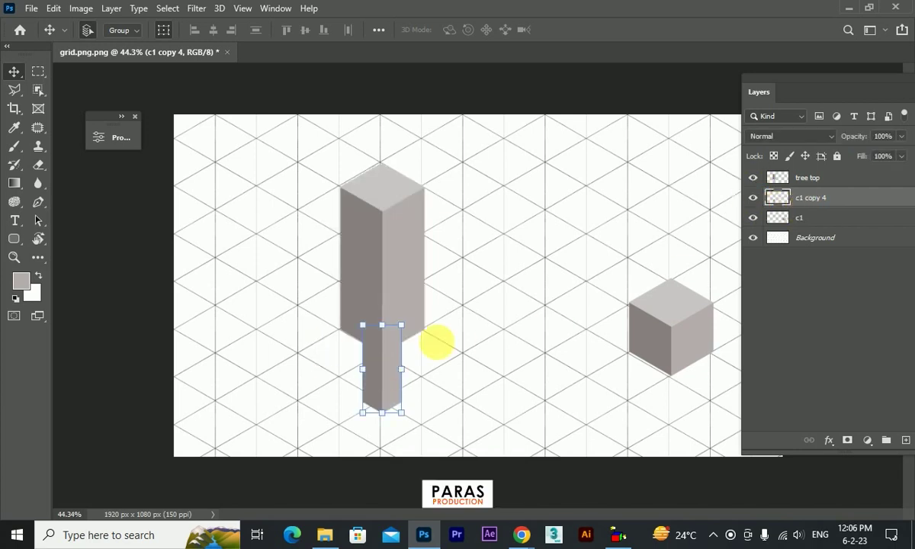
Add an empty Layer 1 and load the tree top block's outline as a selection
click(906, 440)
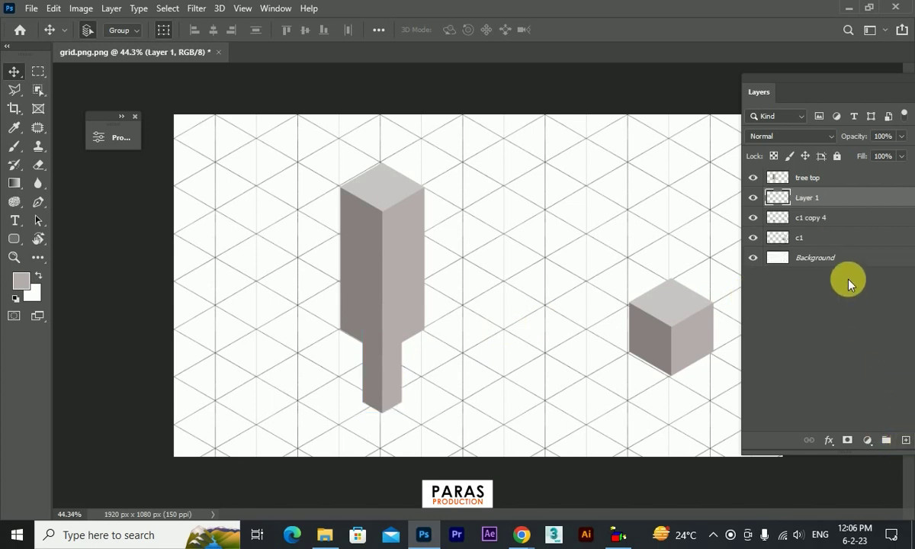
click(808, 220)
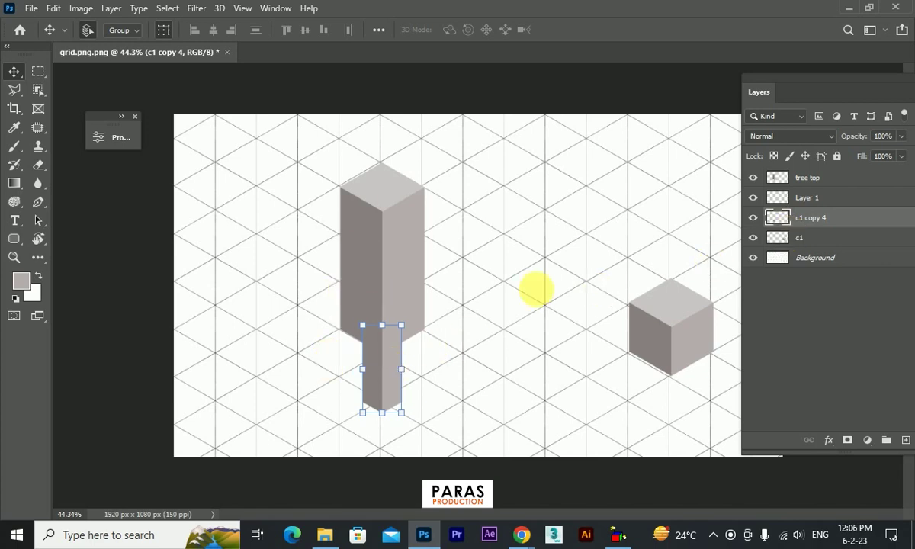
click(803, 198)
ctrl+click(778, 176)
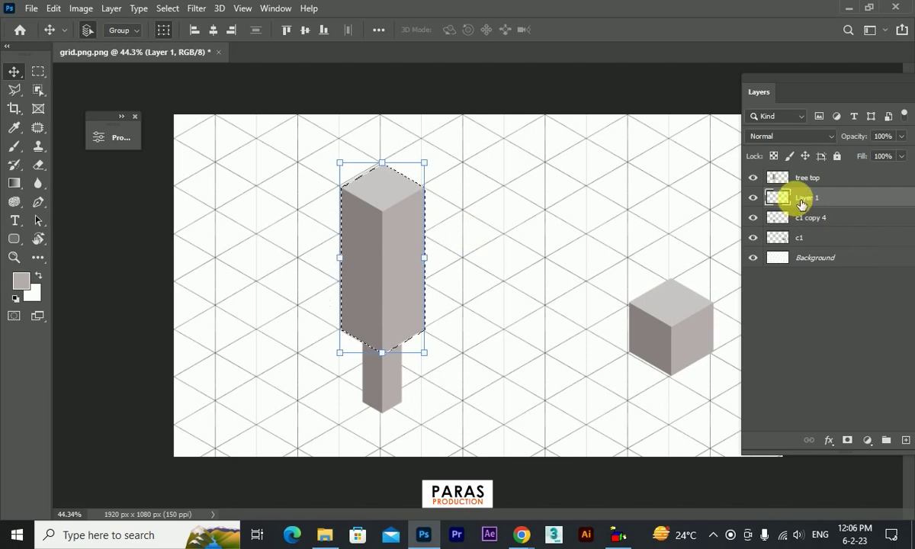
Set a near-black foreground and nudge the dark band down onto the trunk
click(19, 280)
click(546, 301)
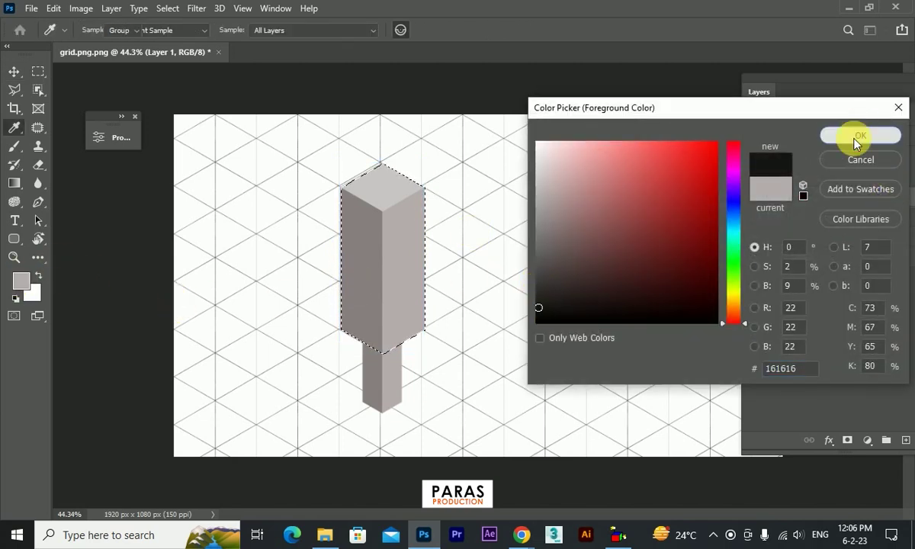
click(860, 134)
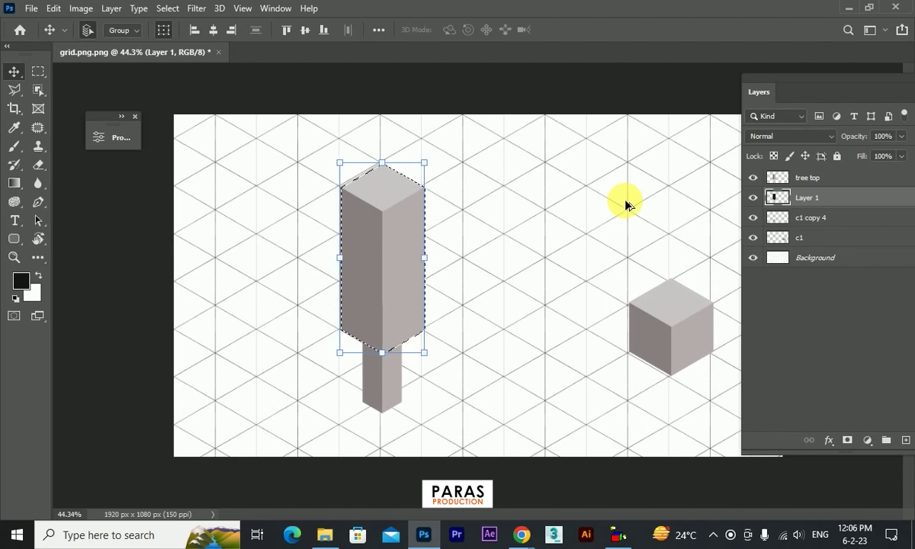
key(ctrl+d)
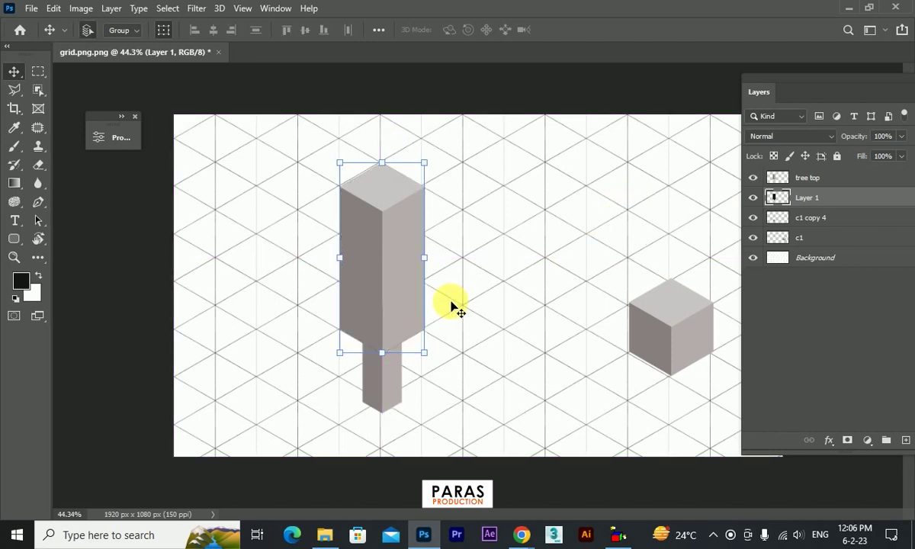
key(shift+Down)
key(shift+Down)
key(shift+Down)
key(shift+Down)
key(shift+Down)
key(shift+Down)
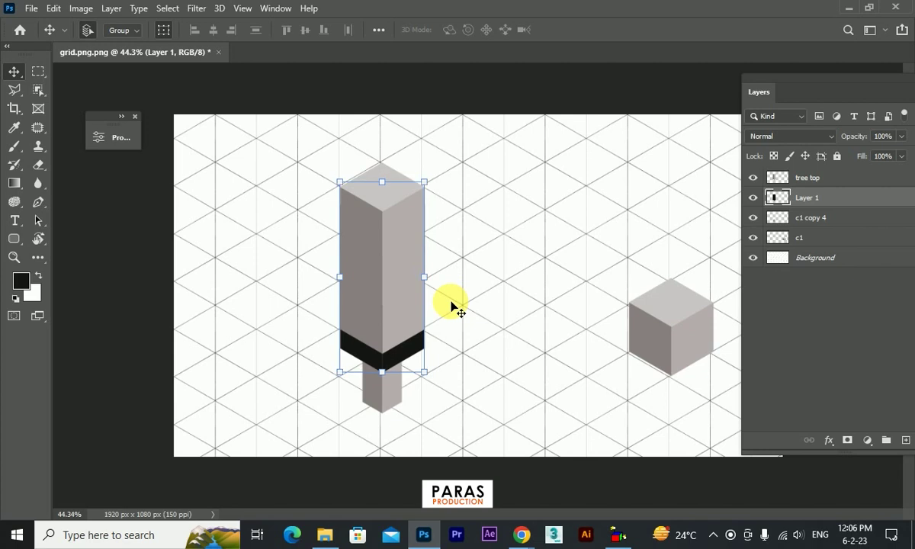
Clip the dark band to the trunk at 52% opacity, with a new empty layer above
alt+click(855, 215)
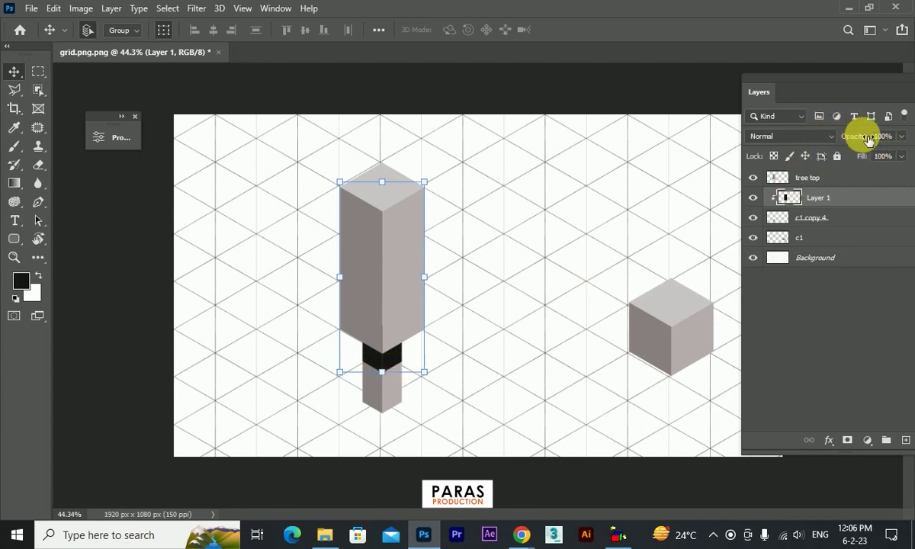
drag(868, 139, 854, 142)
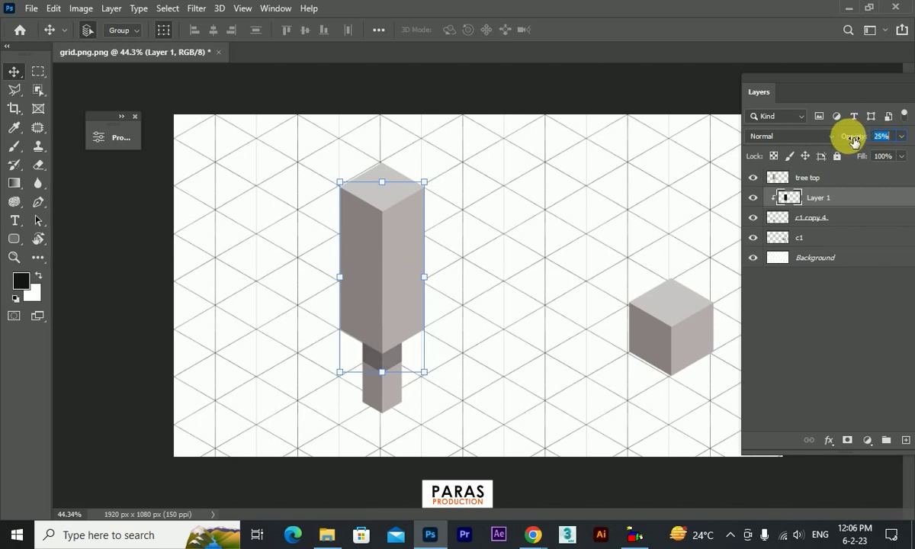
click(654, 224)
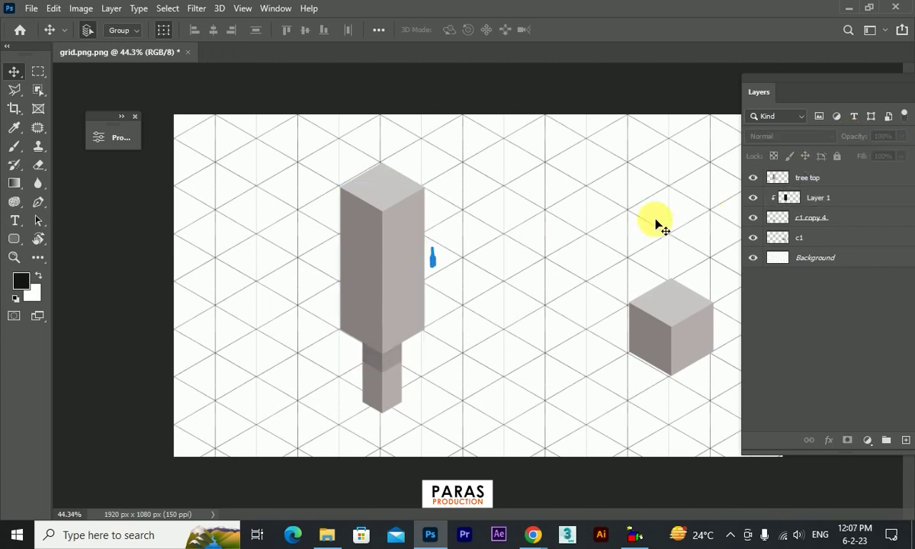
click(777, 198)
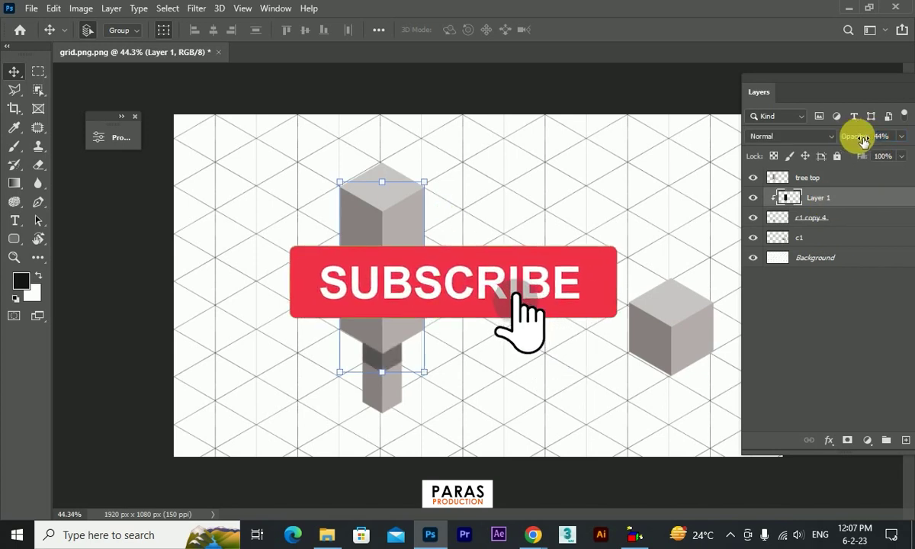
drag(859, 141, 865, 140)
click(555, 217)
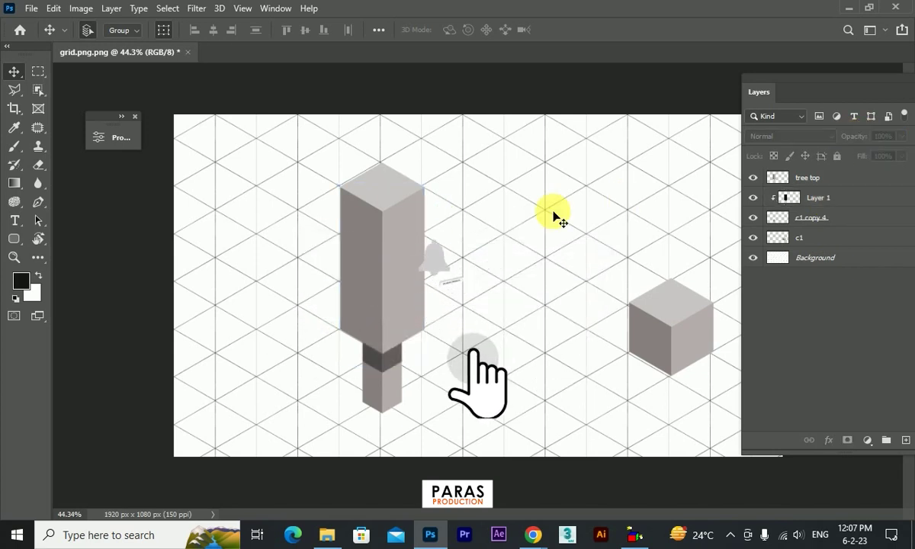
drag(782, 82, 725, 82)
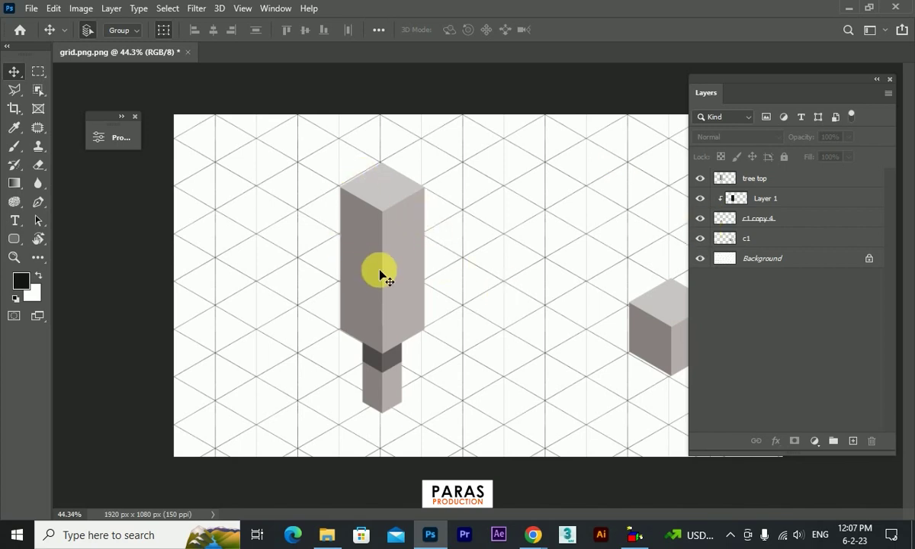
click(786, 201)
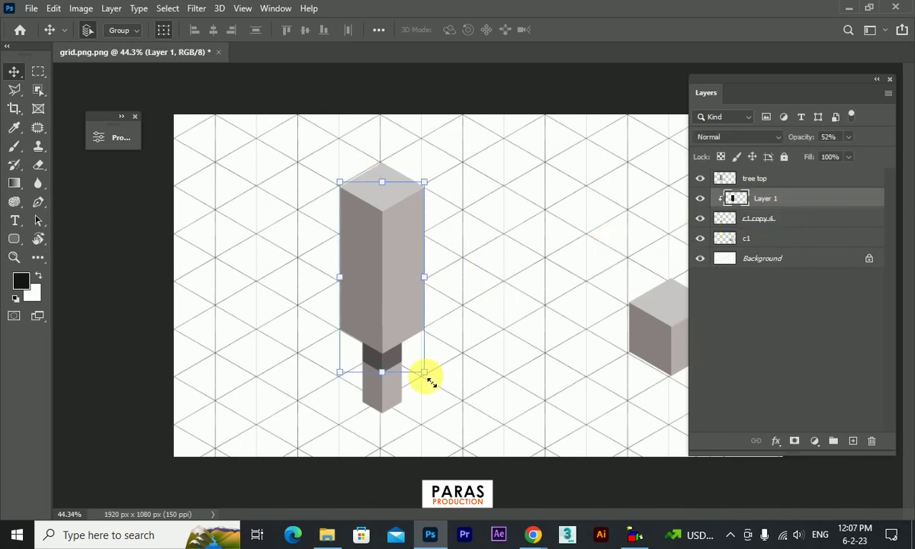
click(853, 440)
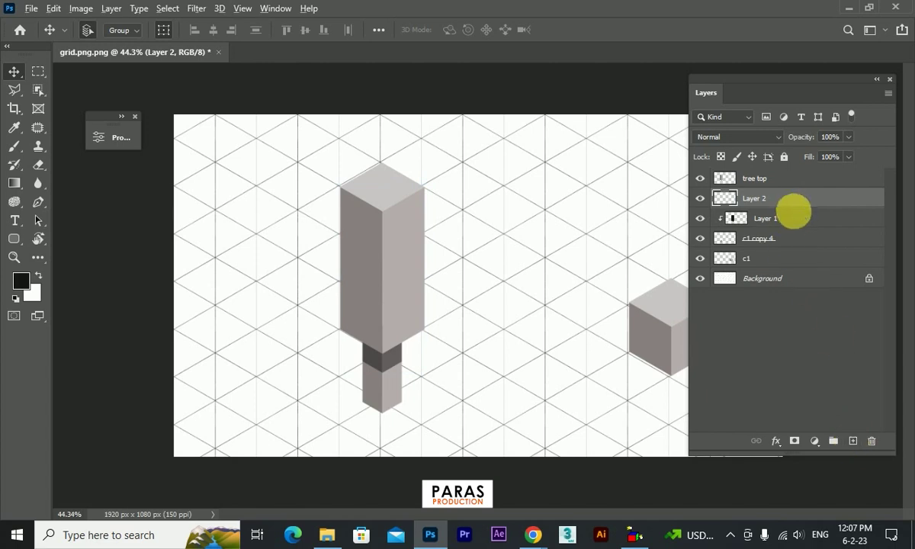
Fill Layer 2 with brown #6d4329 over the trunk
click(22, 282)
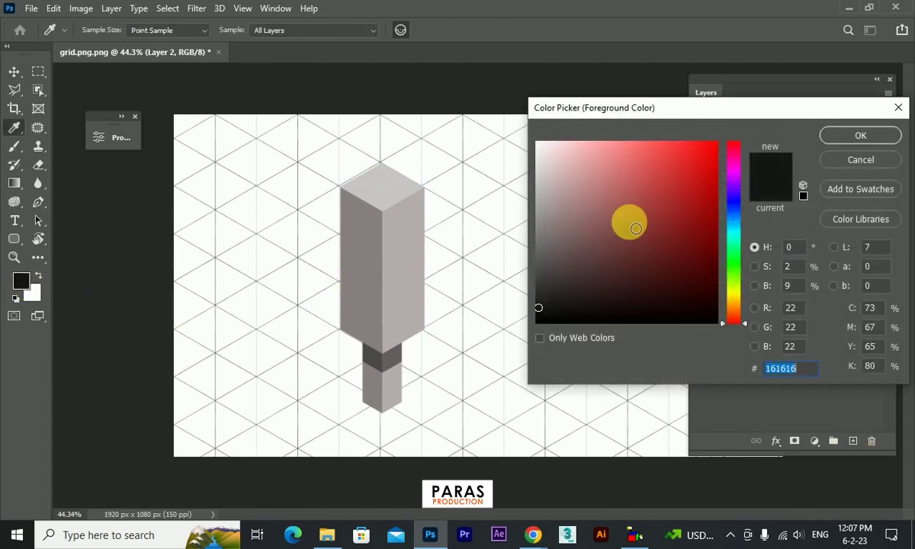
drag(665, 262, 645, 258)
drag(721, 313, 722, 305)
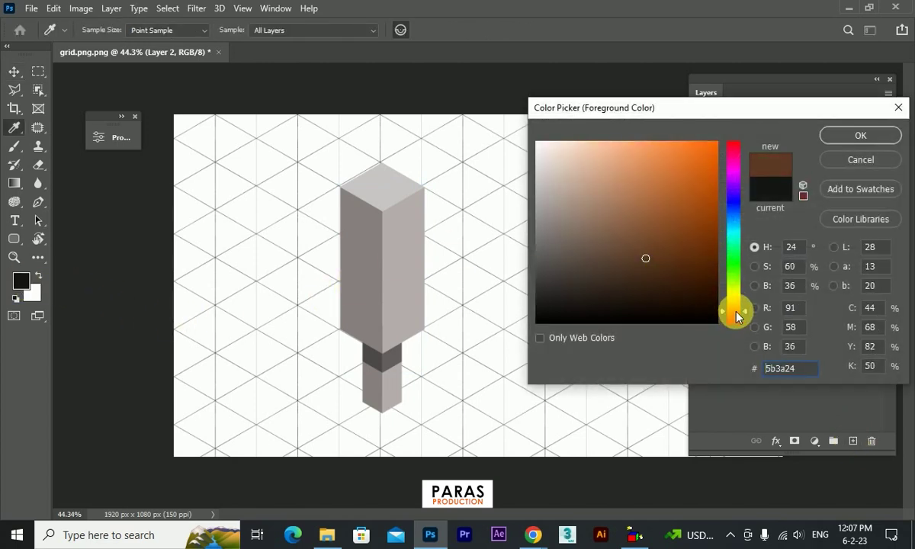
drag(667, 249, 645, 237)
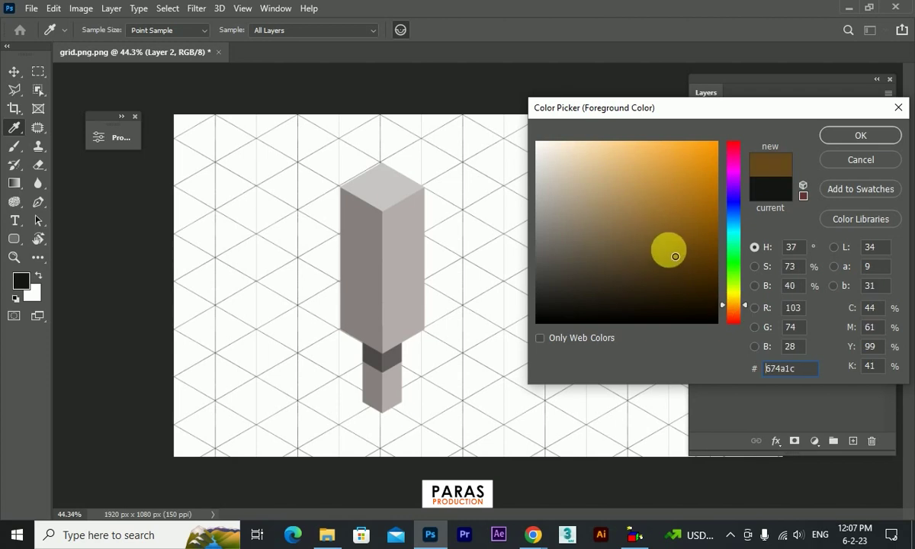
click(633, 245)
drag(733, 305, 733, 312)
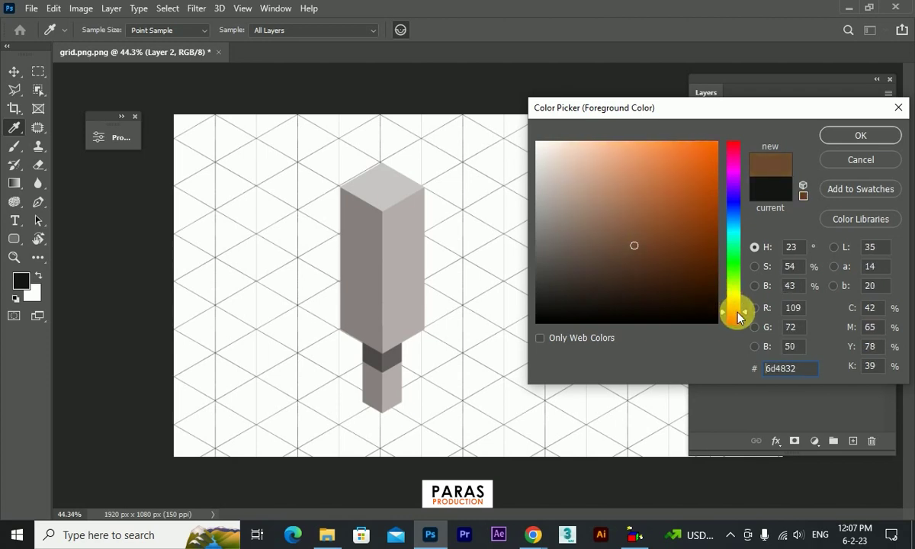
click(831, 135)
key(v)
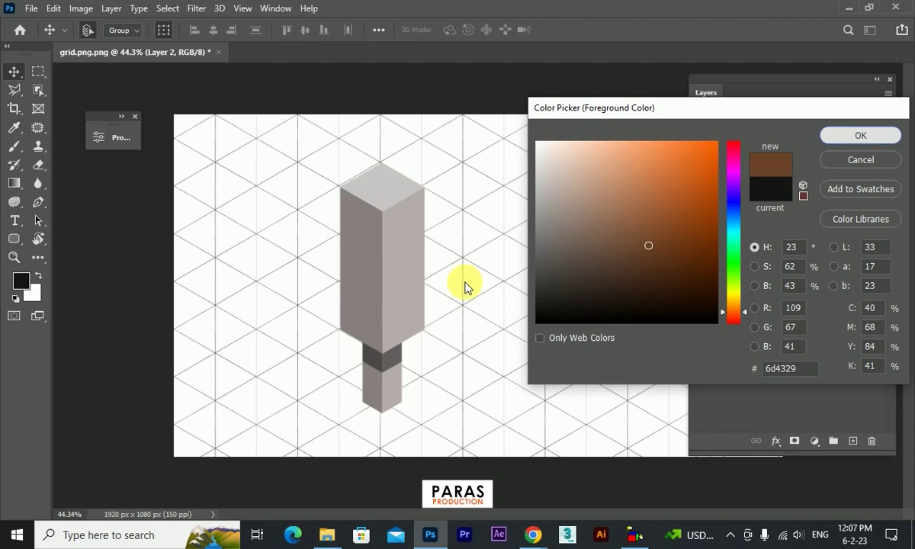
key(alt+BackSpace)
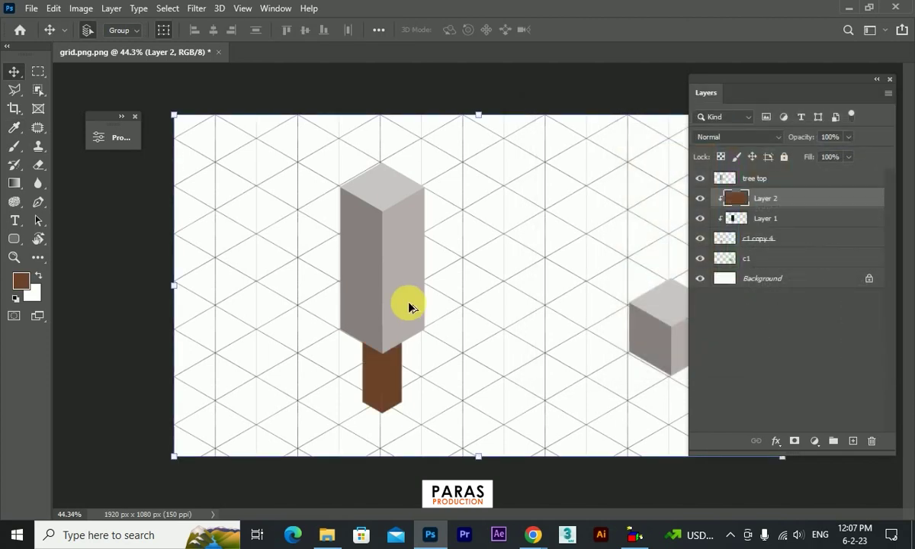
Blend the brown layer as Overlay at 90% opacity
click(721, 137)
click(724, 192)
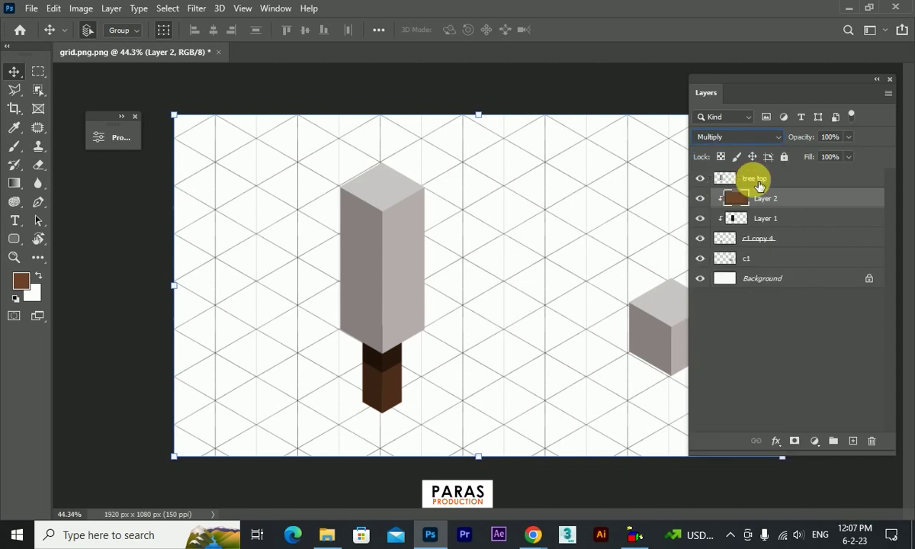
drag(813, 139, 810, 141)
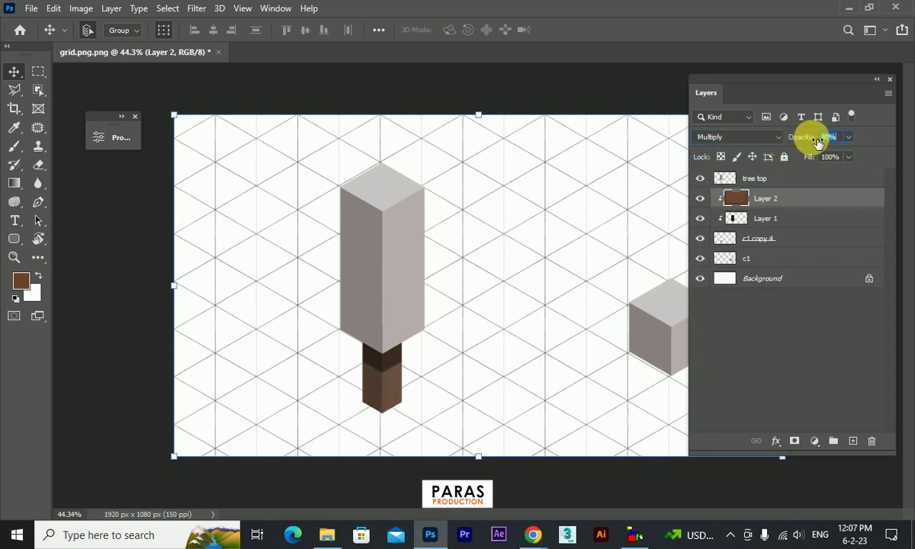
drag(814, 144, 819, 143)
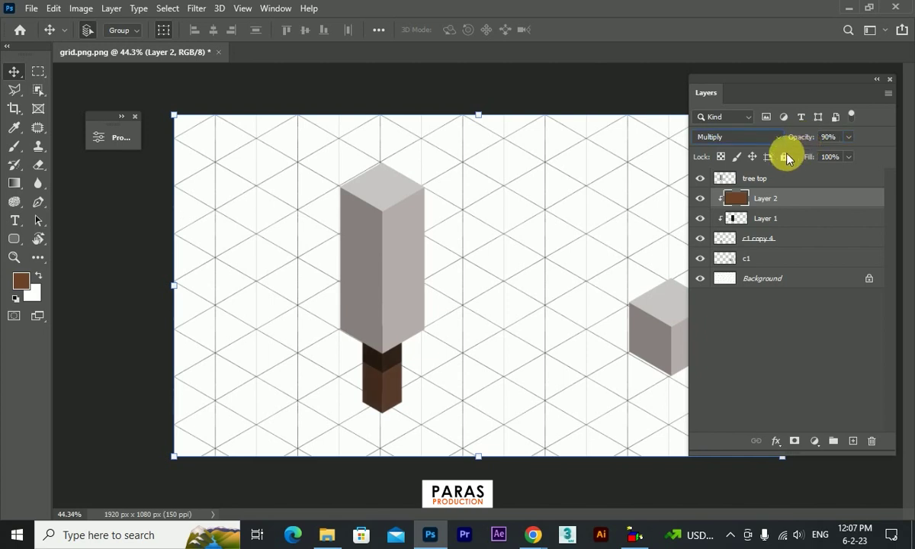
click(723, 117)
click(753, 110)
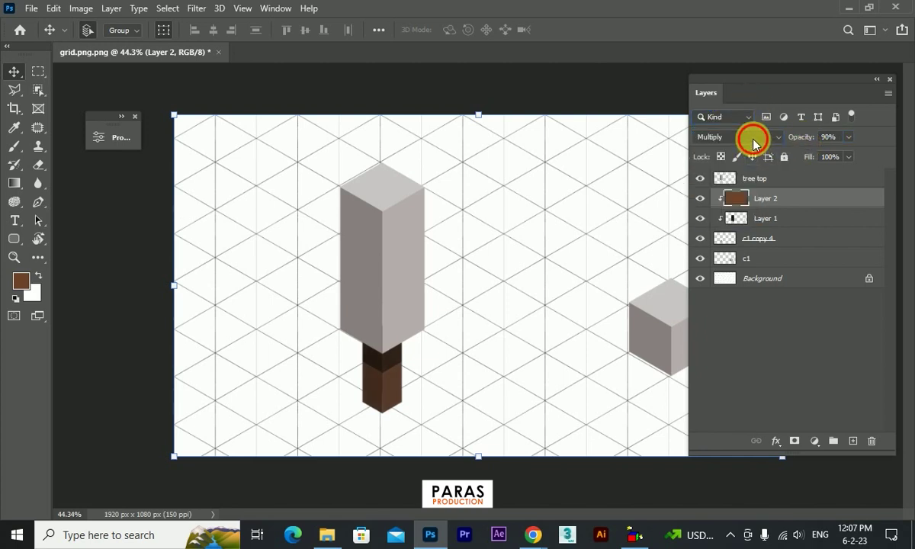
click(752, 139)
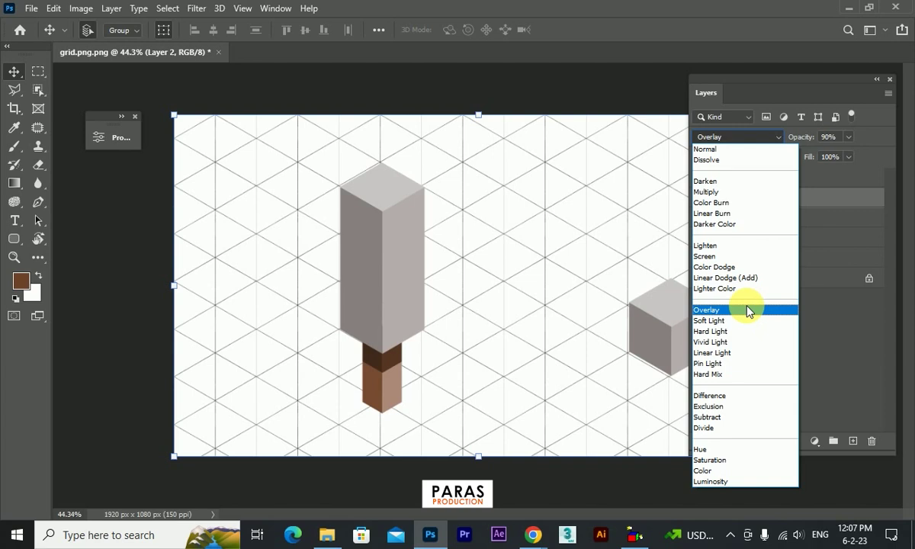
click(747, 310)
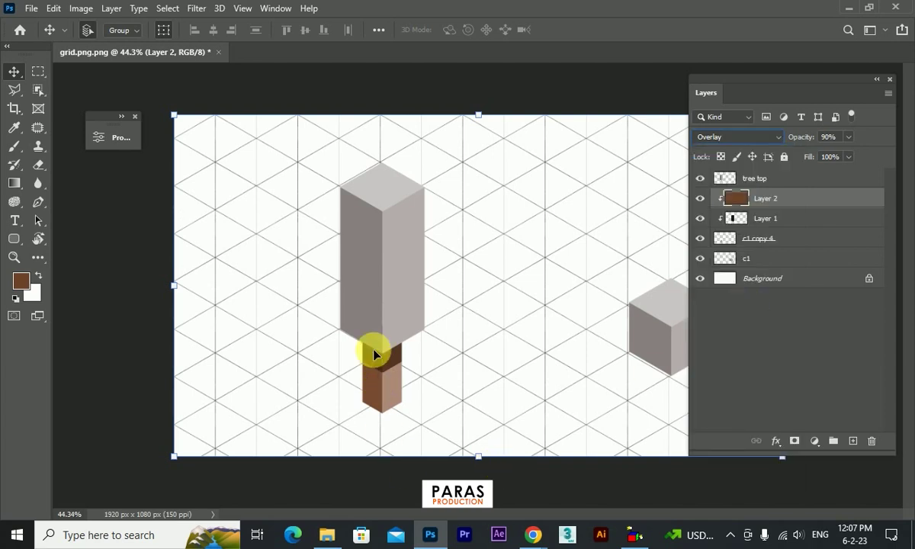
click(776, 179)
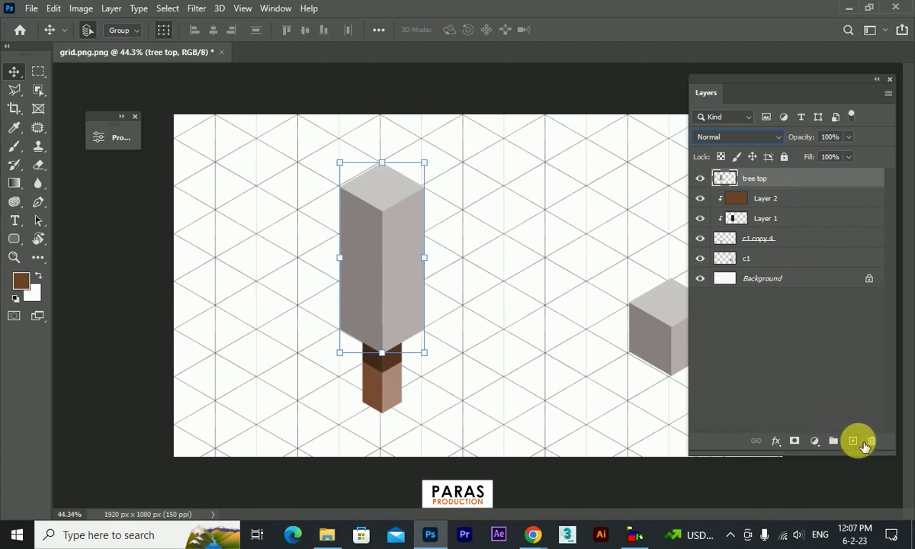
Fill a new Layer 3 above the tree top with bright green
click(853, 441)
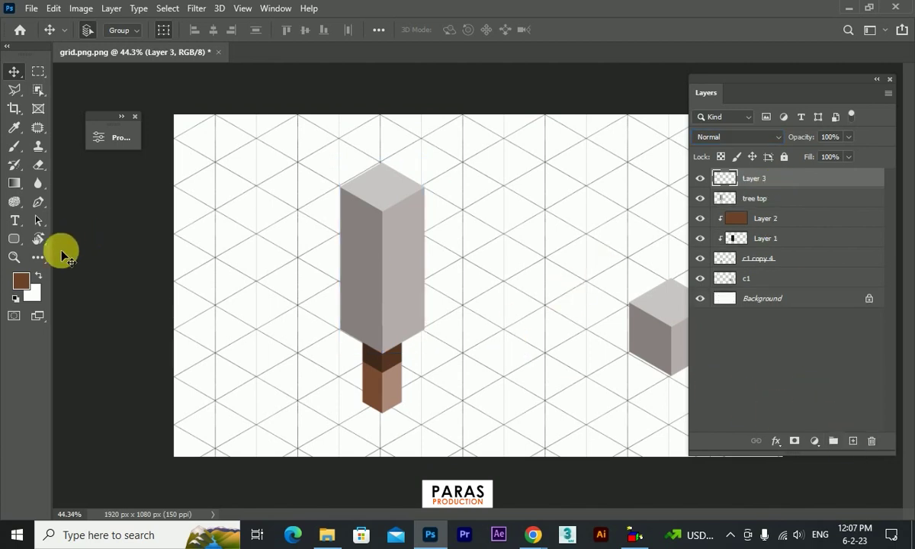
click(20, 281)
click(736, 277)
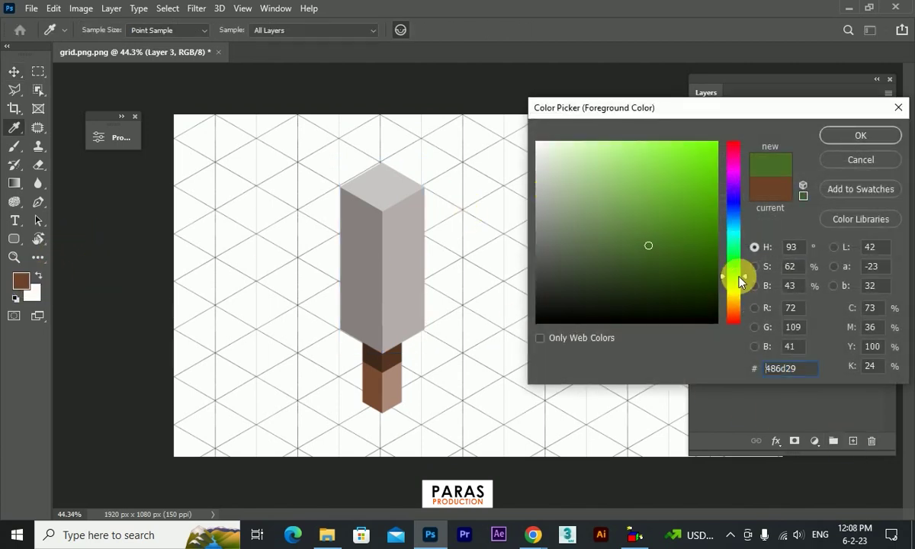
click(701, 213)
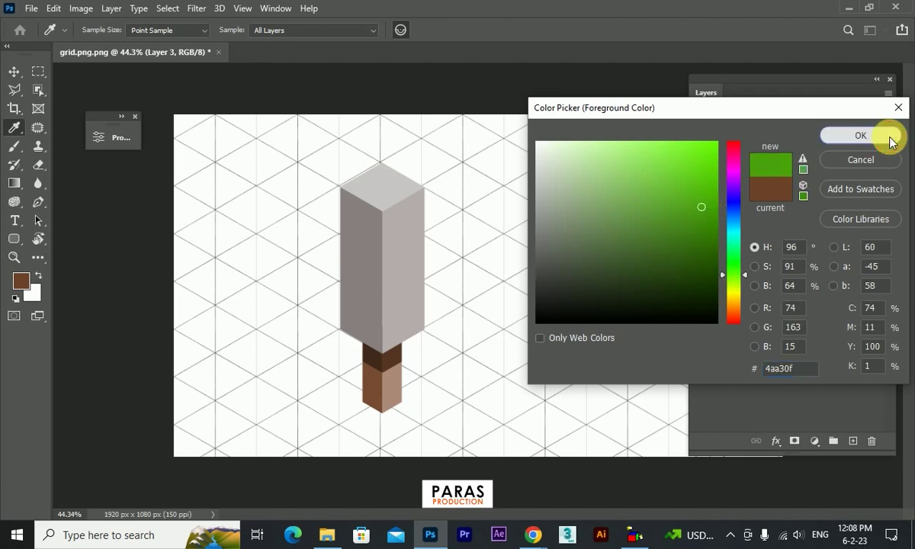
click(888, 136)
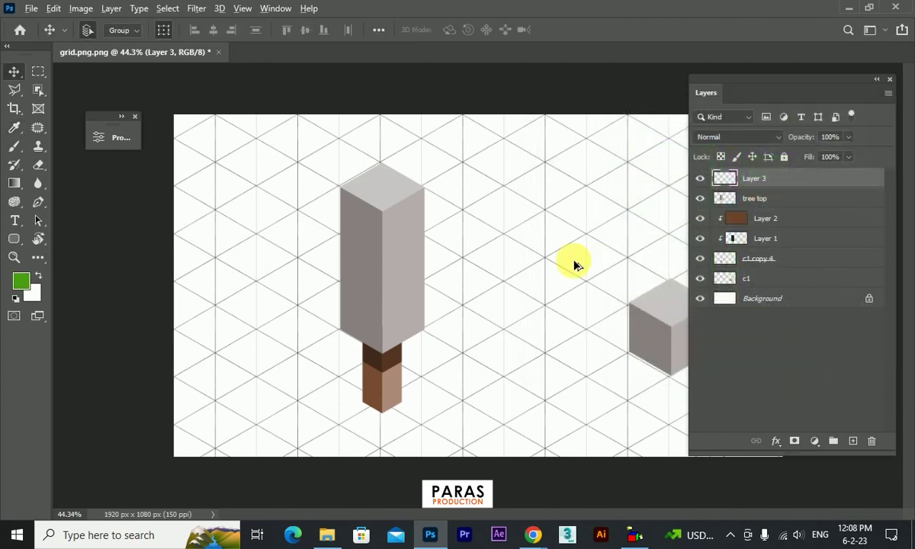
key(alt+BackSpace)
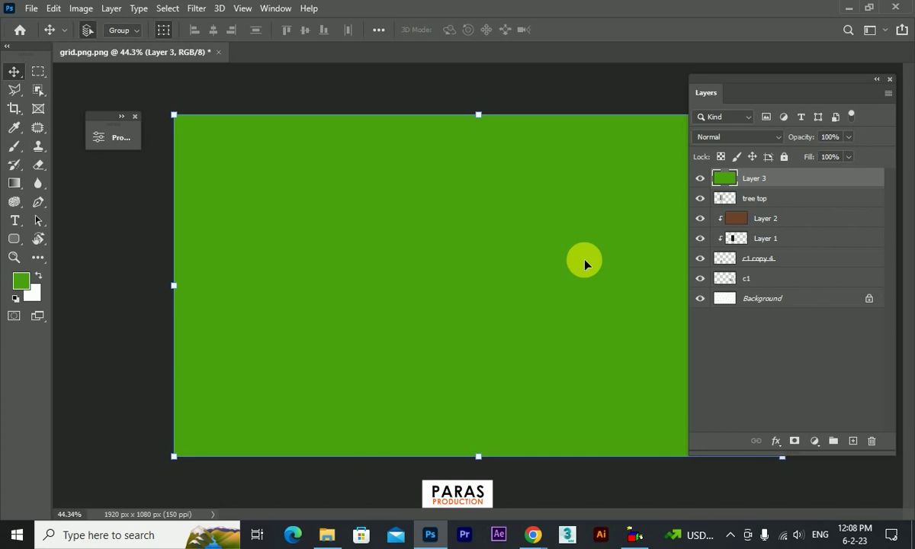
Clip the green fill to the tree crown and set it to Overlay
alt+click(796, 194)
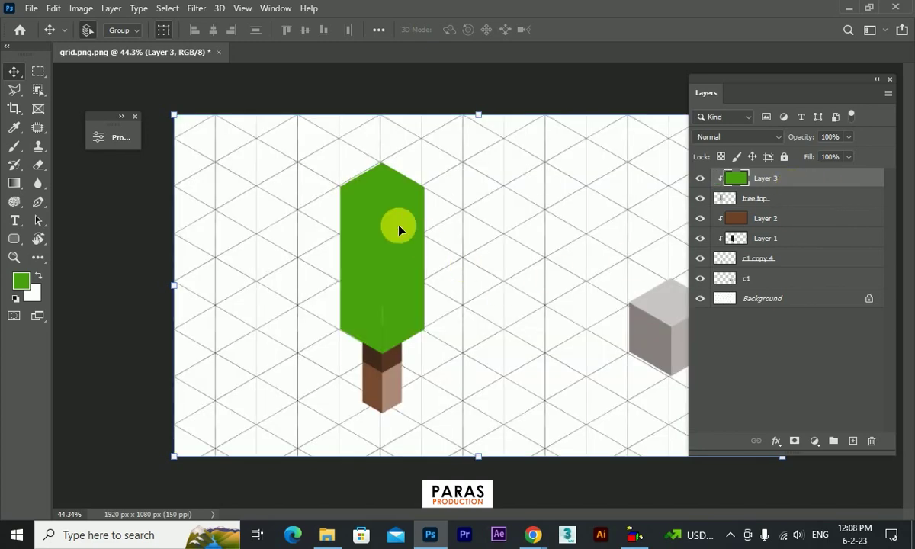
click(736, 138)
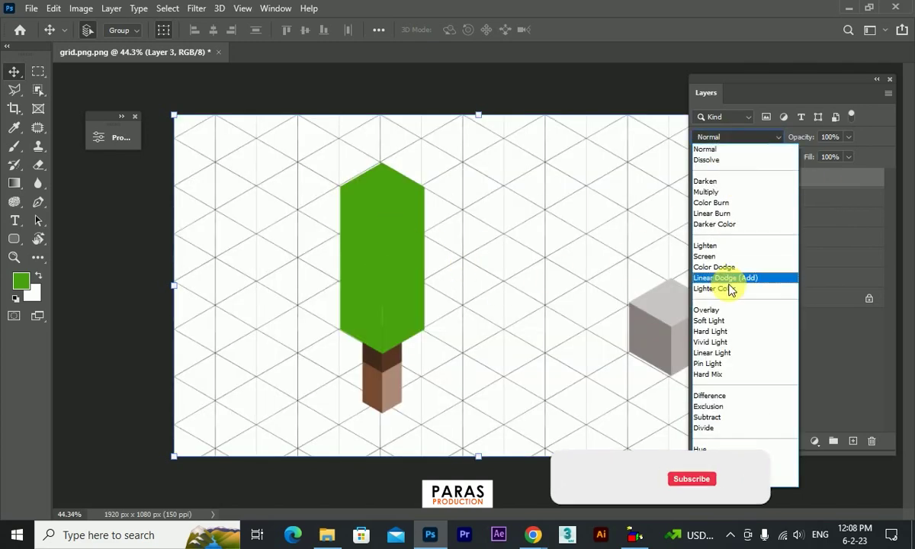
click(730, 311)
click(621, 323)
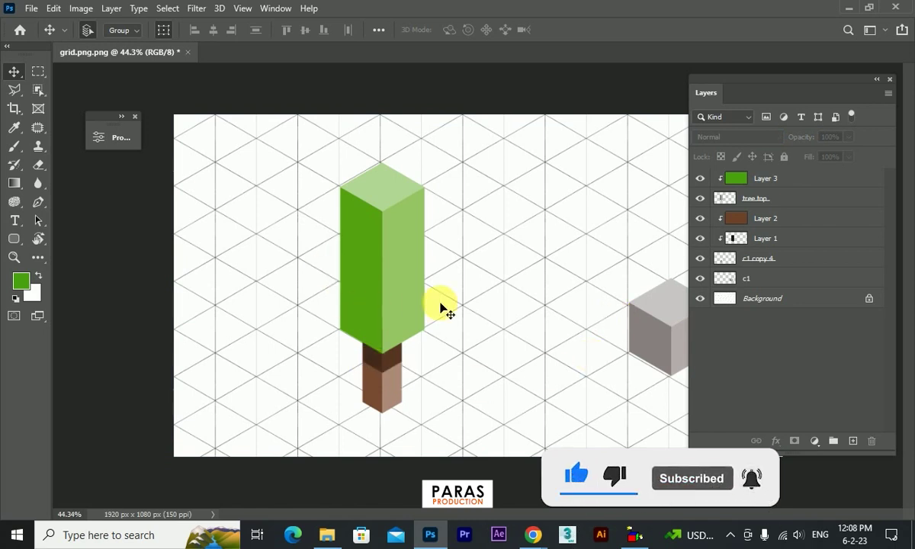
scroll(475, 412, up, 1)
Draw a V-shaped stripe selection with the Polygonal Lasso
scroll(352, 353, up, 1)
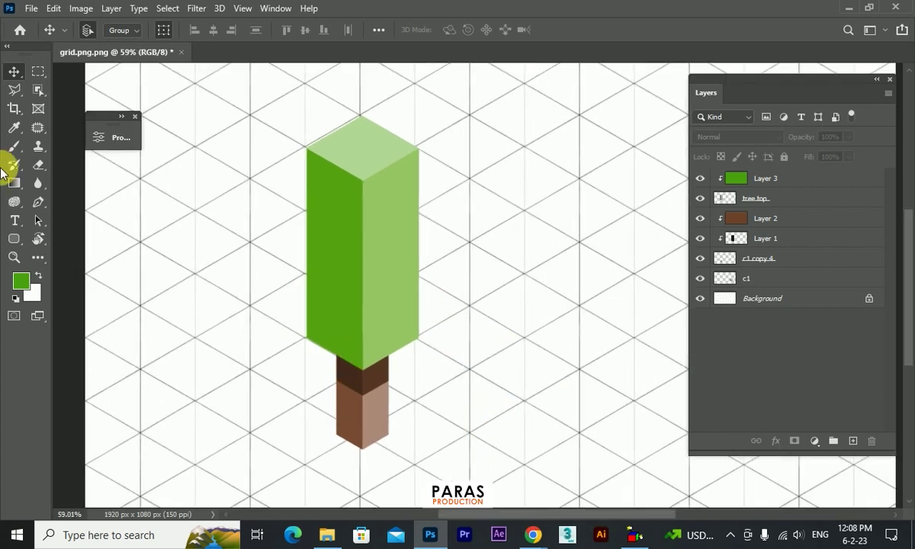
click(14, 90)
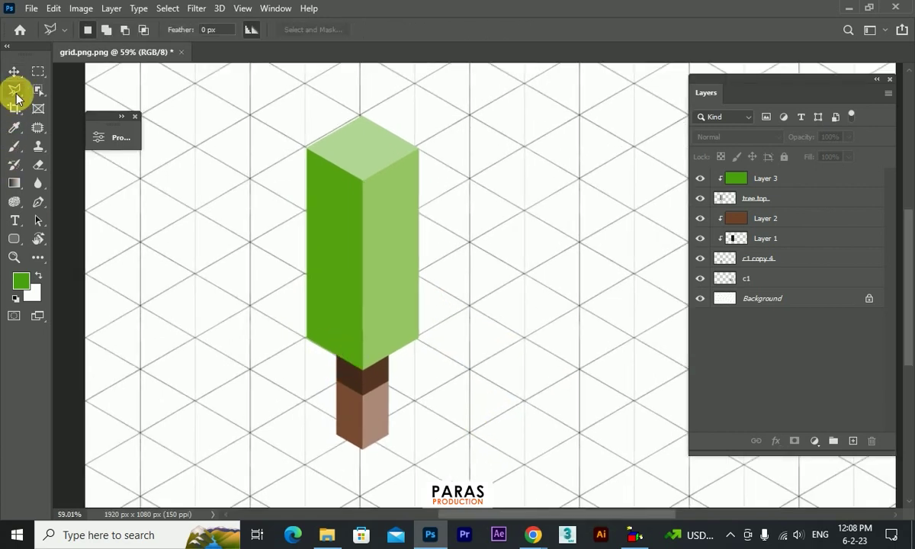
click(468, 369)
click(580, 433)
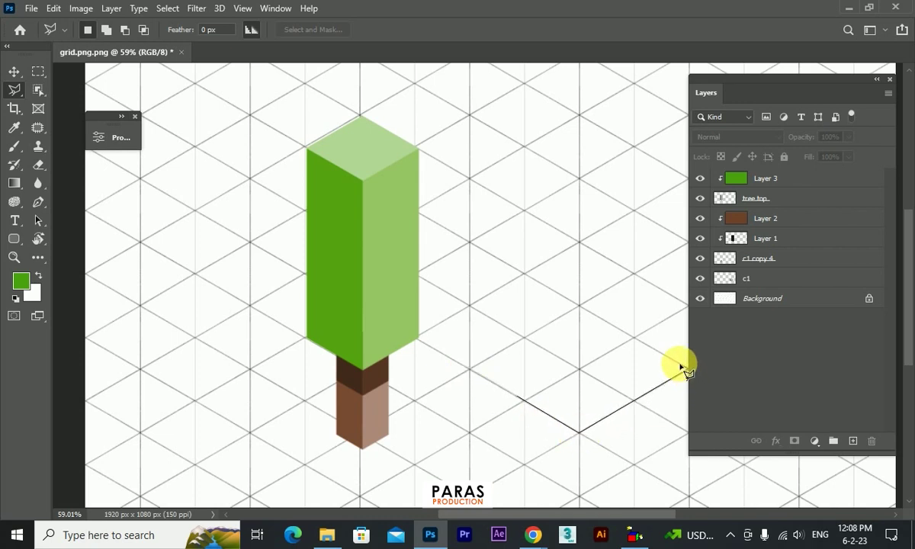
click(684, 366)
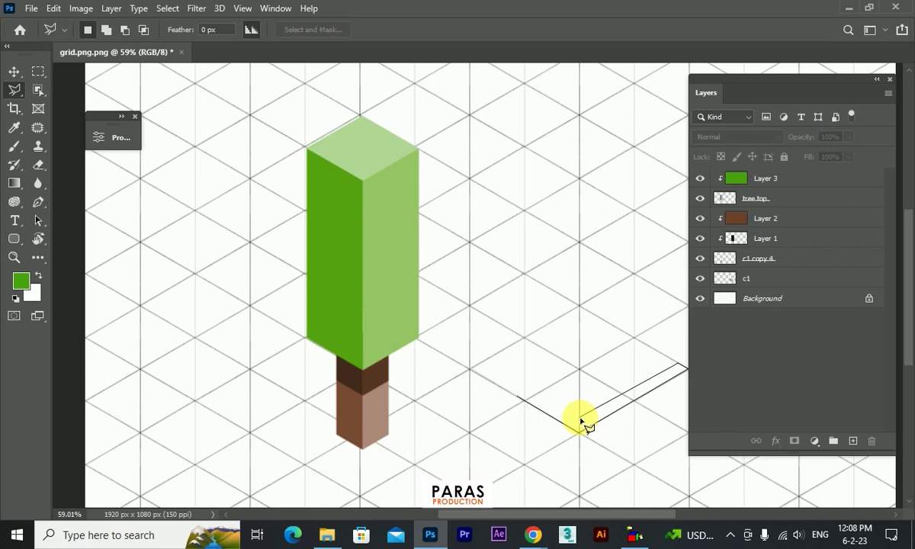
click(580, 422)
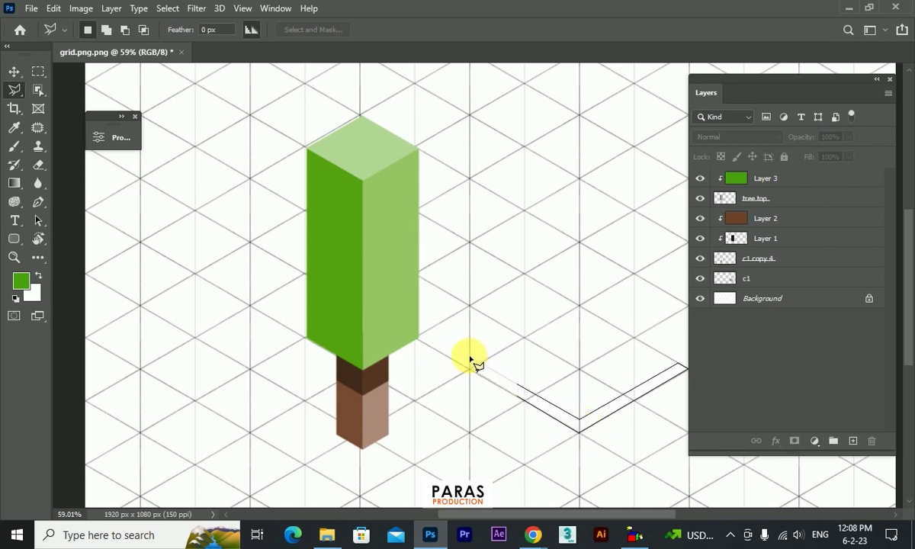
click(473, 373)
Fill the V on new Layer 4 with dark green #203f0c, then shrink and move it onto the crown
click(21, 280)
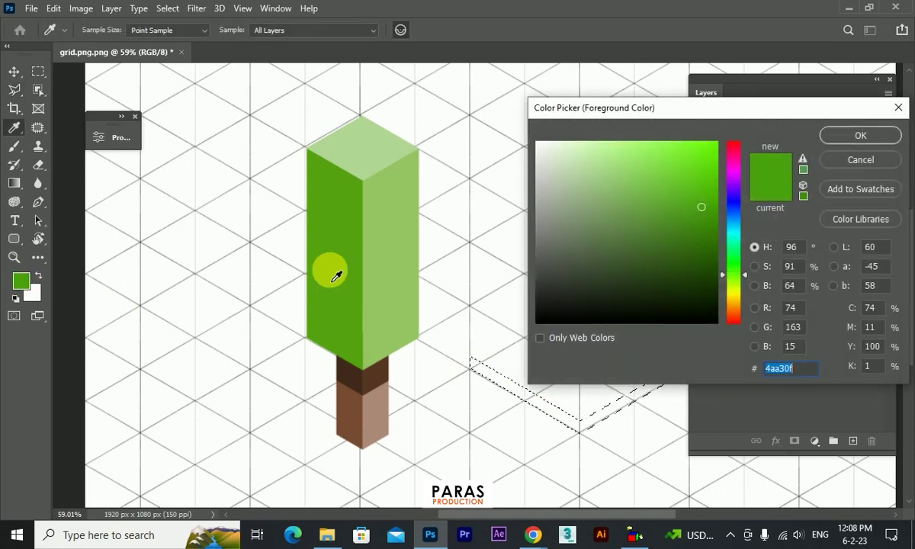
click(683, 278)
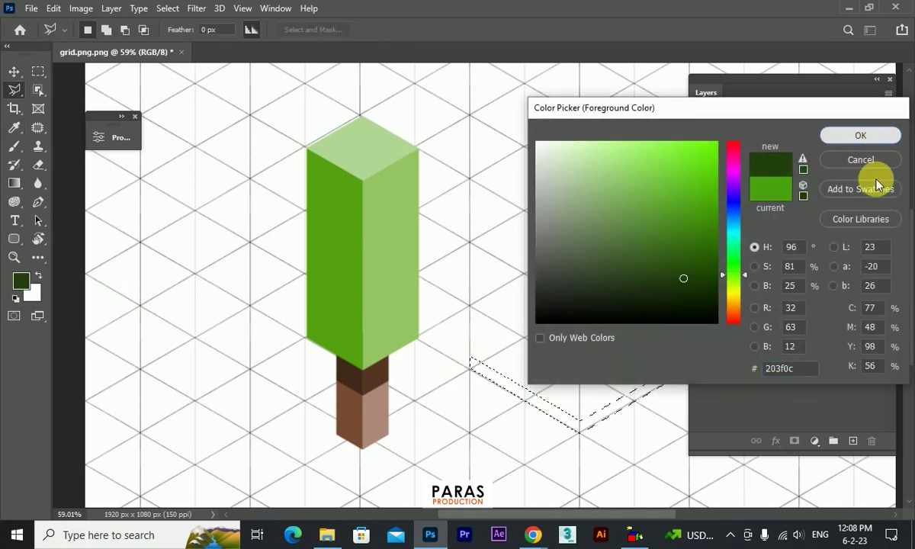
click(878, 141)
click(852, 441)
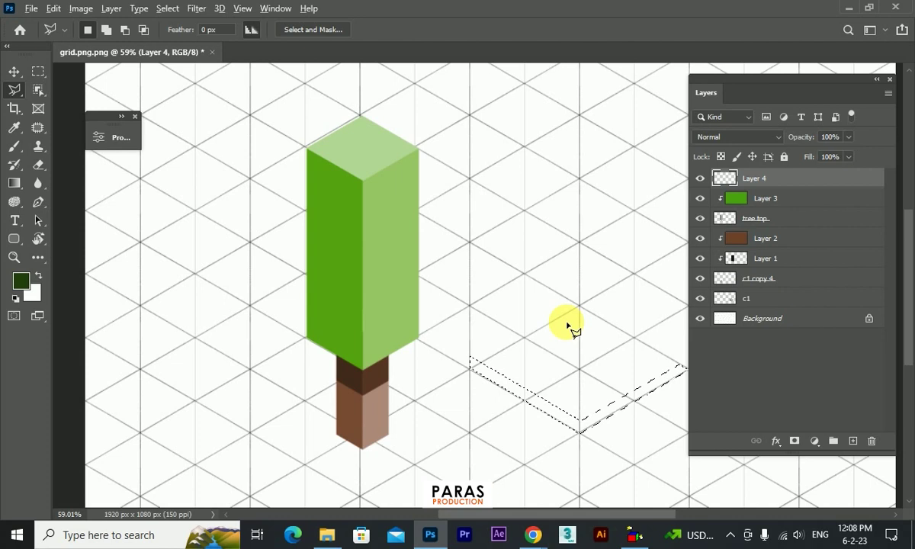
key(alt+BackSpace)
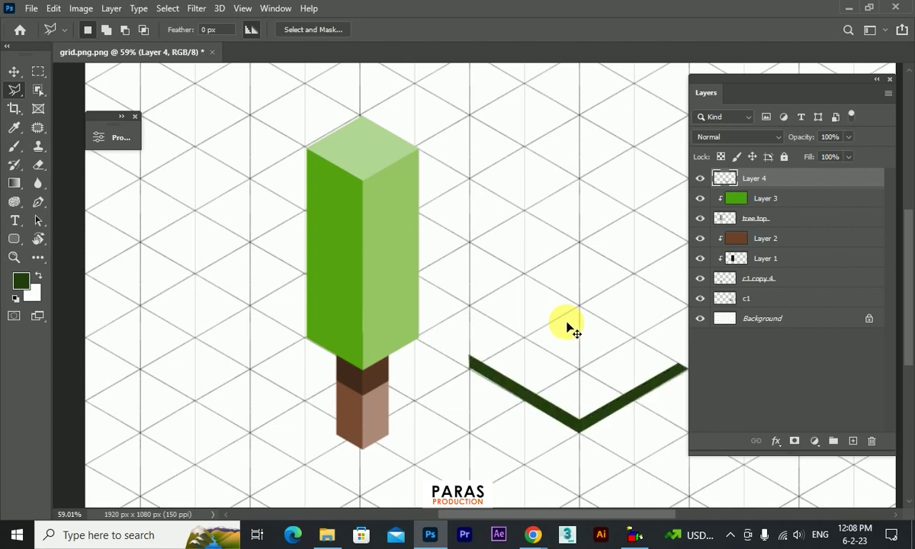
click(13, 72)
mouse_move(578, 429)
mouse_down()
mouse_move(406, 342)
mouse_move(575, 423)
mouse_up()
drag(538, 397, 328, 297)
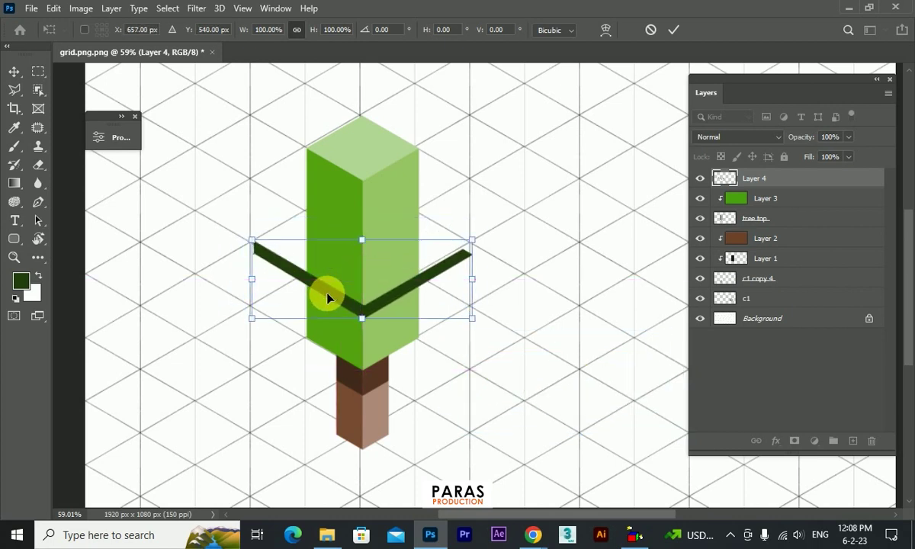
Clip the stripe to the crown, duplicate it upward, and set all three stripes to Overlay
key(Return)
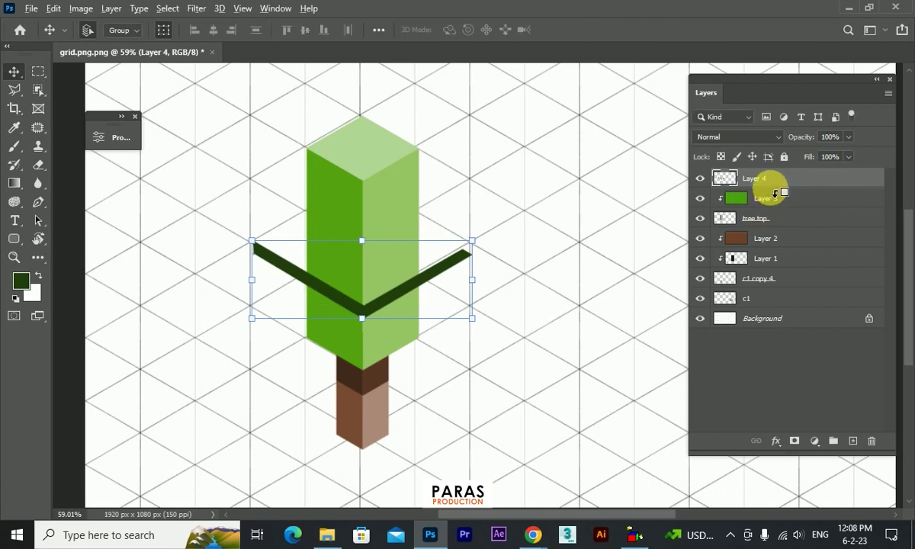
alt+click(774, 190)
drag(394, 292, 387, 221)
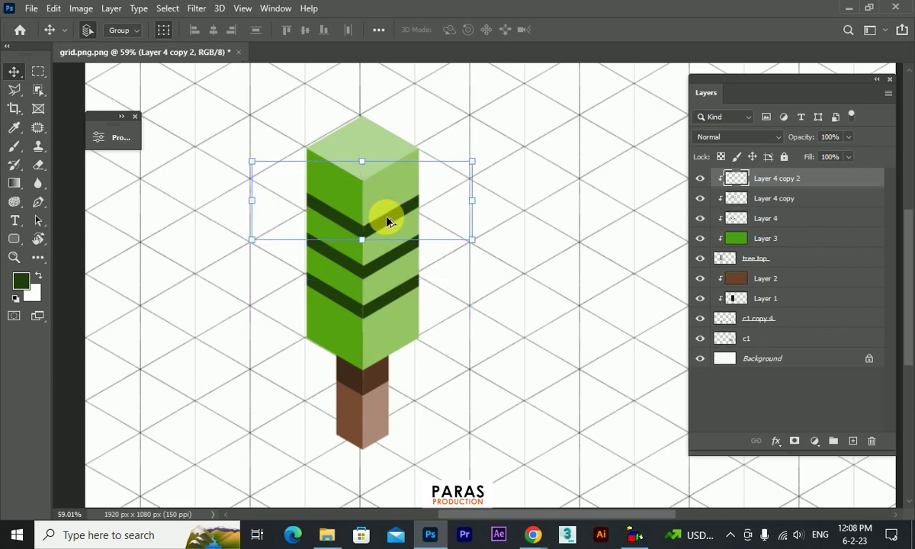
click(774, 137)
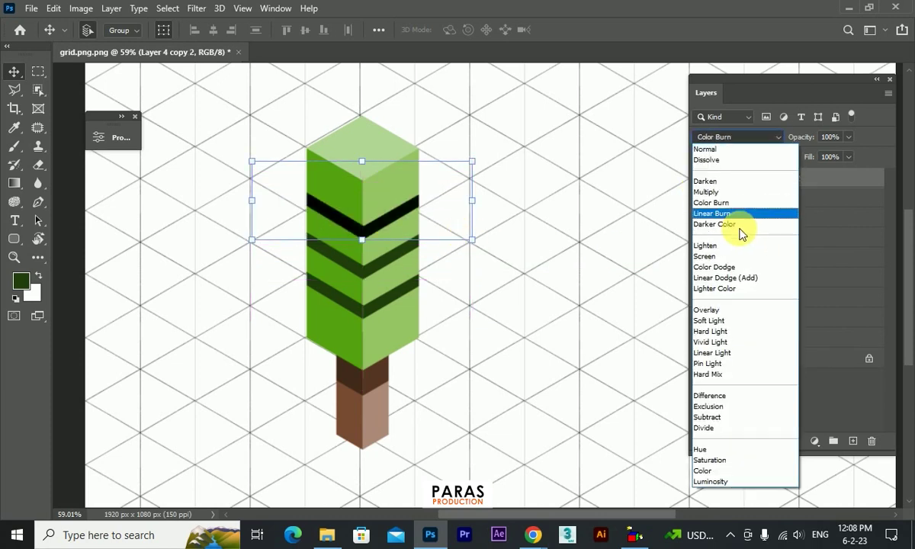
click(715, 310)
click(378, 256)
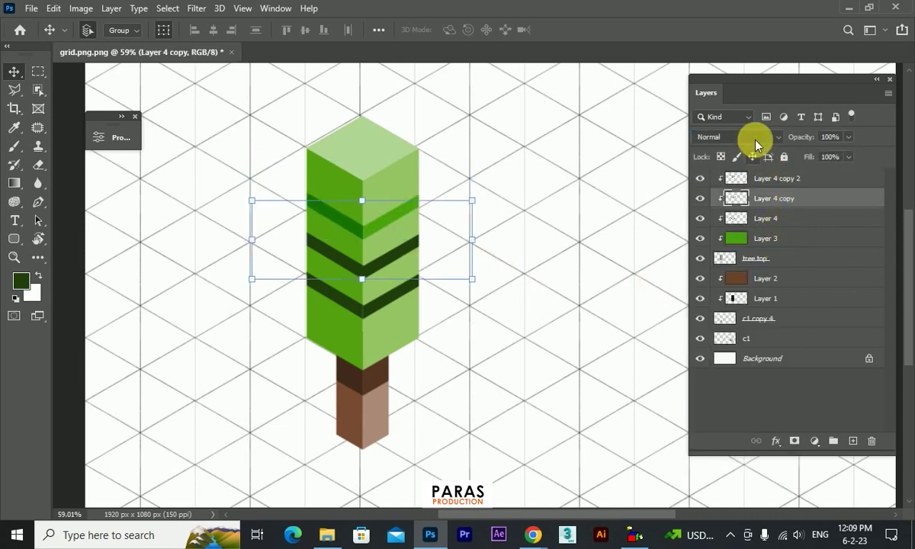
click(751, 137)
click(720, 310)
click(388, 301)
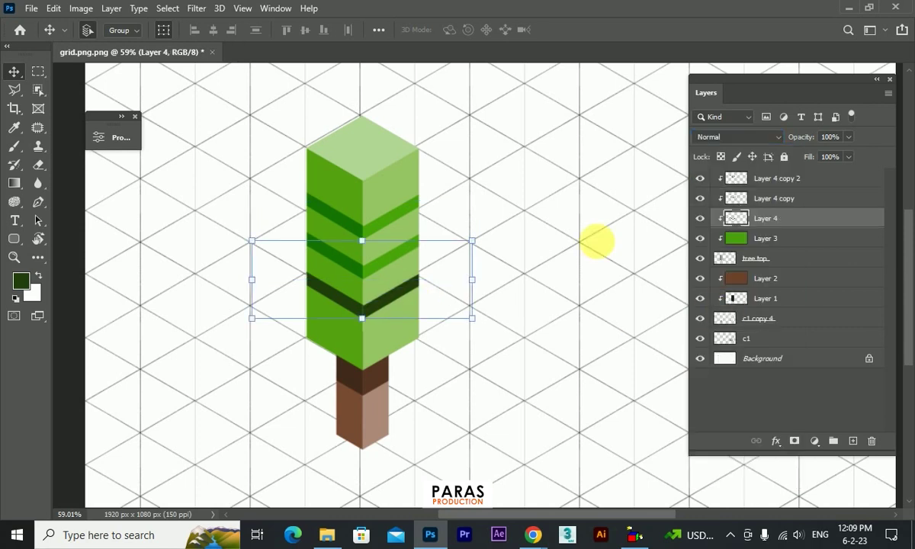
click(727, 137)
click(715, 311)
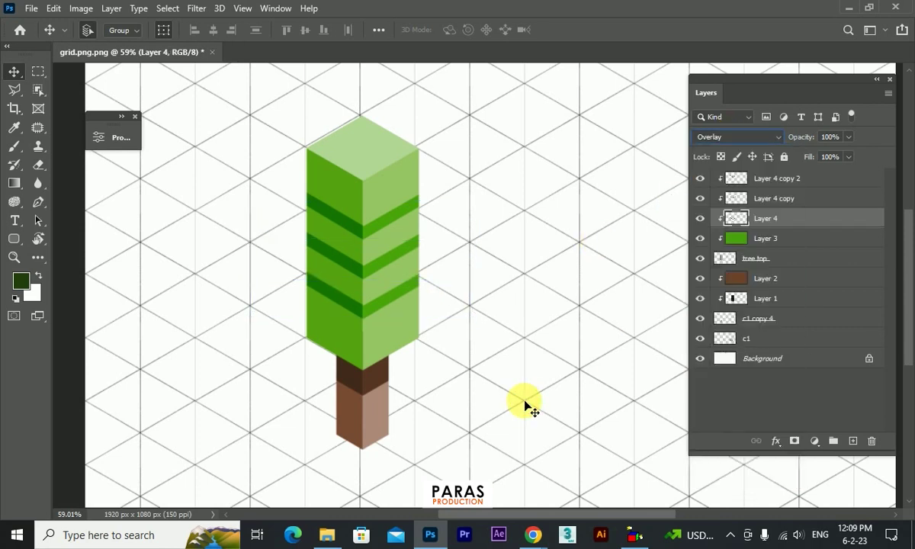
click(525, 404)
Group all tree layers from c1 to the top stripe into Group 1 and shift it right
click(776, 178)
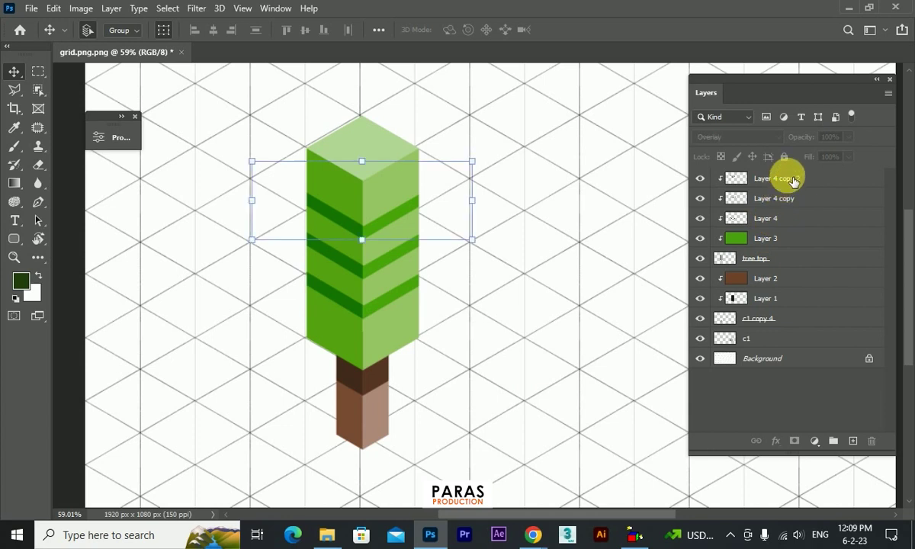
shift+click(778, 340)
click(776, 336)
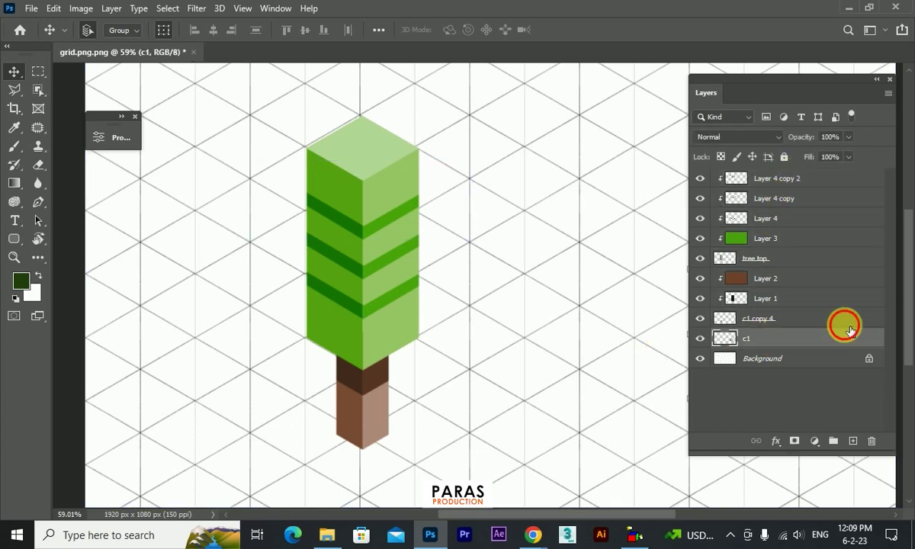
click(842, 320)
shift+click(807, 181)
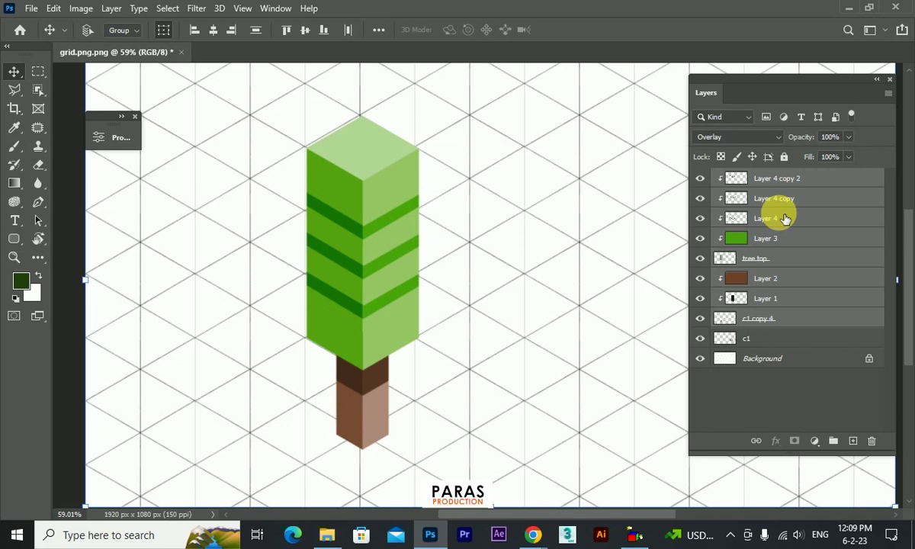
key(ctrl+g)
click(700, 179)
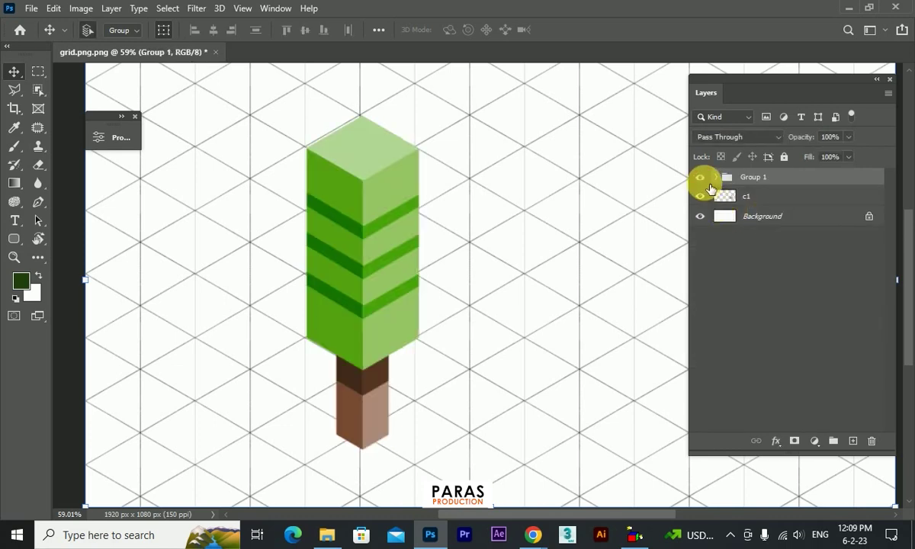
scroll(424, 271, down, 5)
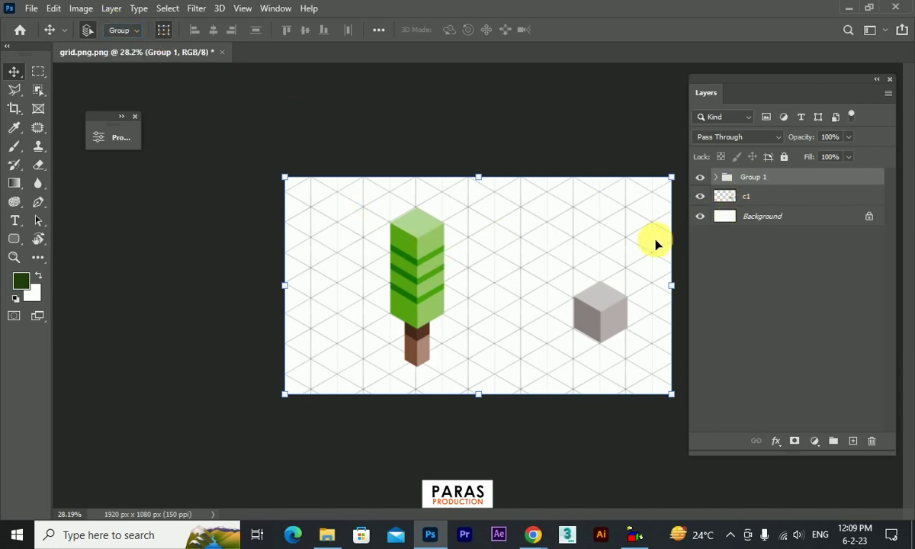
drag(430, 265, 475, 262)
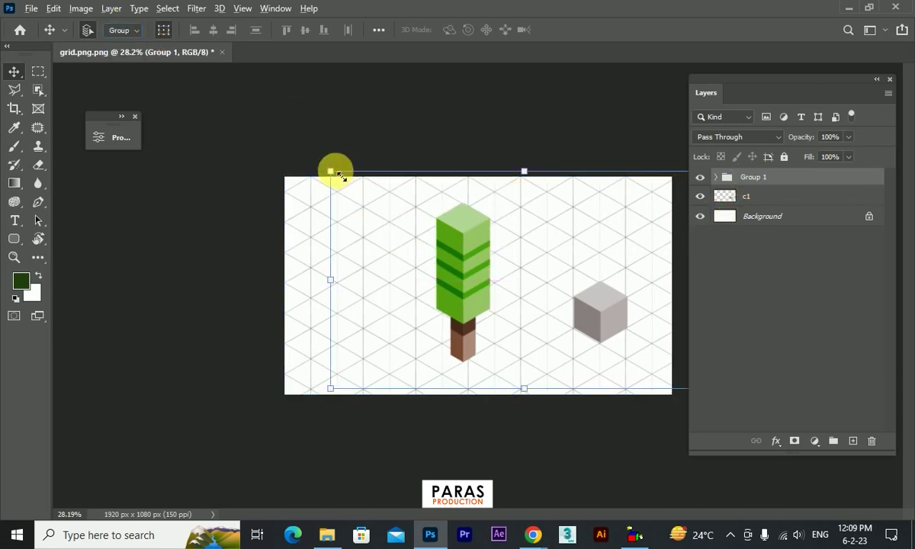
Scale the tree group down to about 60% and move it left and down
drag(423, 252, 376, 240)
drag(281, 177, 359, 225)
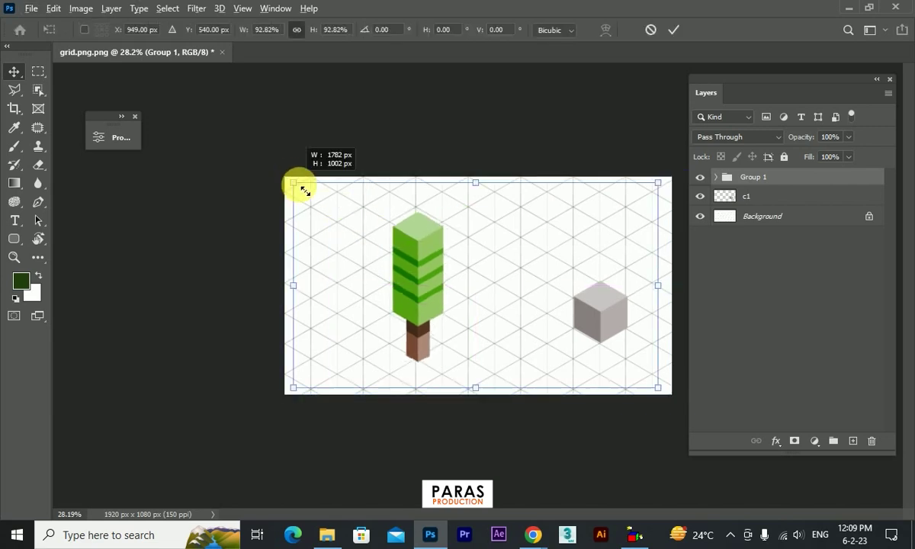
mouse_move(450, 302)
mouse_down()
mouse_move(395, 317)
mouse_move(414, 328)
mouse_up()
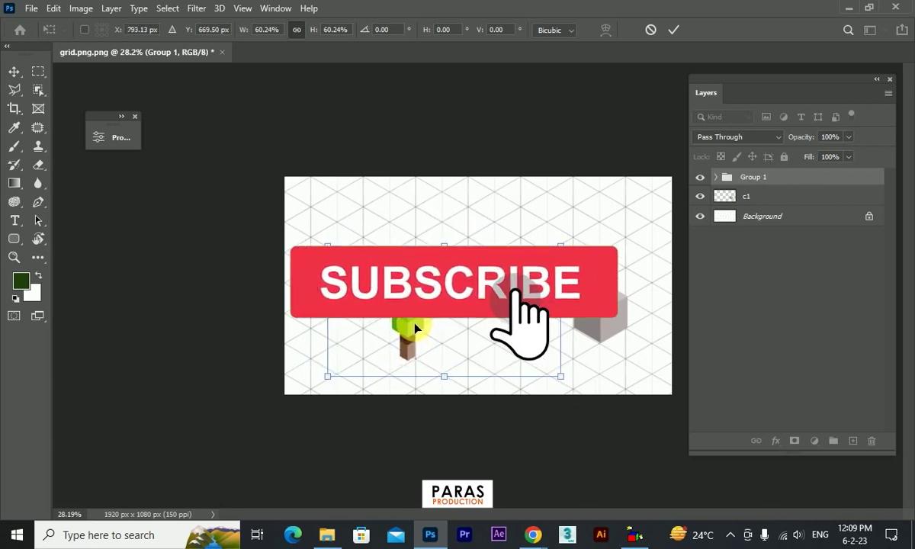
key(Return)
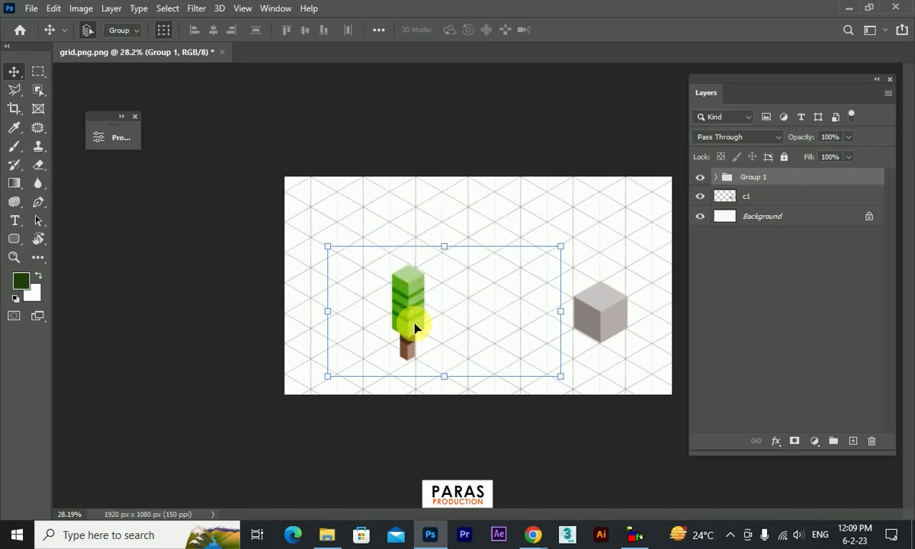
Duplicate the grey cube to the left of the original
key(ctrl+plus)
key(ctrl+plus)
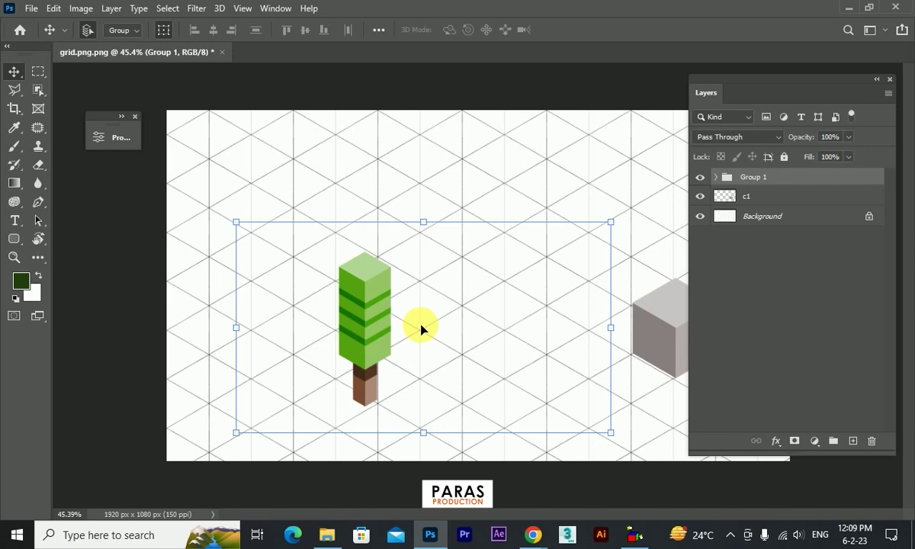
key(ctrl+minus)
drag(649, 320, 490, 299)
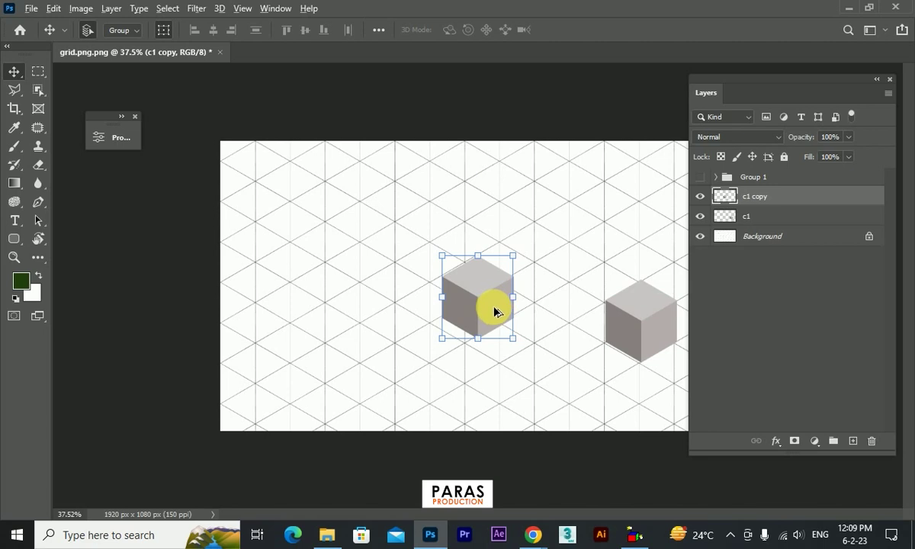
Line up cube copies into one long grey block, ordering c1 copy 2 below c1 copy
drag(494, 311, 456, 288)
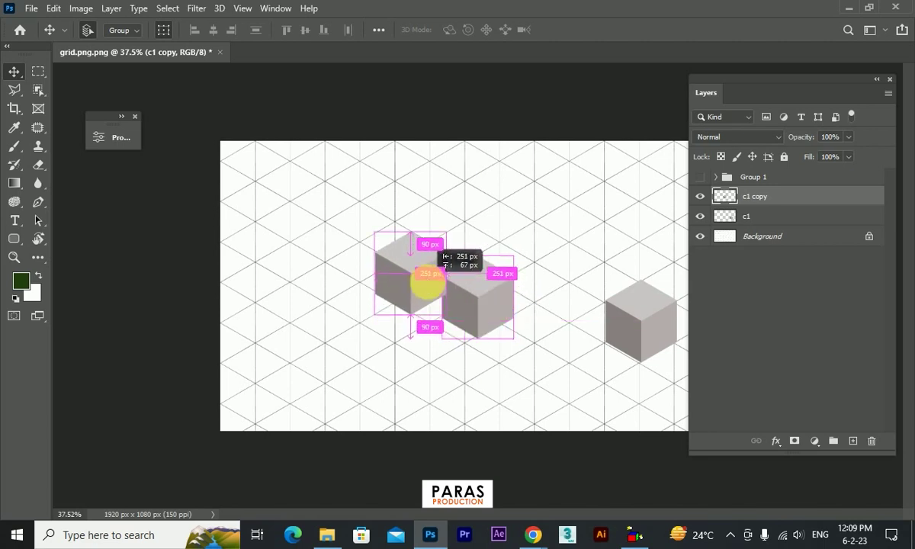
drag(456, 288, 456, 288)
drag(760, 195, 764, 246)
alt+scroll(486, 311, up, 3)
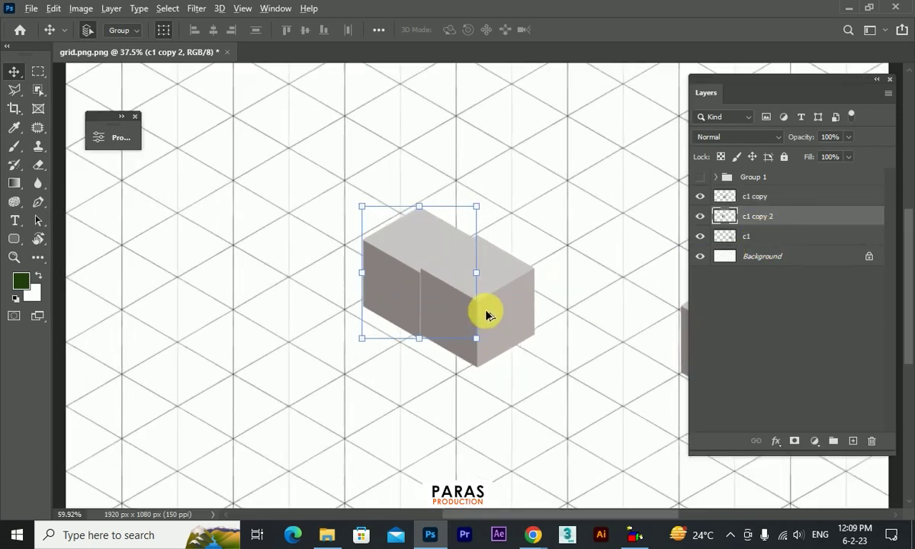
drag(394, 302, 389, 301)
alt+scroll(393, 283, down, 2)
alt+scroll(394, 282, down, 2)
alt+scroll(510, 352, up, 2)
alt+scroll(500, 306, up, 1)
Place a 95%-scaled cube copy in front, right and down, as the cab
drag(500, 306, 573, 346)
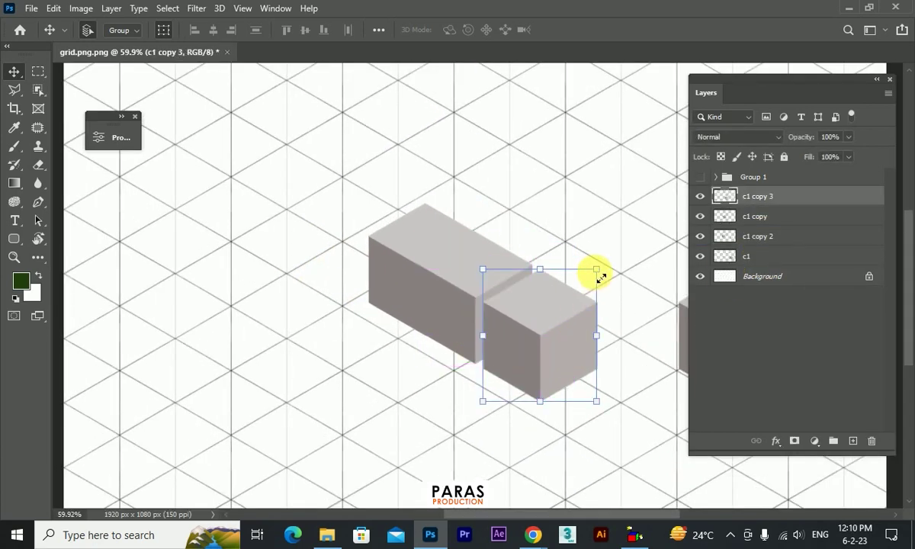
key(ctrl+t)
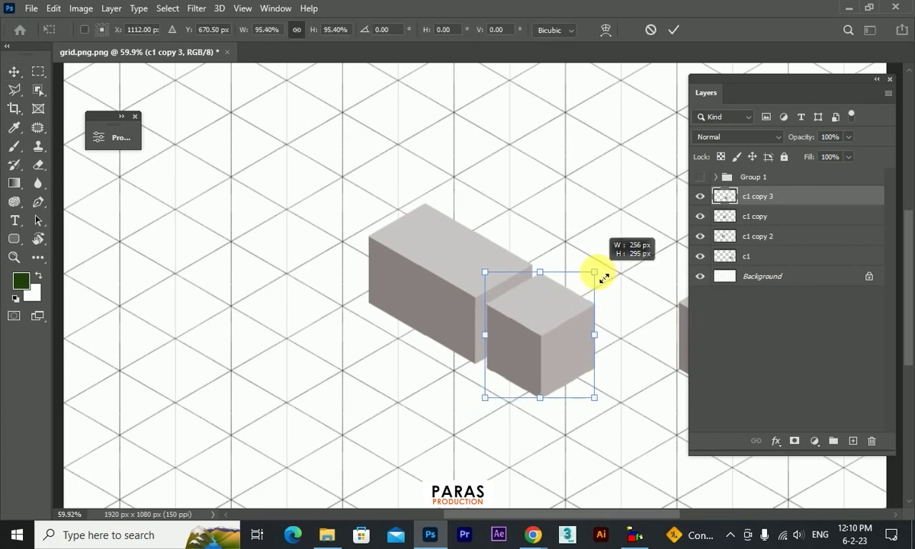
drag(598, 269, 594, 272)
click(538, 250)
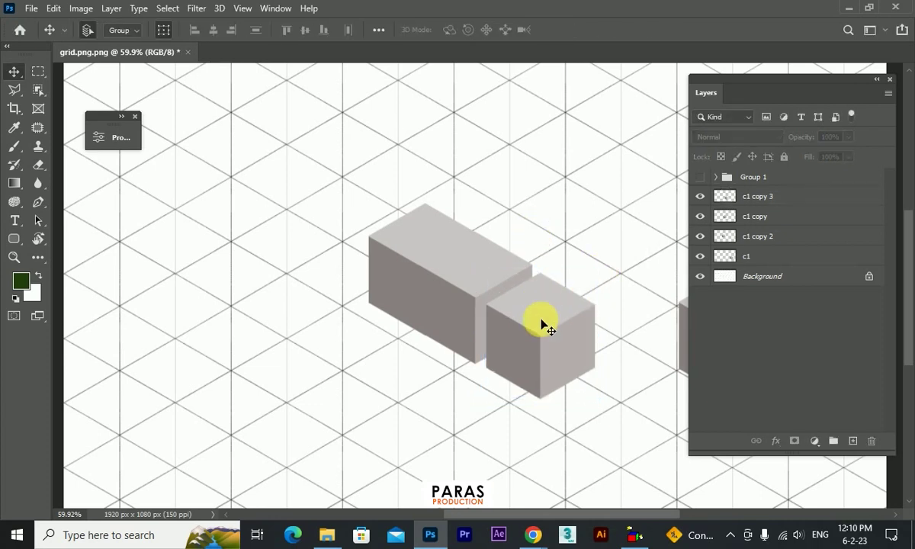
Set small cube copies side by side on the front block's top as a step
mouse_move(538, 290)
mouse_down()
mouse_move(574, 216)
mouse_move(425, 260)
mouse_up()
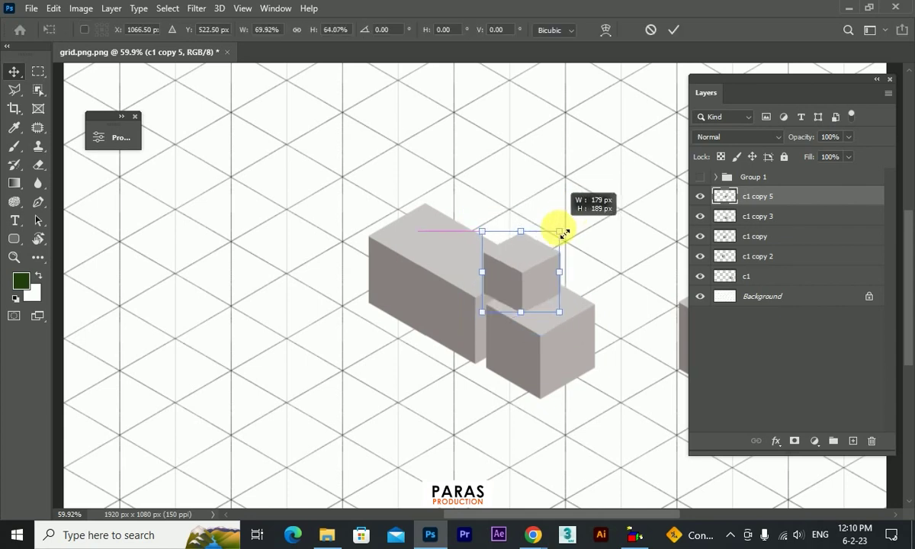
scroll(457, 290, up, 10)
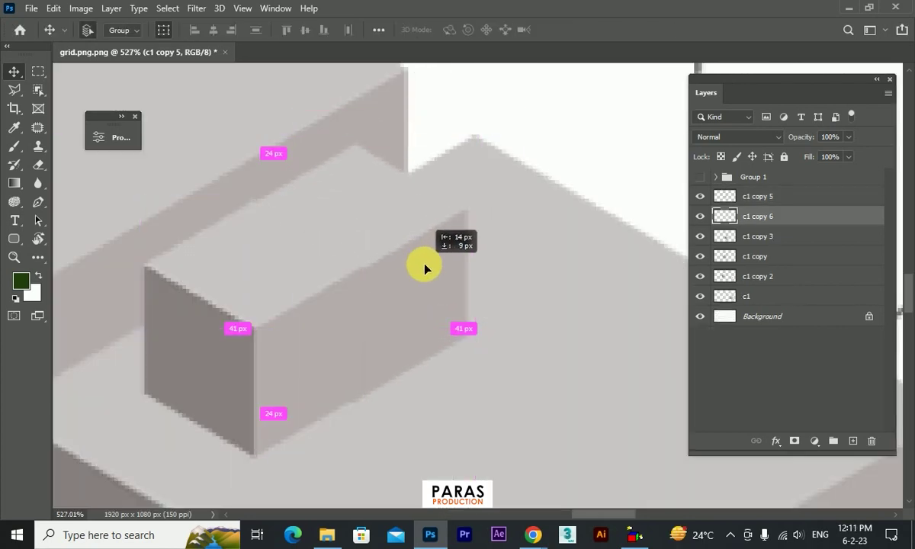
drag(425, 259, 584, 184)
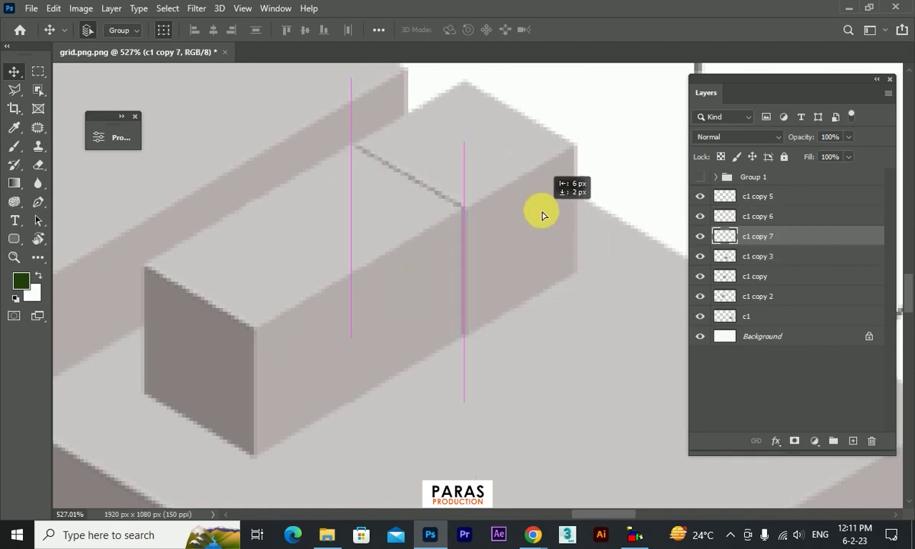
drag(641, 222, 527, 214)
scroll(415, 282, down, 1)
scroll(413, 283, down, 4)
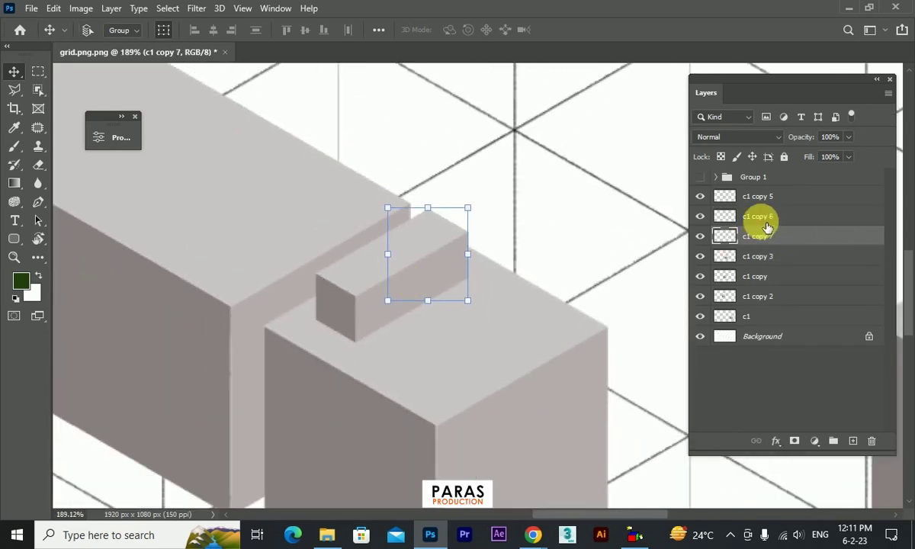
shift+click(758, 195)
mouse_move(440, 271)
mouse_down()
mouse_move(430, 280)
mouse_move(424, 271)
mouse_move(488, 280)
mouse_up()
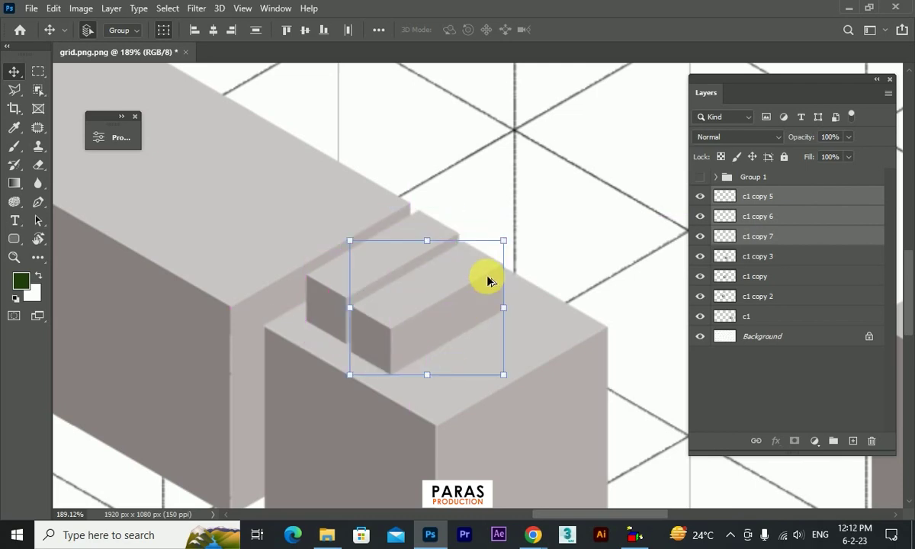
Duplicate the cab's top pieces at about 71% as a second smaller ridge beside the first
key(ctrl+j)
key(ctrl+t)
drag(503, 241, 490, 268)
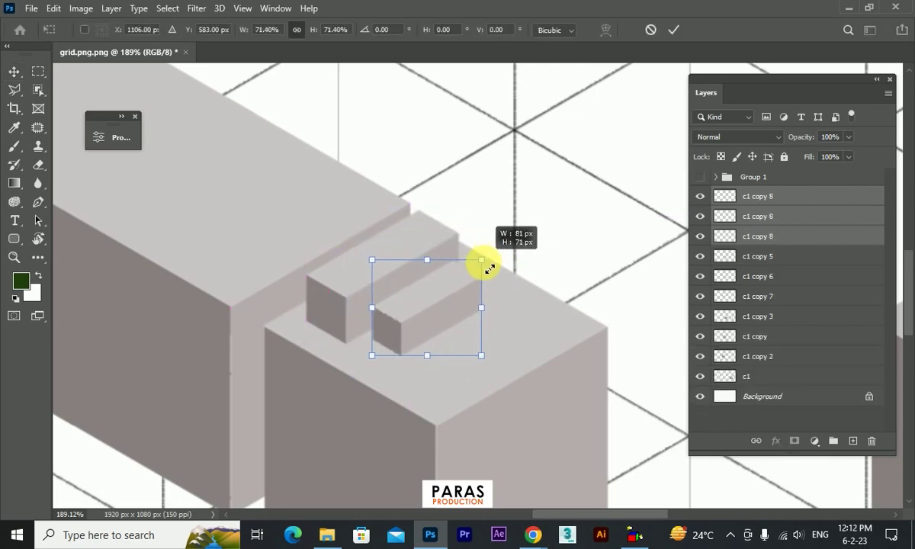
drag(454, 302, 441, 304)
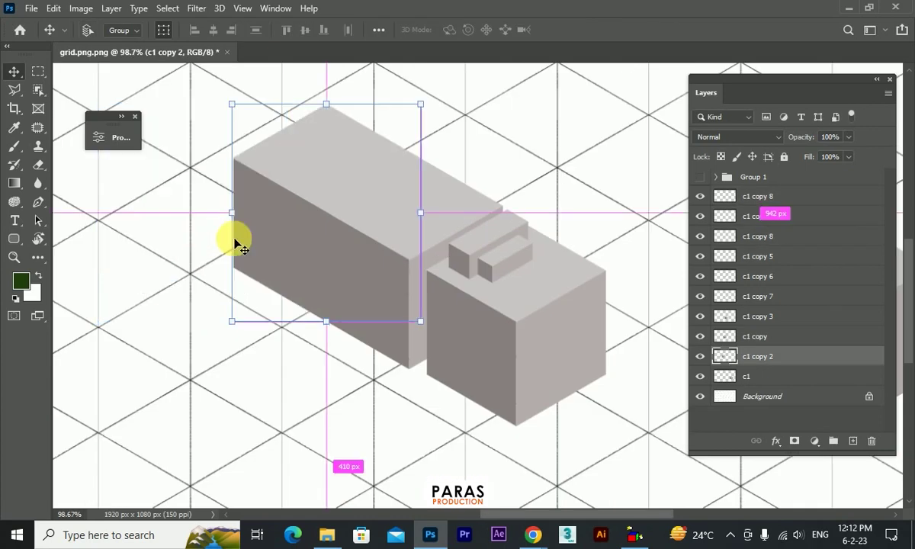
Shrink the c1 copy 2 block, stack it below c1 copy, and tuck it under the long block
ctrl+click(732, 336)
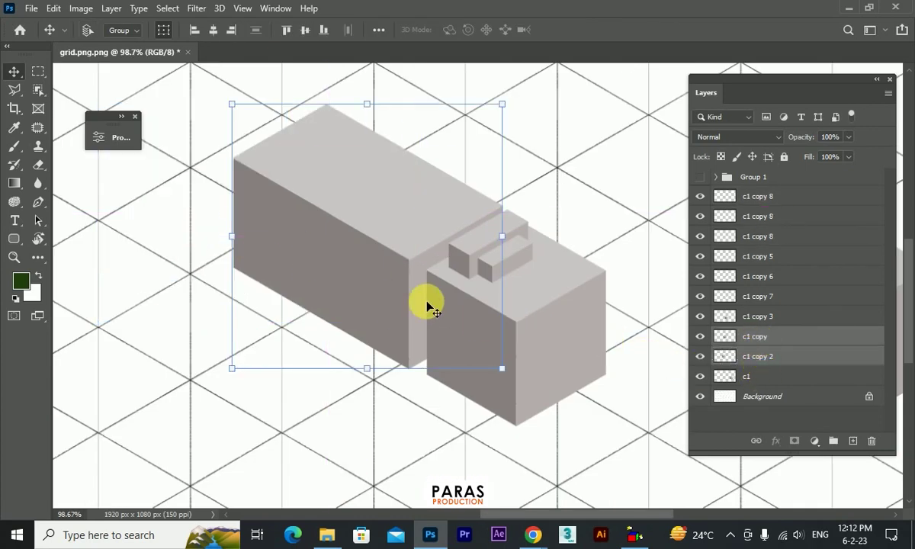
drag(347, 266, 300, 354)
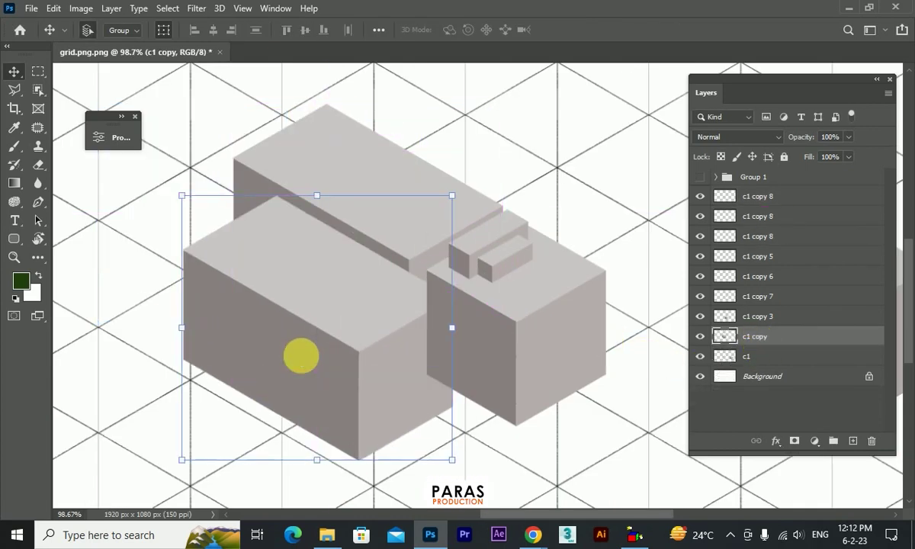
key(ctrl+t)
drag(453, 203, 413, 243)
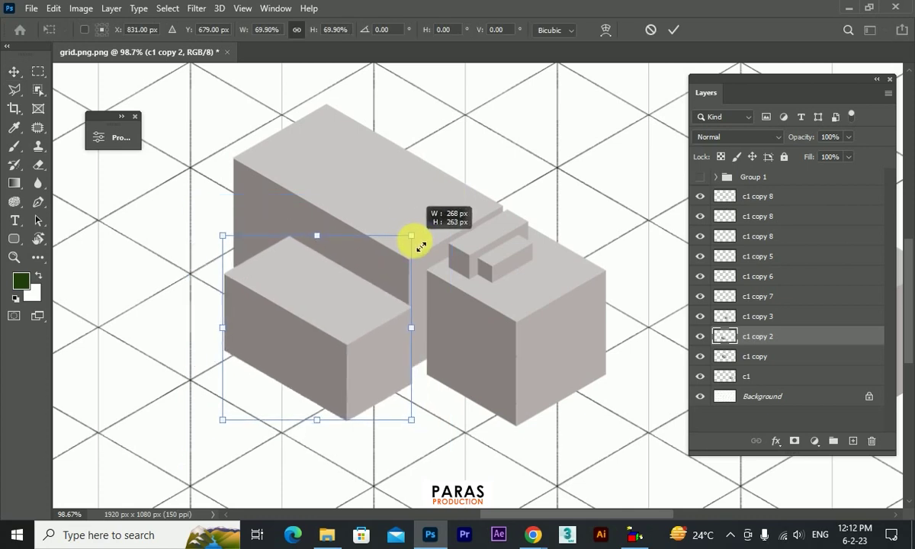
key(Return)
drag(711, 335, 770, 375)
drag(325, 379, 365, 321)
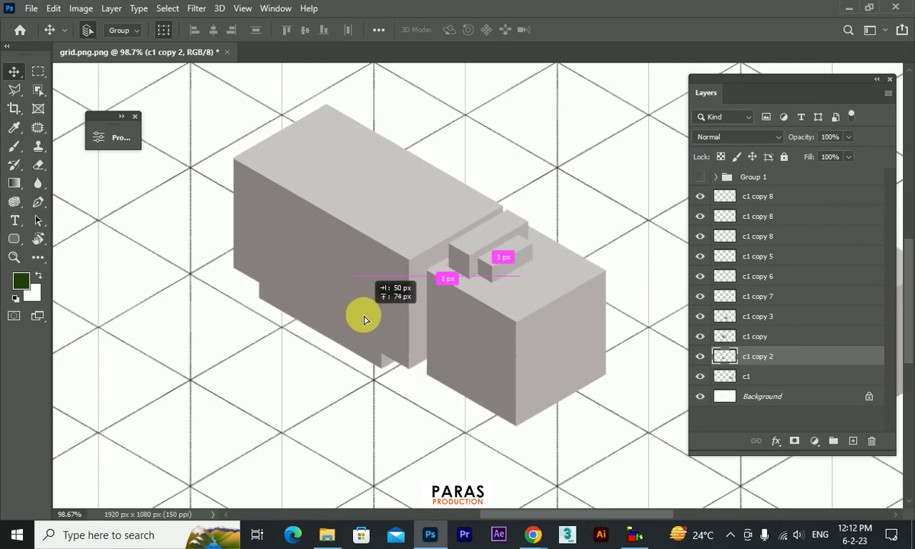
drag(363, 320, 361, 314)
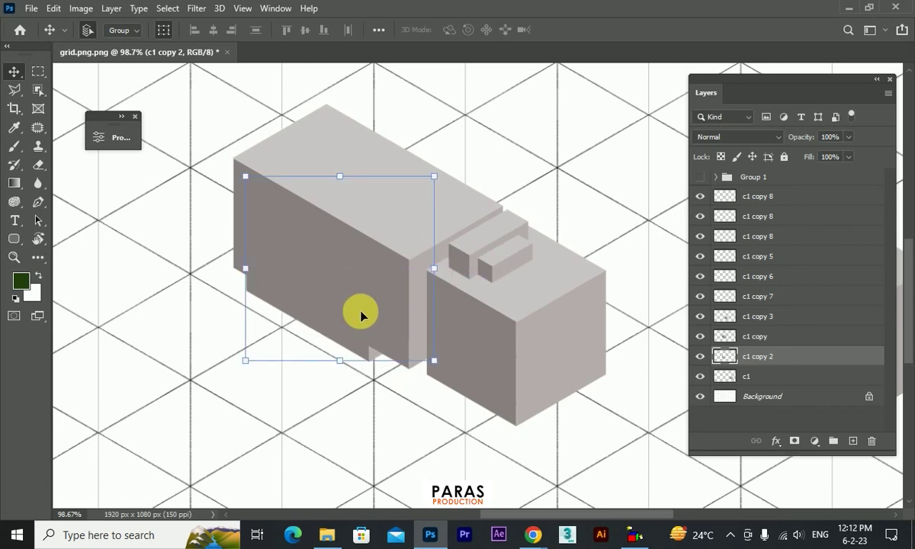
drag(374, 370, 515, 442)
Copy the cab block as c1 copy 9 at about 52%, placed beneath the cab and below c1 copy 3
click(568, 391)
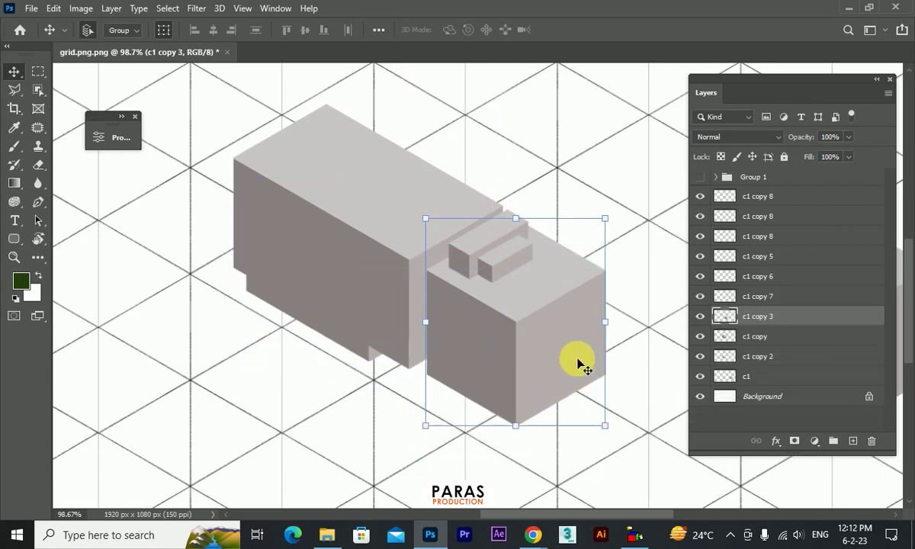
drag(578, 363, 561, 414)
key(ctrl+t)
drag(611, 283, 564, 326)
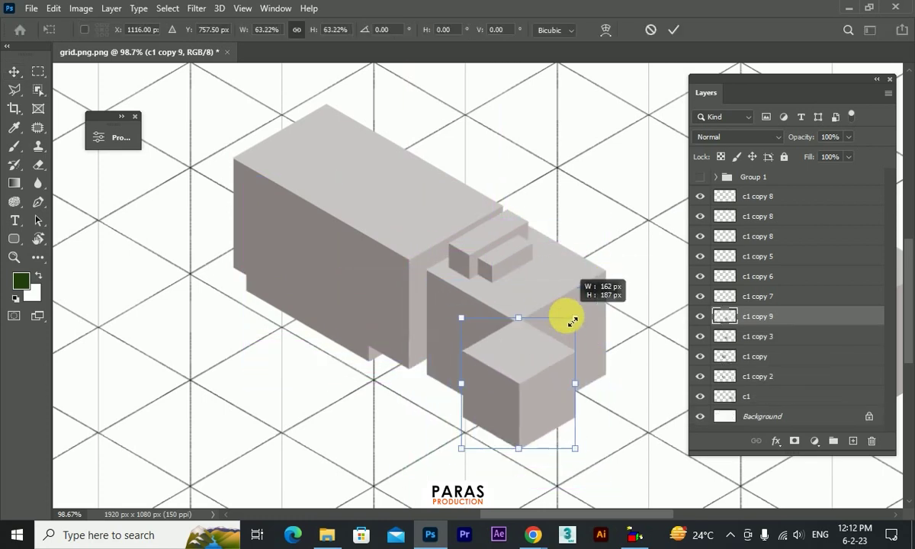
drag(528, 387, 473, 379)
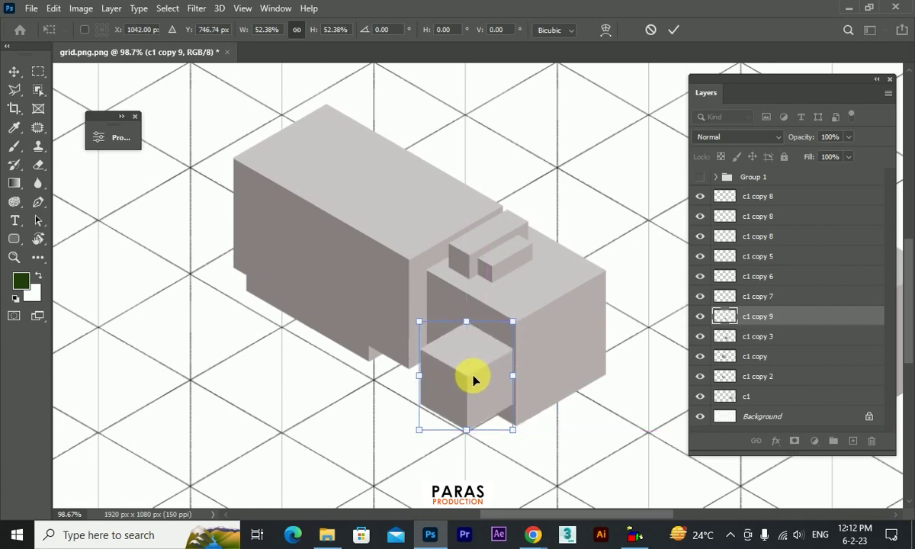
key(Return)
mouse_move(785, 316)
mouse_down()
mouse_move(793, 364)
mouse_move(786, 357)
mouse_up()
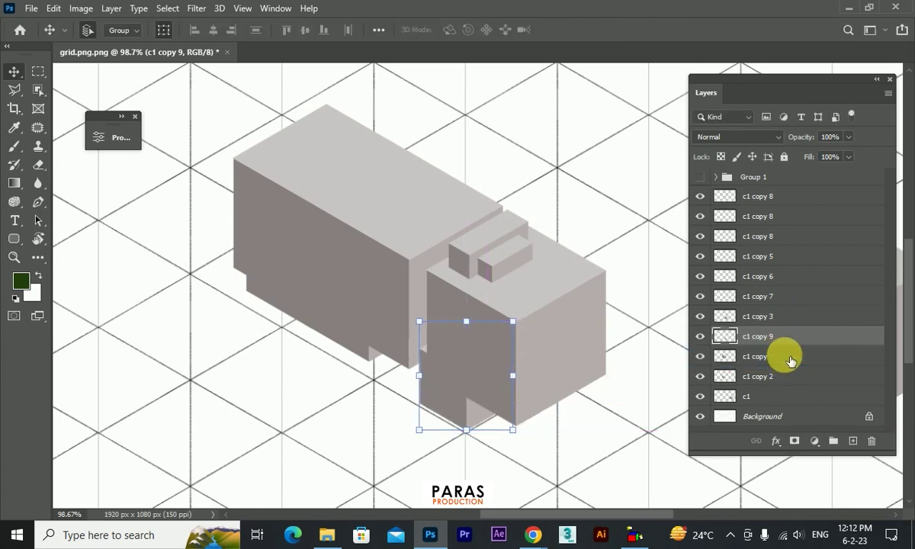
scroll(555, 396, down, 3)
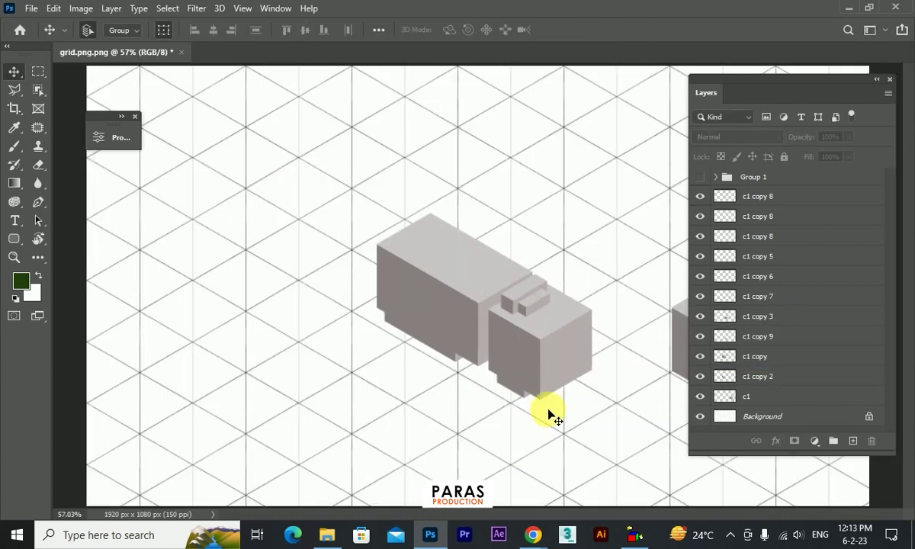
Add a new layer above c1 copy 2 and load the long block's outline as a selection
scroll(549, 415, up, 2)
scroll(531, 359, up, 2)
scroll(561, 343, up, 2)
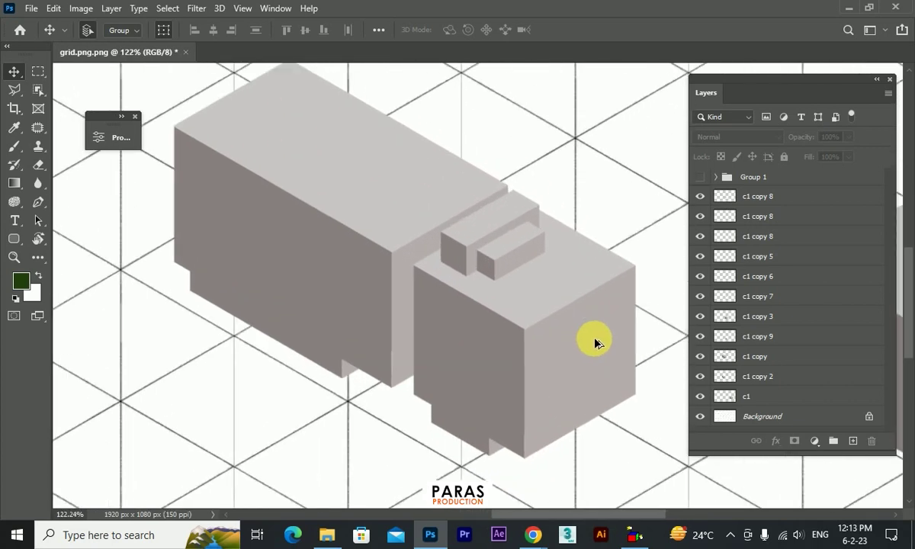
drag(541, 377, 506, 357)
click(202, 299)
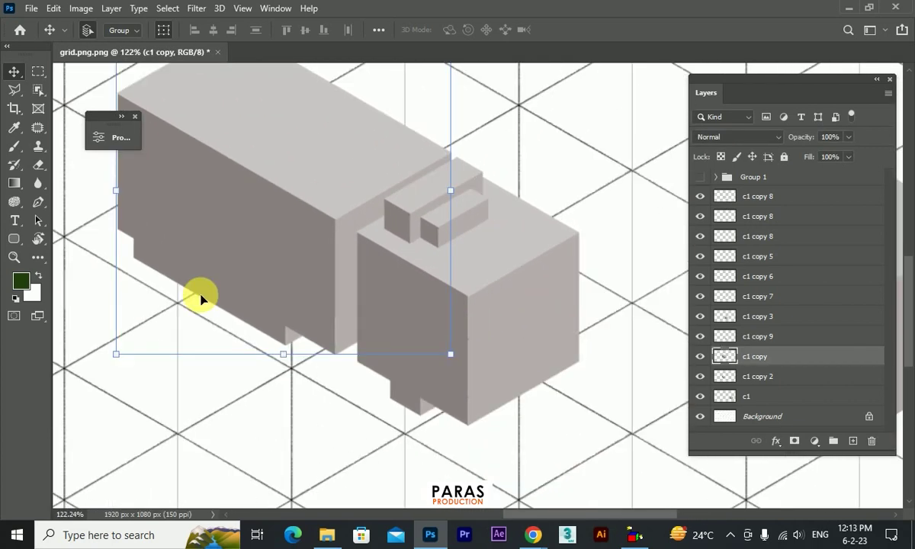
click(260, 326)
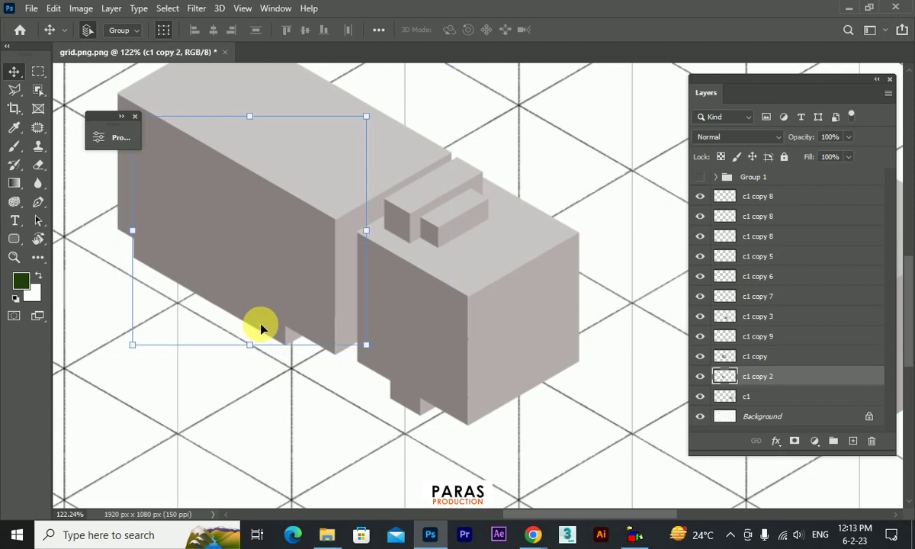
click(700, 376)
click(854, 440)
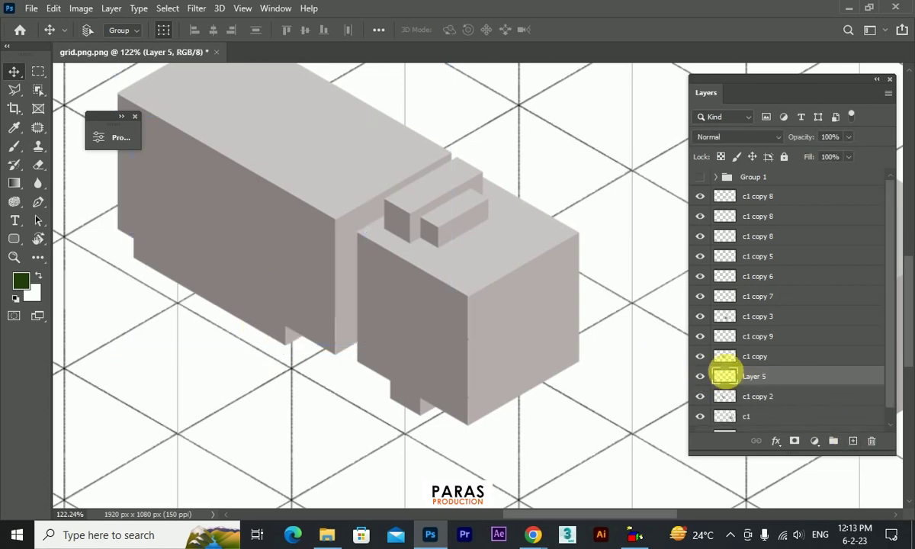
click(381, 259)
ctrl+click(724, 358)
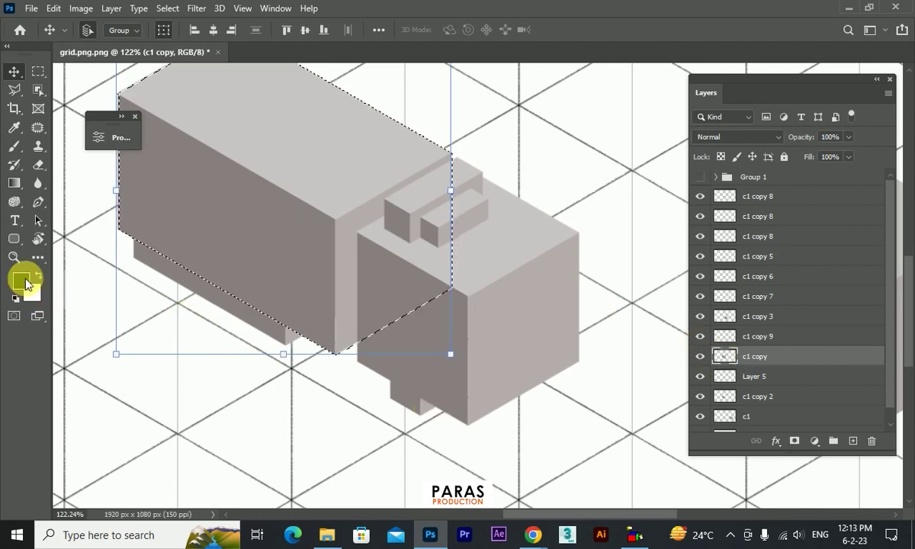
Pick dark grey #363736, nudge Layer 5 down, and clip it to c1 copy 2
click(21, 281)
click(562, 306)
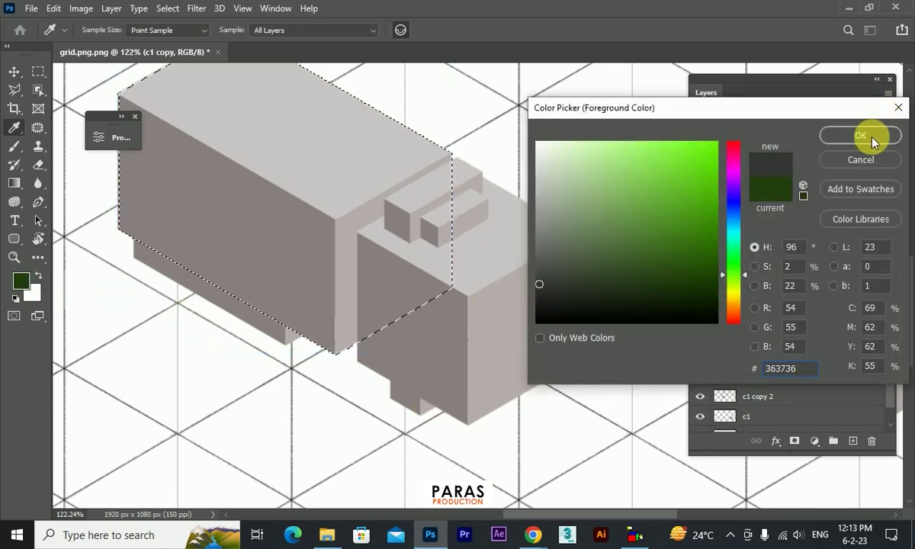
click(860, 135)
key(v)
click(763, 377)
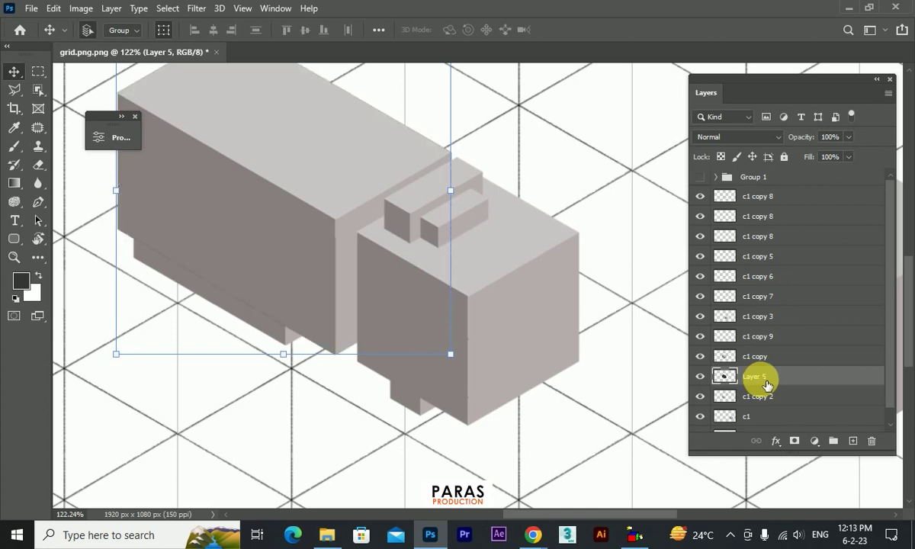
key(Down)
key(Down)
key(Down)
key(Down)
key(Down)
key(Down)
key(Down)
key(Down)
key(Down)
key(Down)
key(Down)
key(Down)
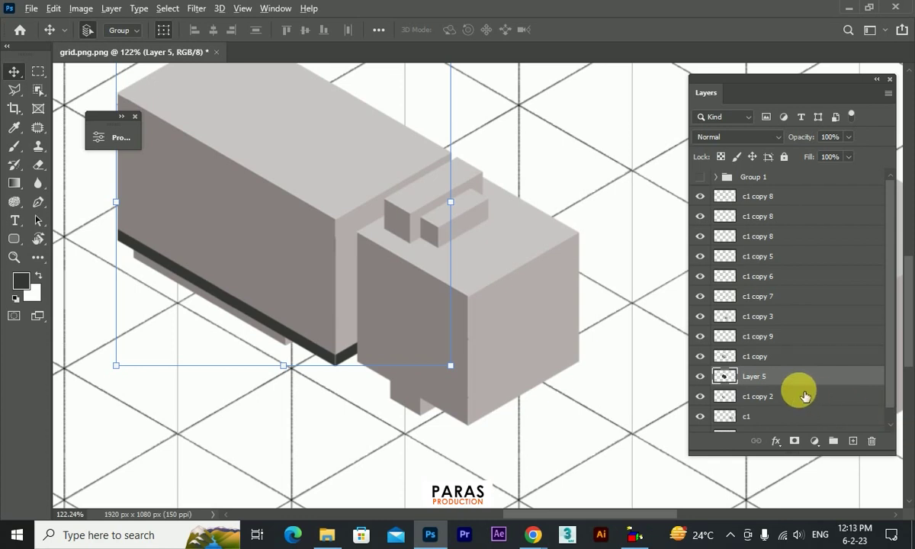
alt+click(800, 391)
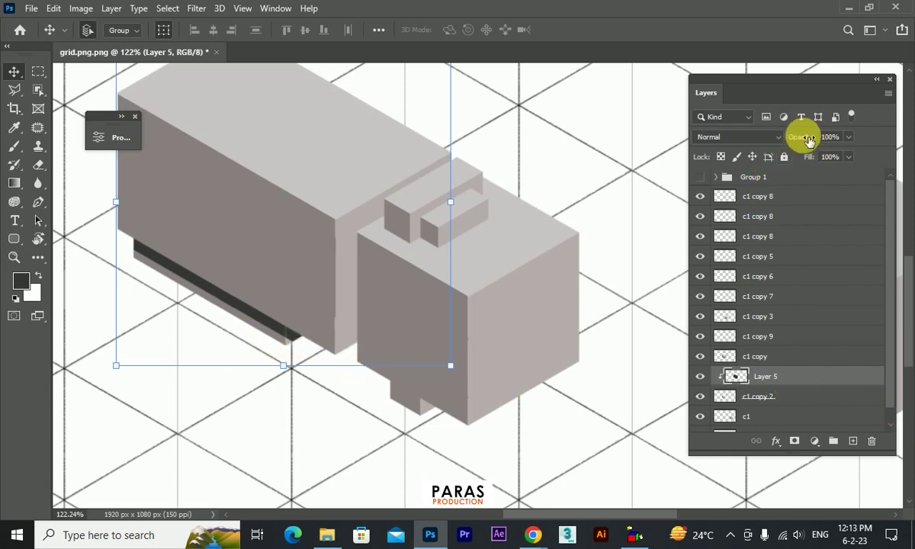
Blend the dark shade with Multiply at 73% opacity and add a Layer 6 above c1 copy
click(732, 137)
click(720, 192)
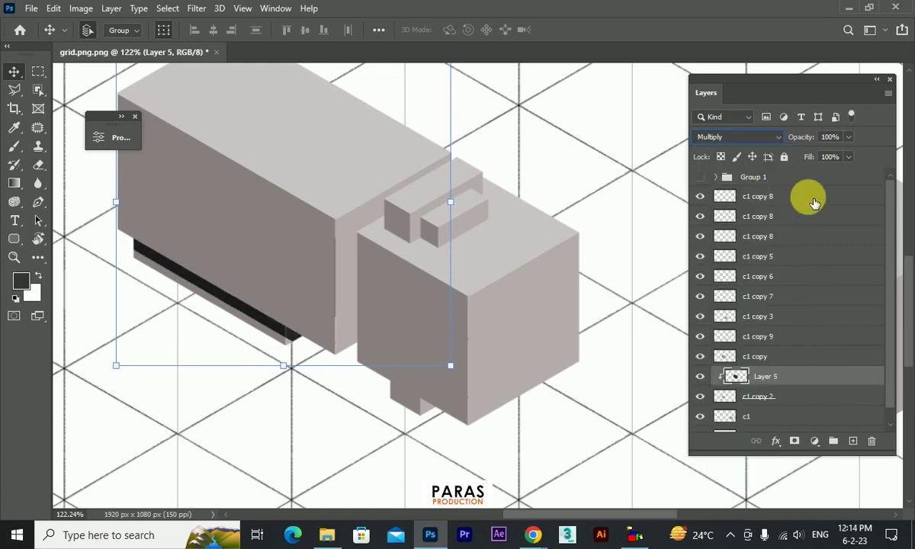
drag(785, 146, 781, 147)
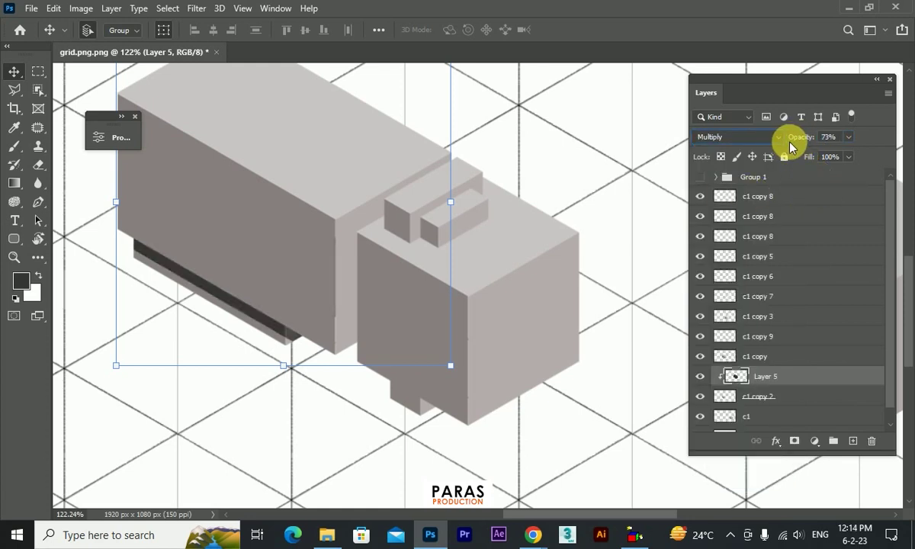
key(ctrl+0)
click(762, 356)
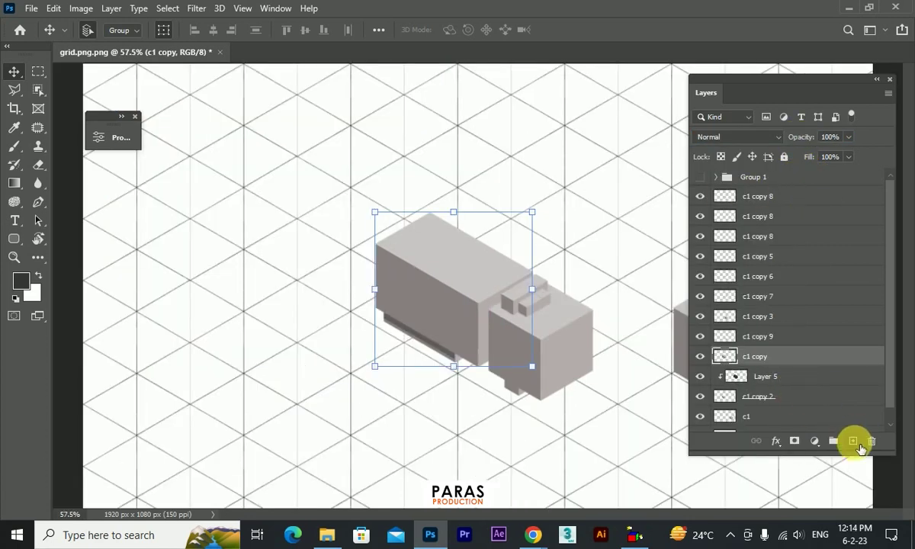
click(855, 442)
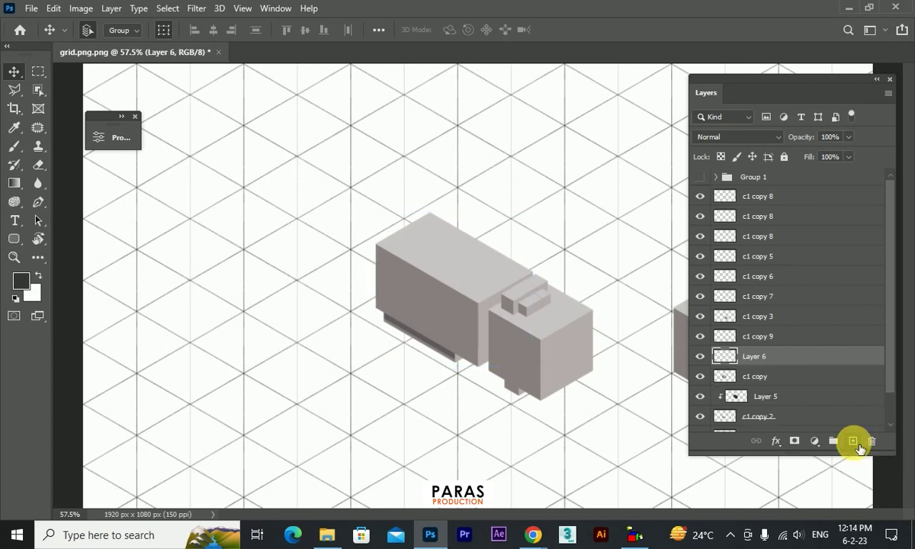
Fill Layer 6 with light cyan in Soft Light mode to tint the cargo body
click(20, 280)
click(733, 226)
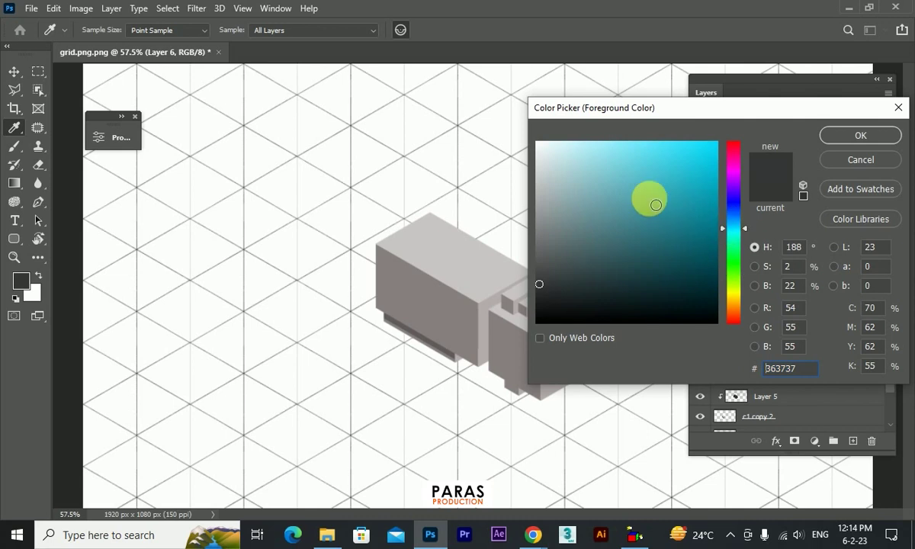
click(622, 180)
click(846, 135)
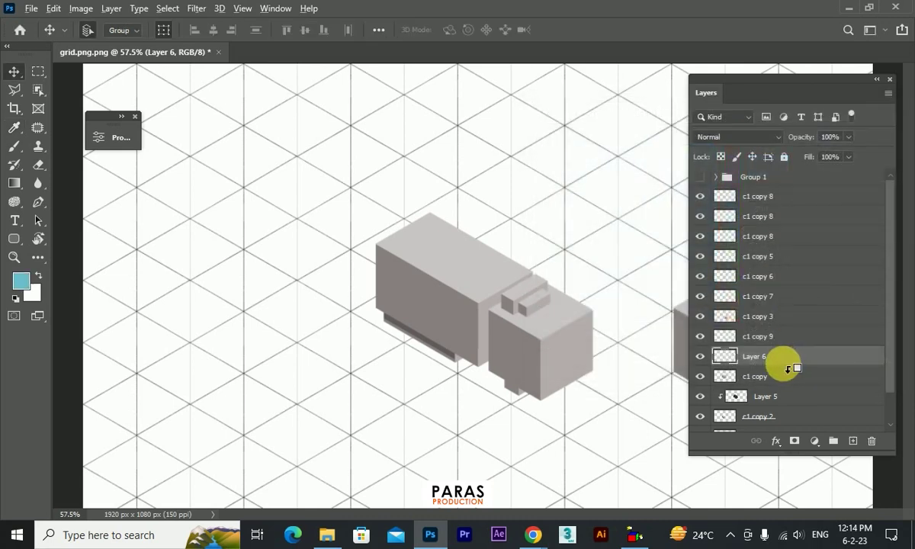
key(alt+BackSpace)
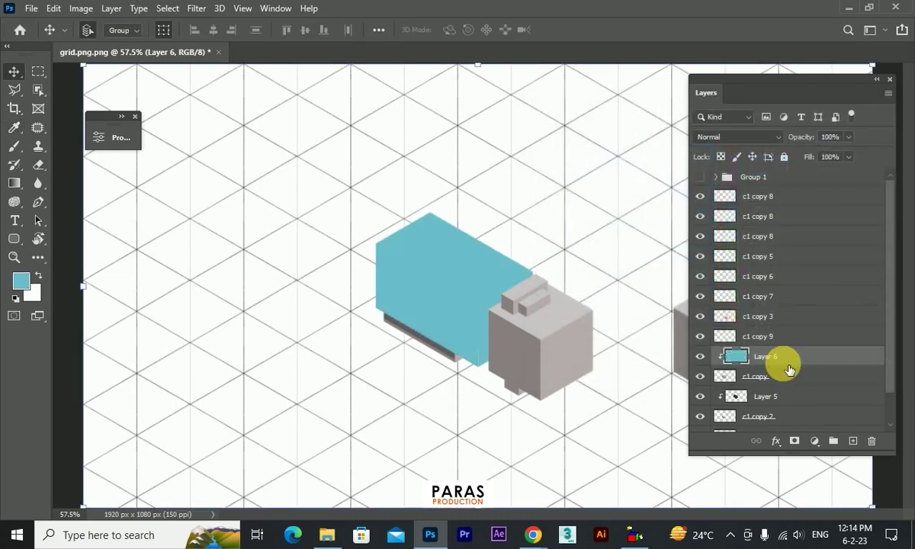
click(738, 137)
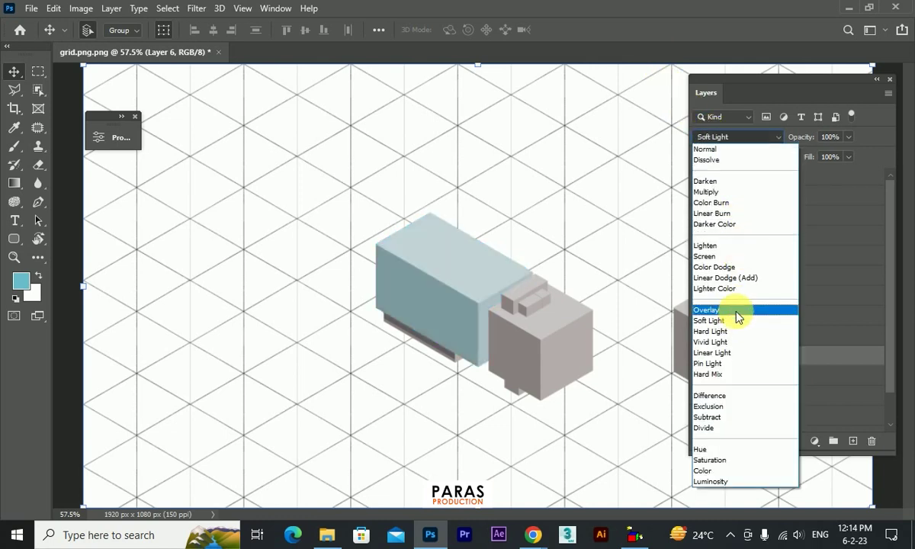
click(739, 317)
click(531, 215)
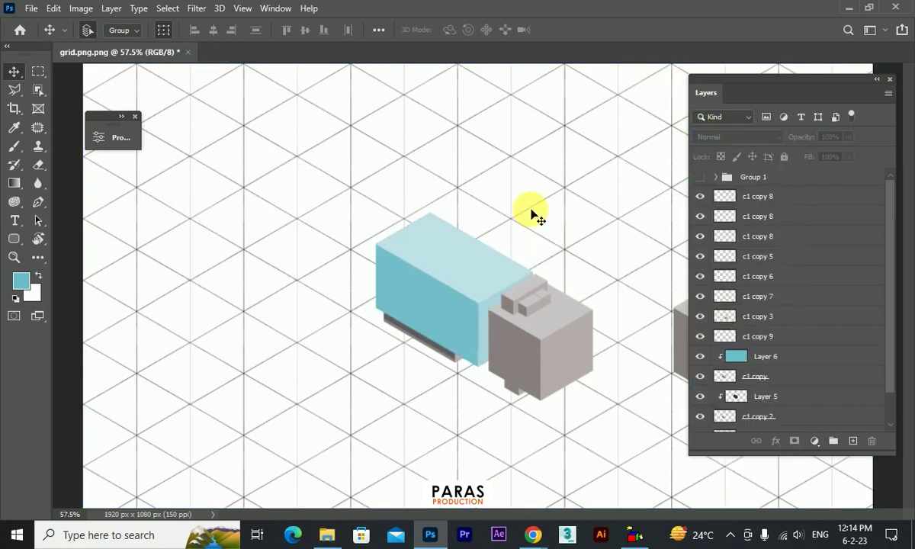
Add a new Layer 7 above c1 copy 3 and clip it to the cab
scroll(532, 214, up, 5)
click(757, 317)
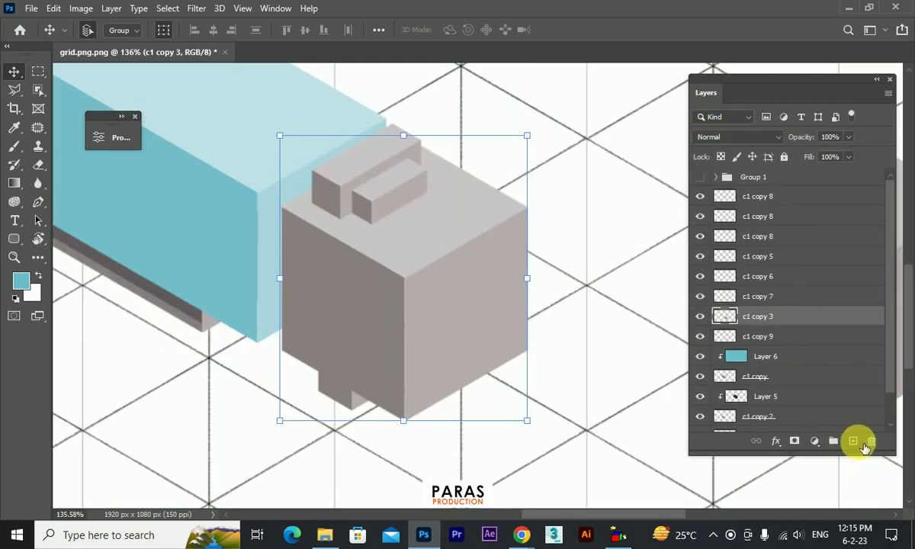
click(852, 441)
alt+click(792, 331)
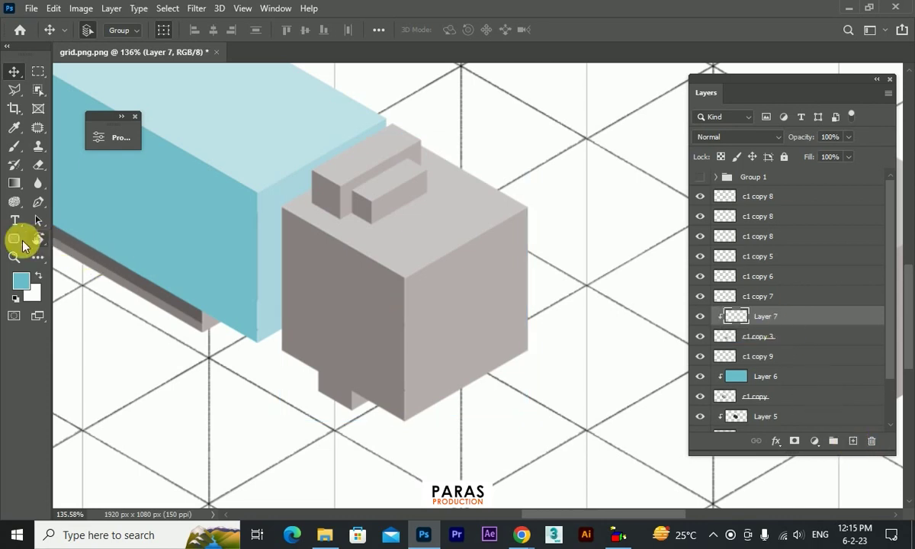
Fill Layer 7 with red in Overlay mode so the cab keeps its shaded faces
click(22, 282)
key(Return)
key(alt+BackSpace)
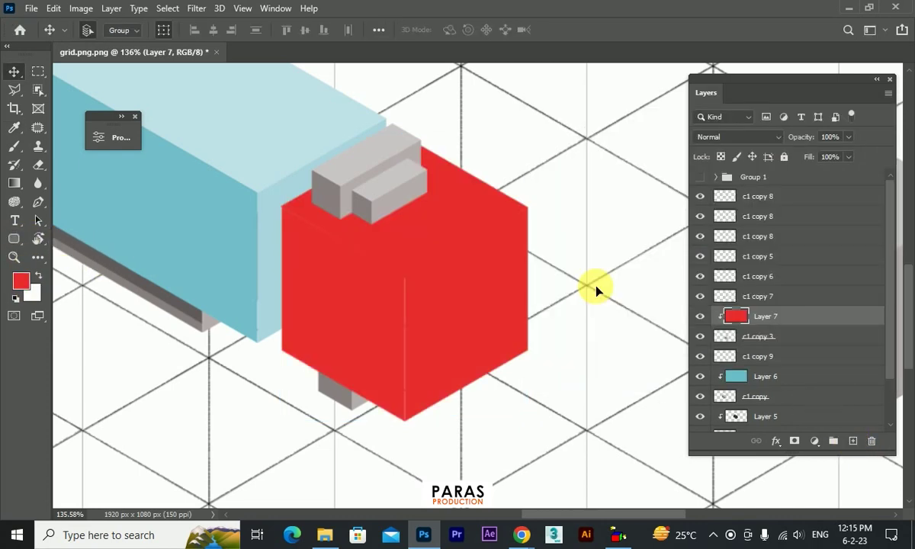
click(751, 137)
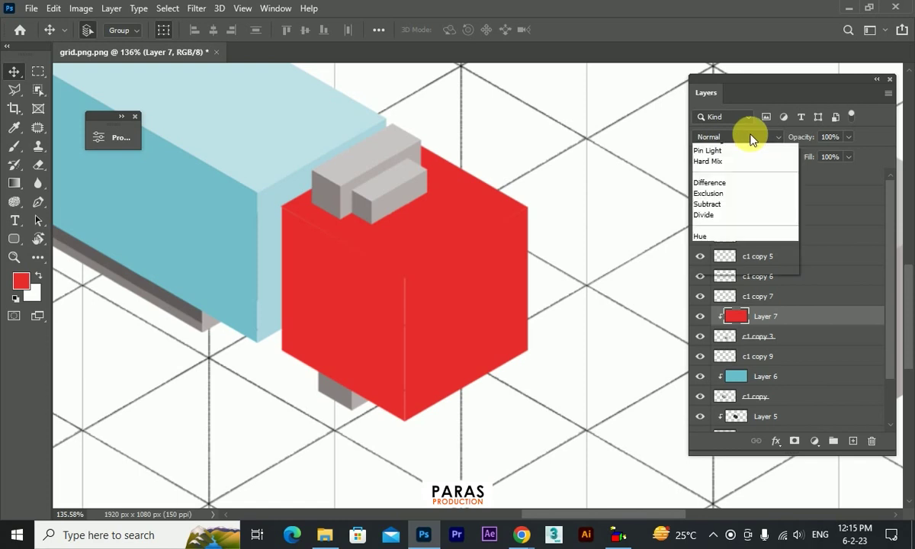
click(714, 309)
Merge the large roof block's layers (c1 copy 5–7) into c1 copy 5
scroll(357, 271, down, 1)
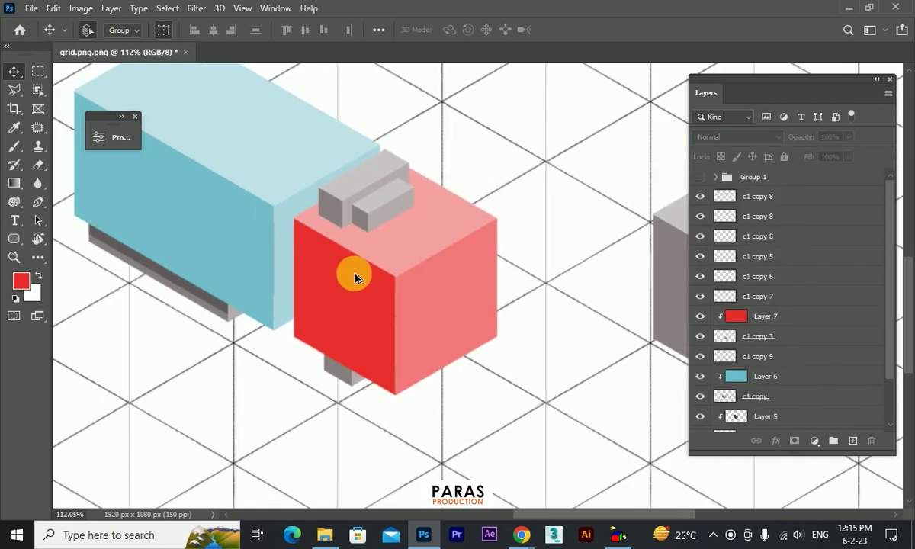
scroll(354, 276, down, 1)
scroll(358, 204, up, 3)
click(359, 197)
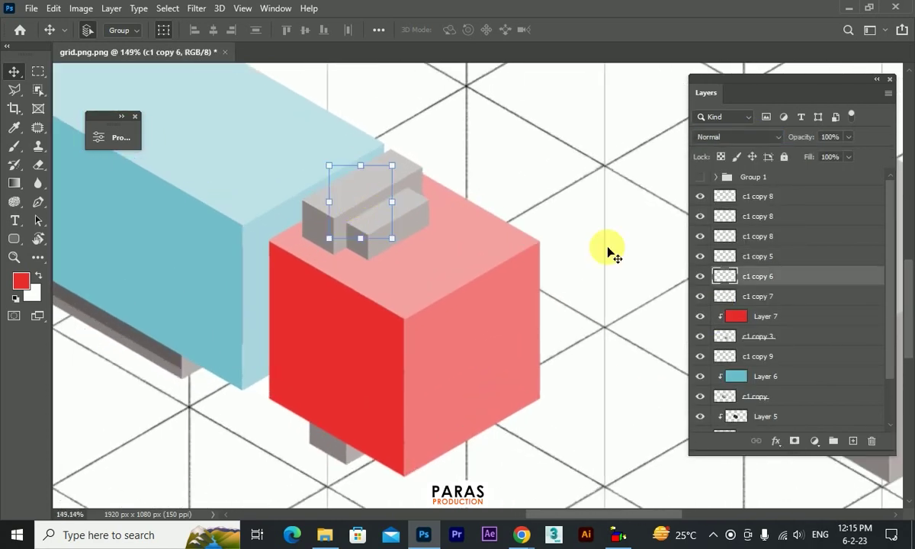
click(766, 259)
click(767, 238)
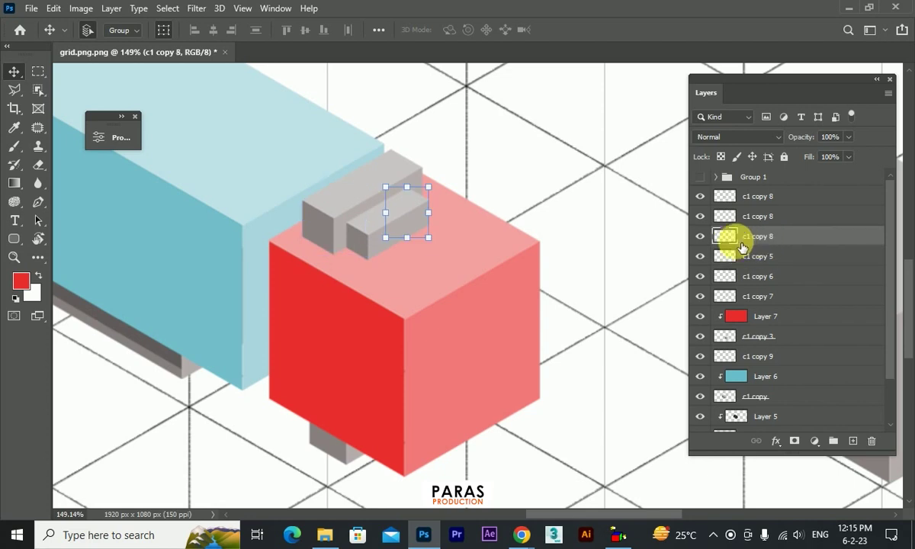
key(ctrl+e)
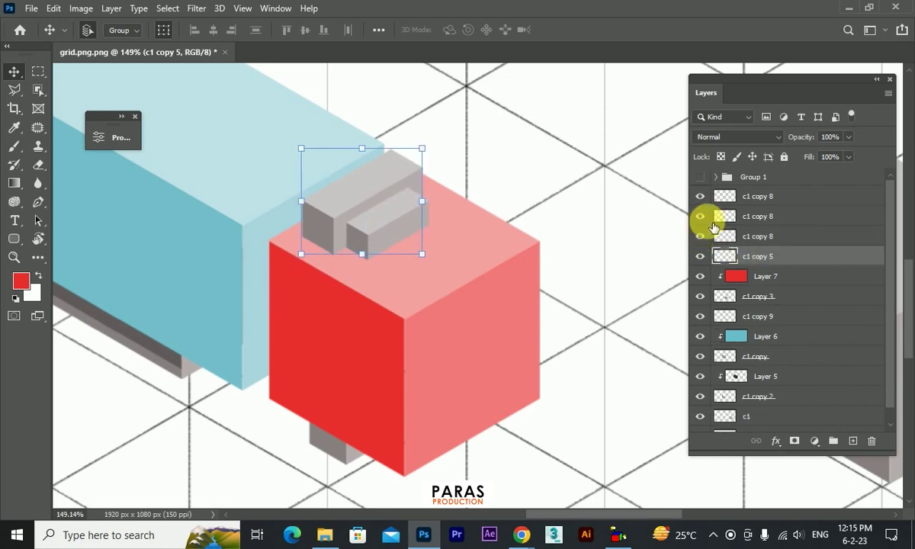
Merge the three c1 copy 8 layers and toggle the merged small block's visibility
click(789, 236)
shift+click(786, 200)
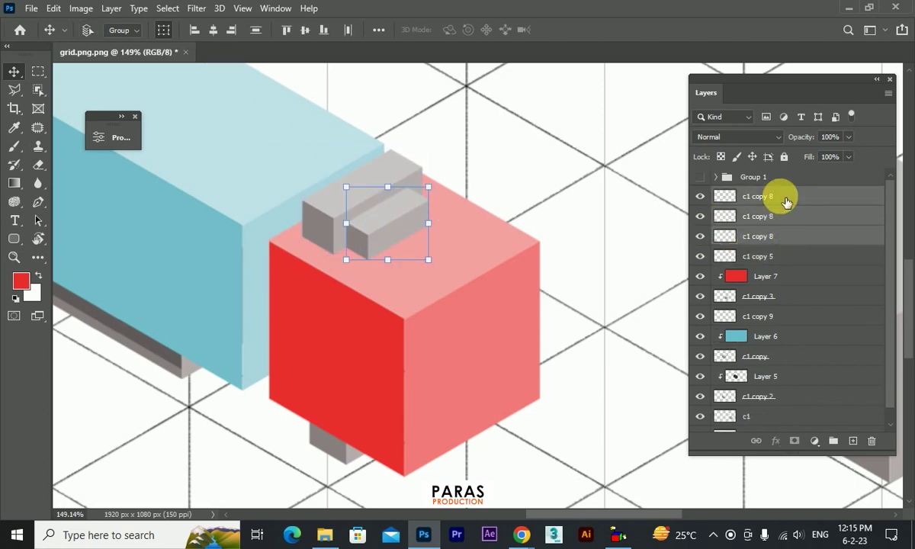
key(ctrl+e)
click(700, 196)
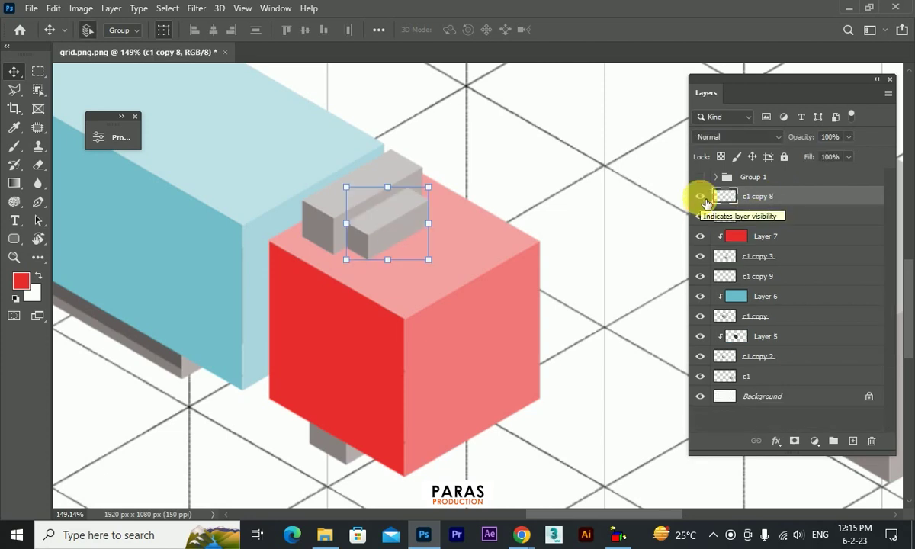
scroll(300, 286, down, 1)
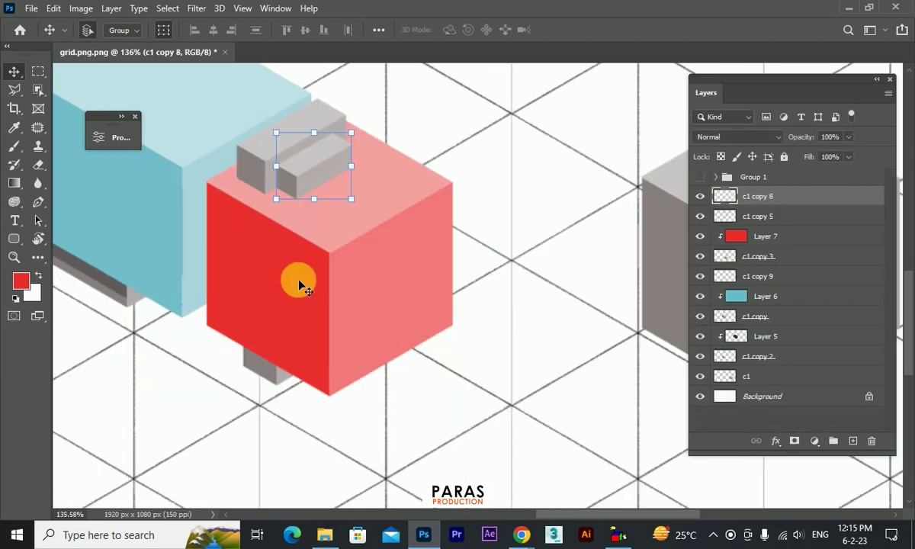
click(13, 89)
Outline a polygonal band across the middle of the red cab
right_click(15, 88)
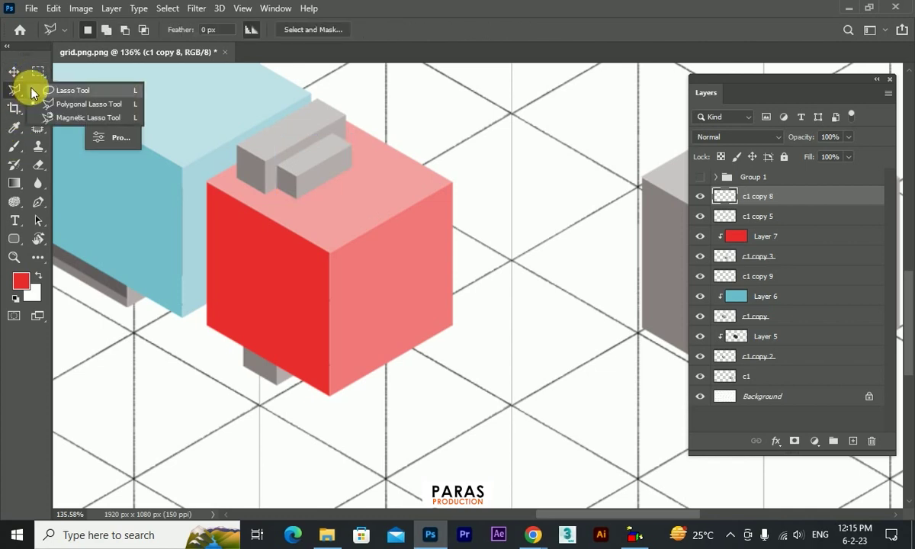
click(69, 103)
click(235, 249)
click(329, 296)
click(453, 229)
click(453, 295)
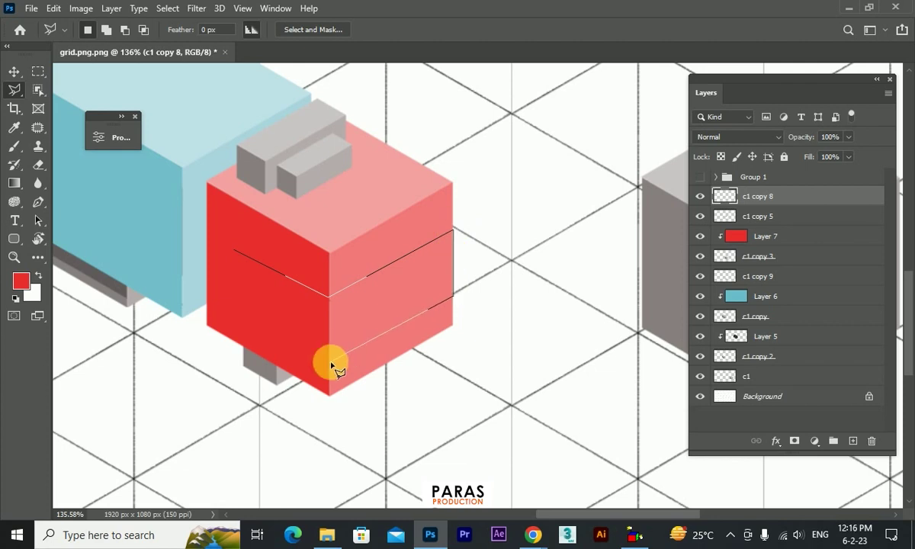
click(329, 366)
click(198, 297)
Fill the band with dark red on a new Layer 8 clipped above the red layer
click(198, 232)
click(235, 250)
click(21, 282)
click(693, 235)
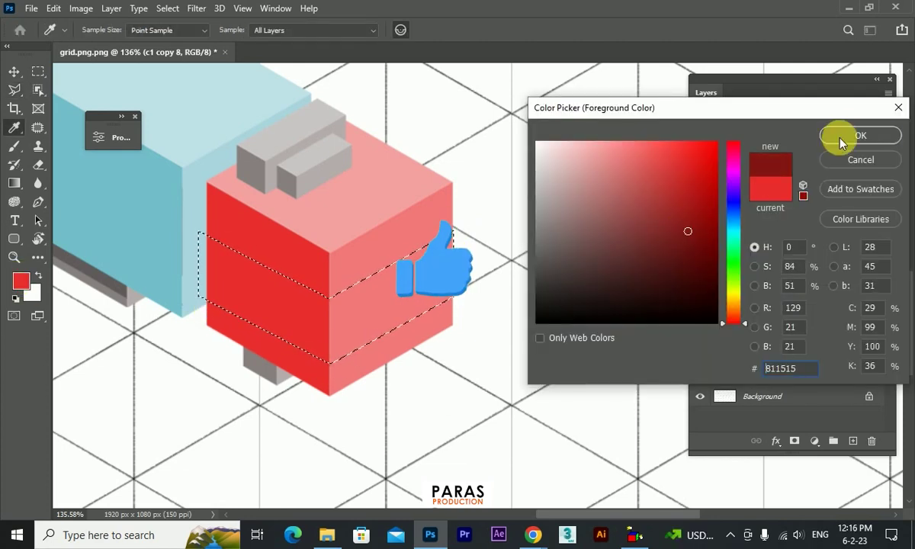
click(838, 137)
click(781, 238)
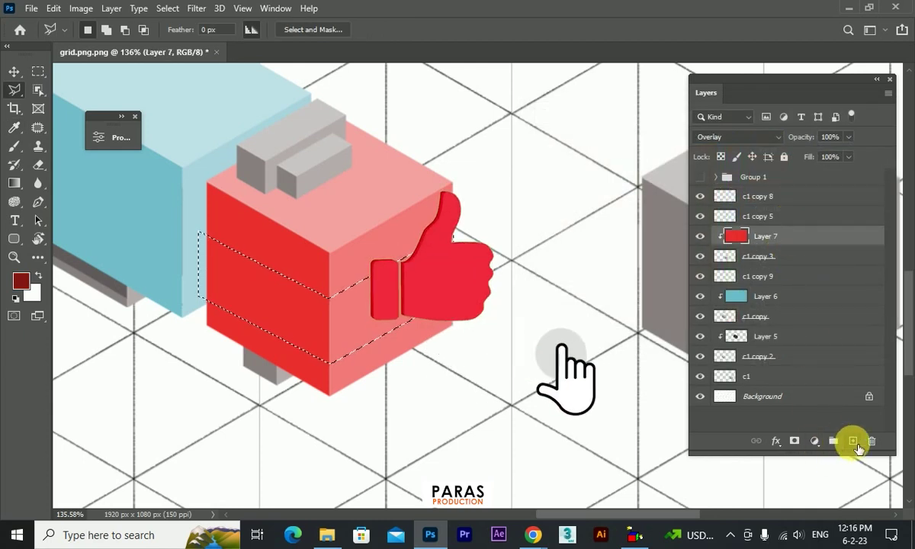
click(852, 441)
alt+click(790, 246)
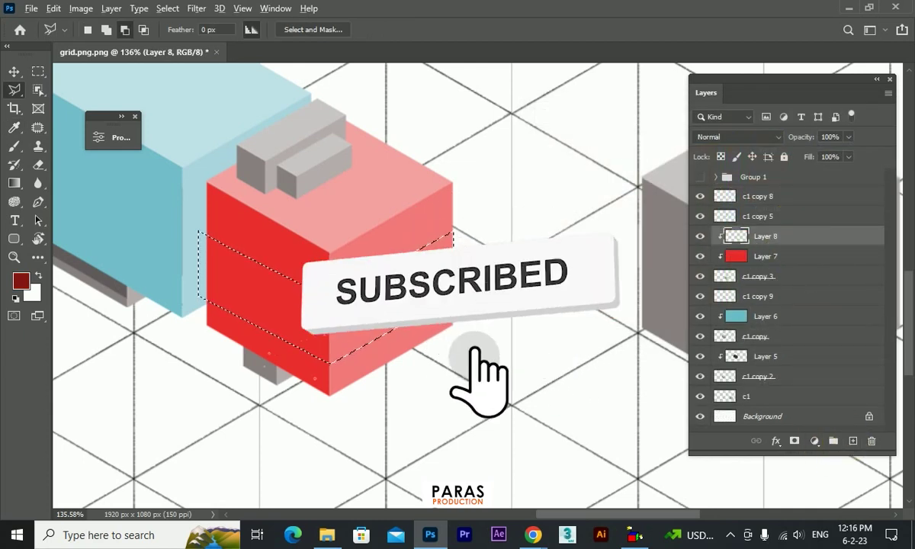
key(alt+BackSpace)
key(ctrl+d)
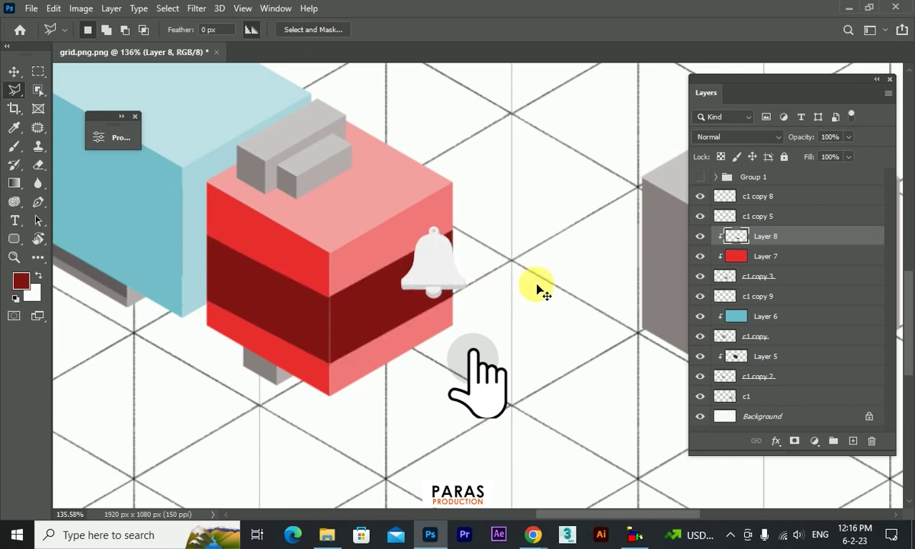
After trying Overlay, set the band layer to Multiply at about 47% opacity
scroll(363, 225, down, 5)
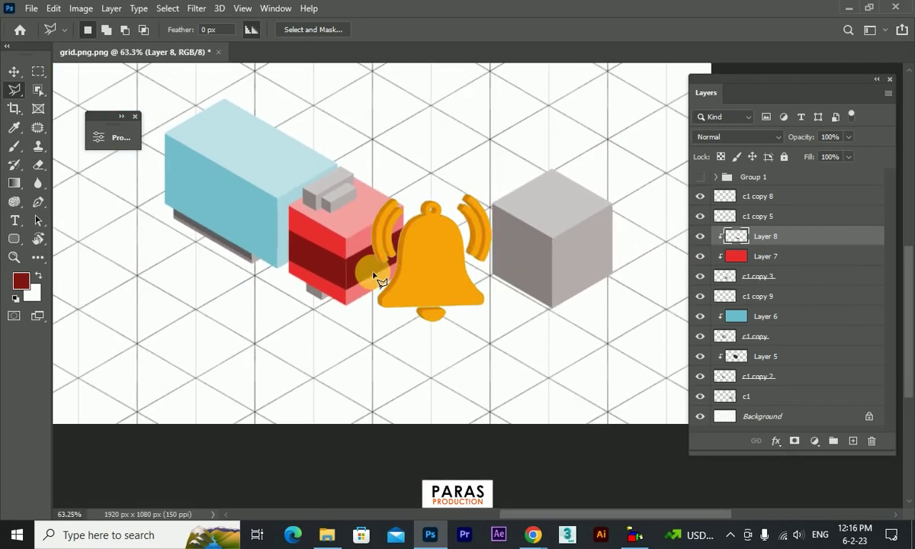
scroll(358, 284, up, 3)
scroll(361, 283, up, 2)
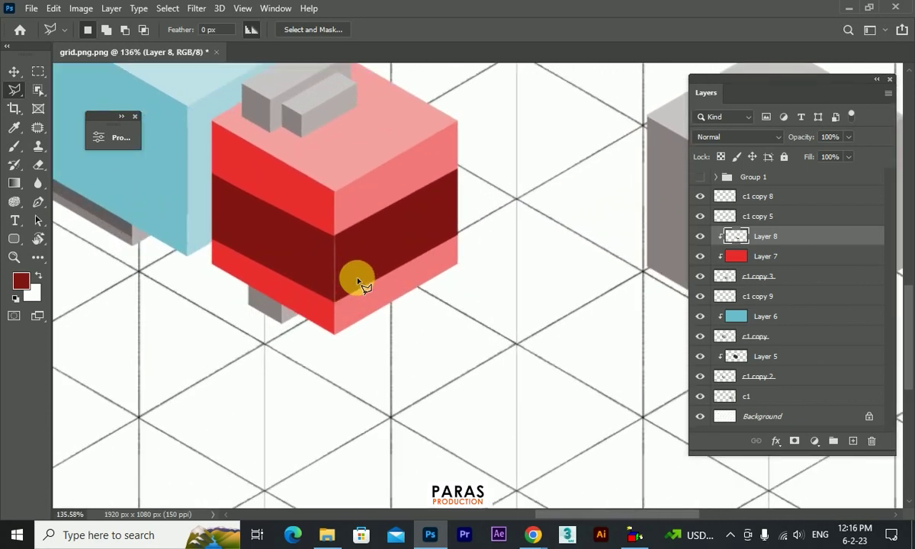
click(744, 136)
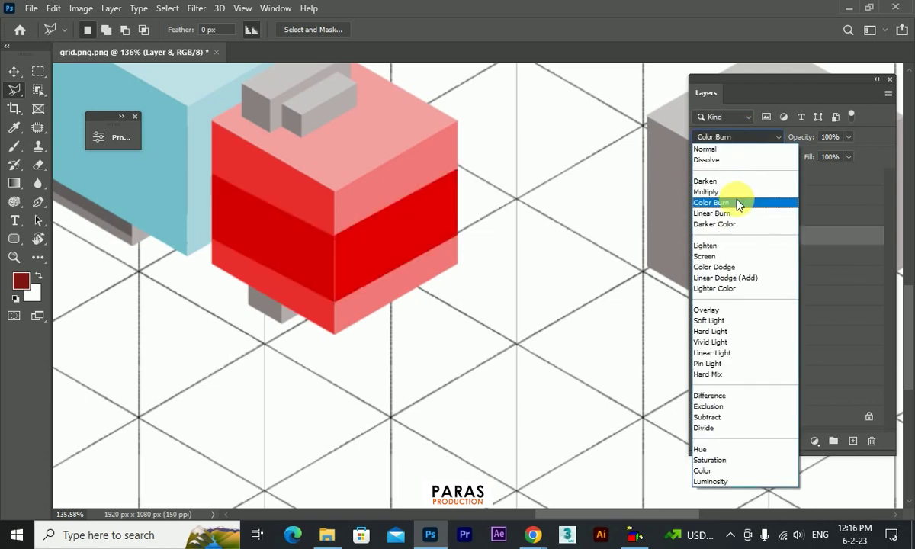
click(728, 311)
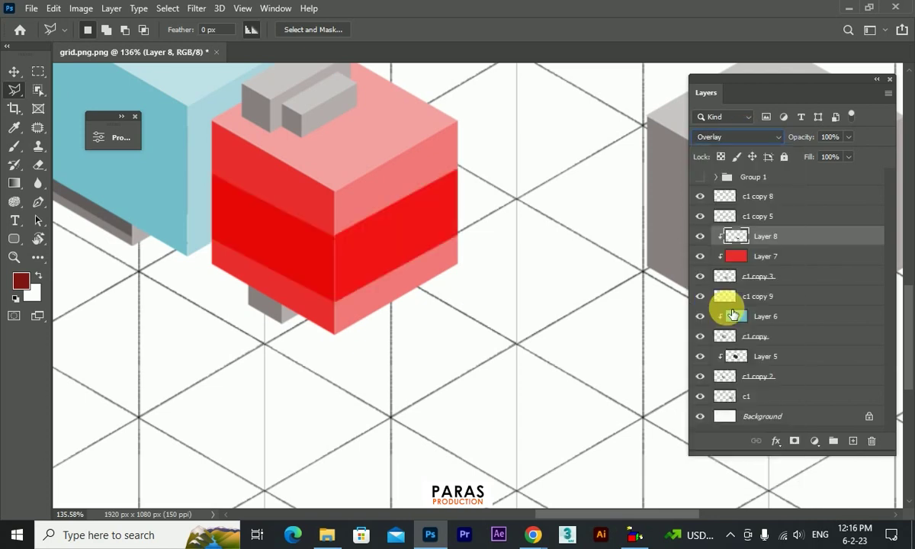
click(731, 136)
click(729, 193)
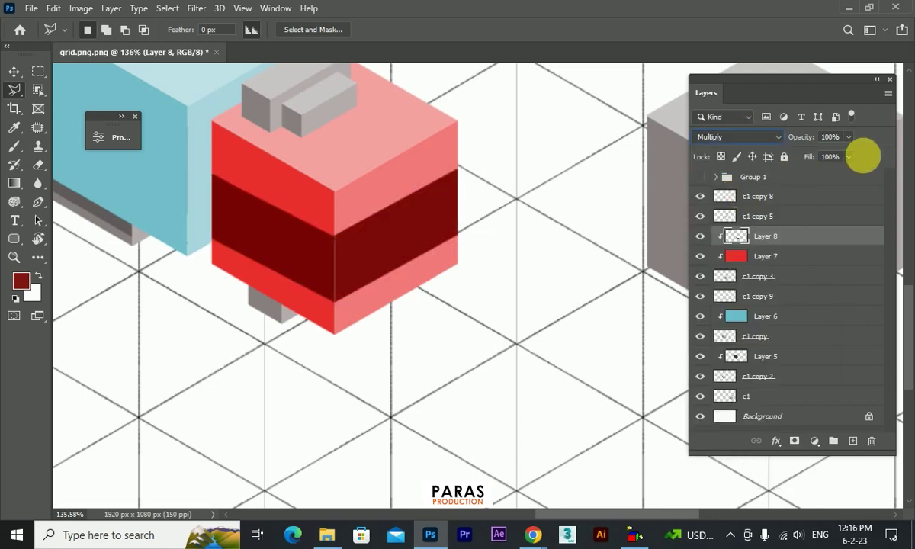
drag(829, 156, 811, 154)
click(14, 71)
scroll(481, 240, down, 2)
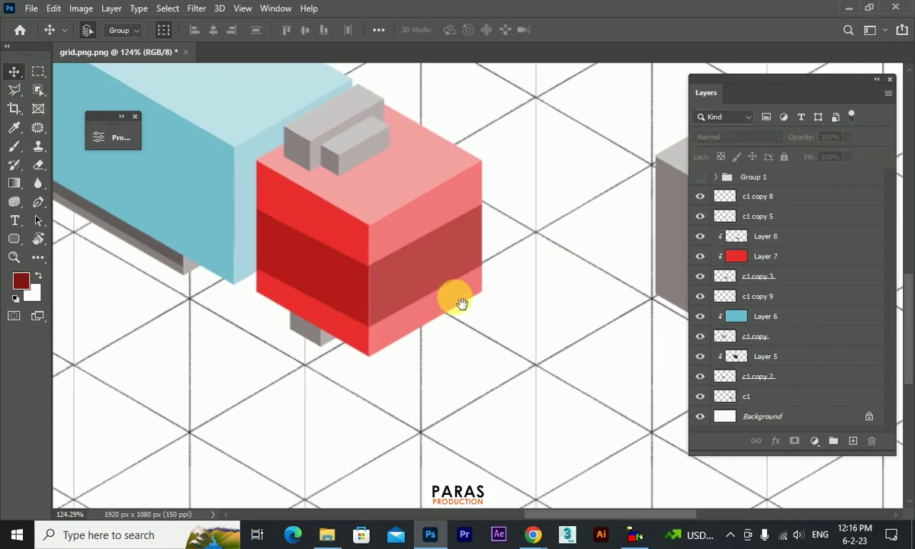
On a new Layer 9, fill a square selection right of the cab with black
click(755, 196)
click(853, 441)
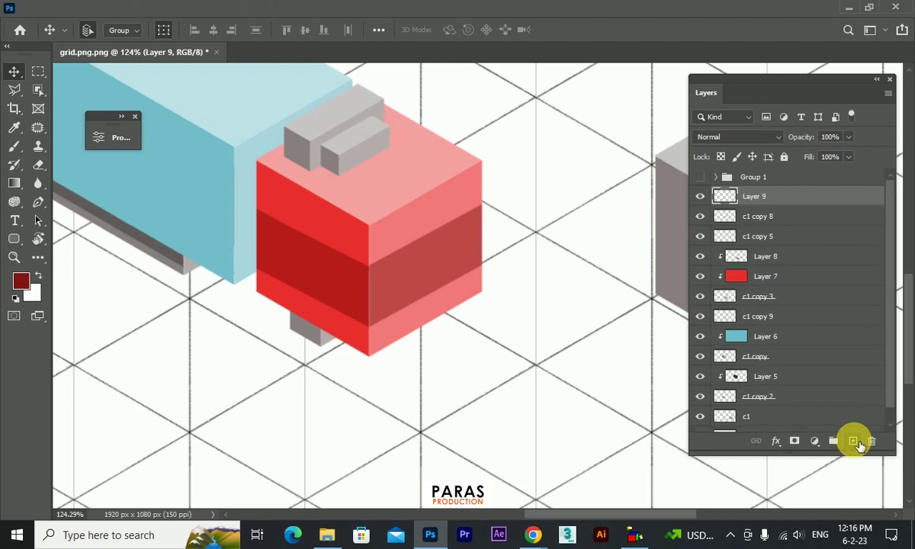
click(38, 71)
drag(501, 216, 589, 313)
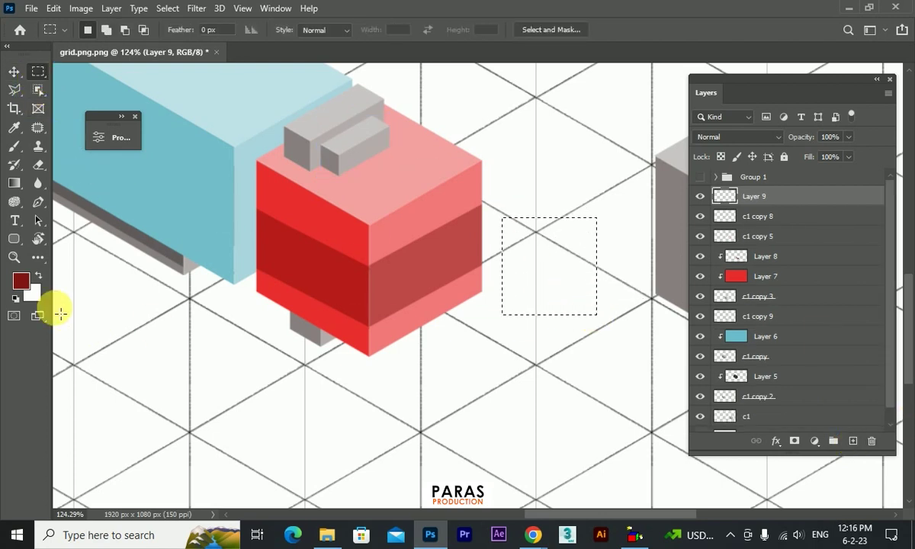
click(21, 281)
drag(572, 257, 492, 329)
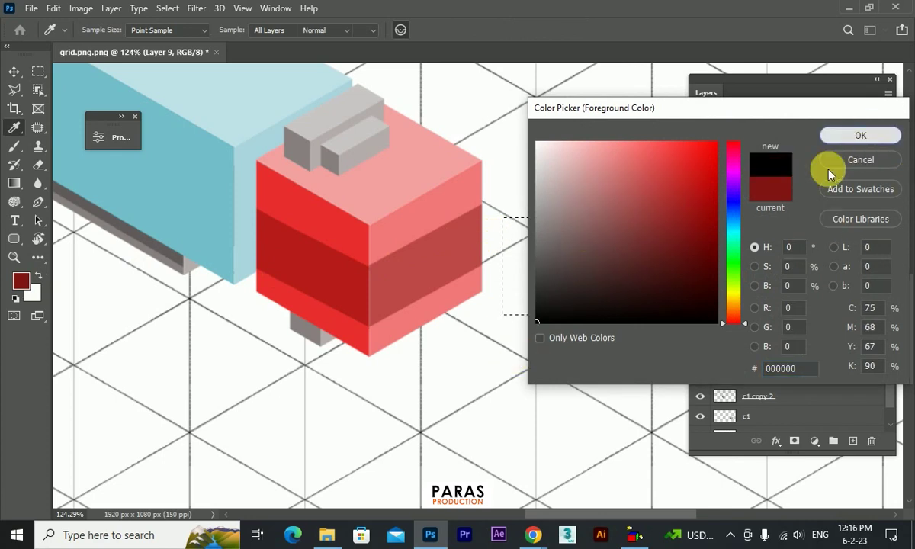
click(857, 136)
key(alt+BackSpace)
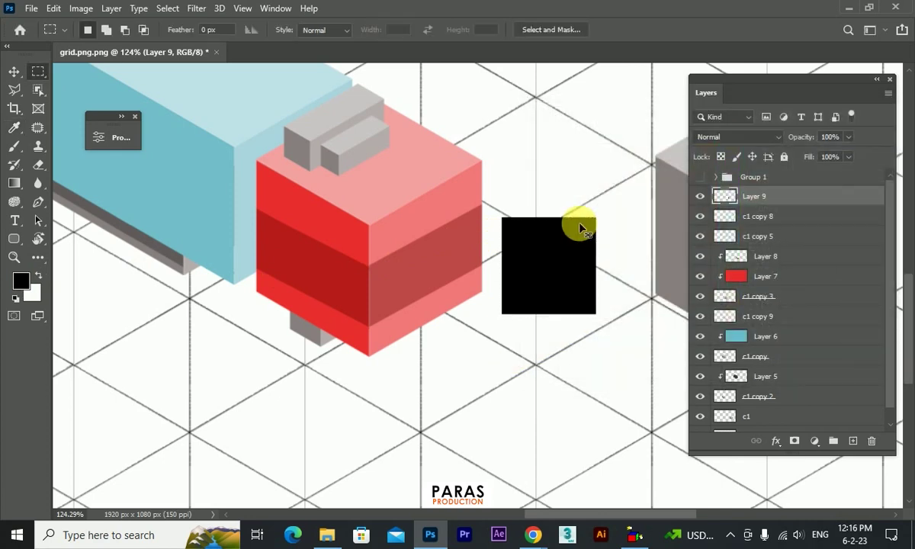
click(12, 72)
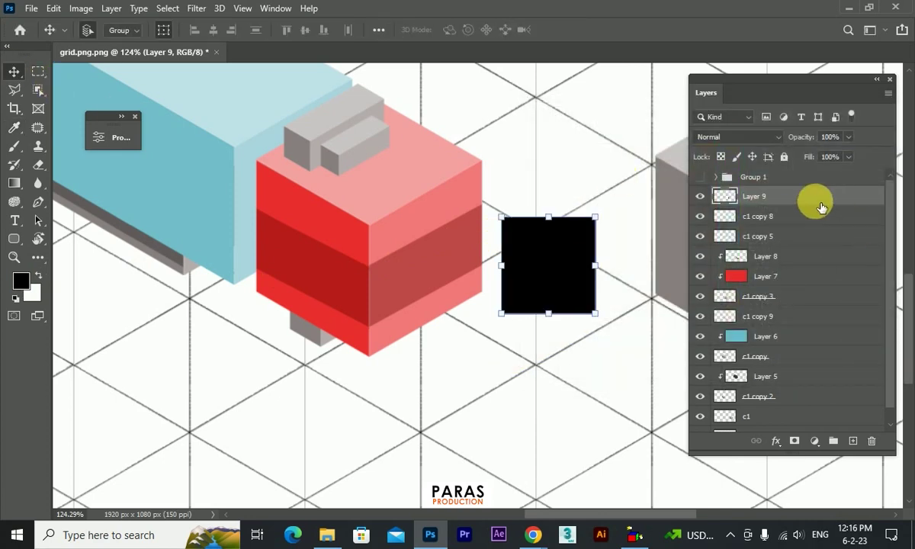
Duplicate the black square, shrink the copy inside it, and fill it with bright blue
key(ctrl+j)
mouse_move(603, 219)
mouse_down()
mouse_move(592, 214)
mouse_move(583, 232)
mouse_up()
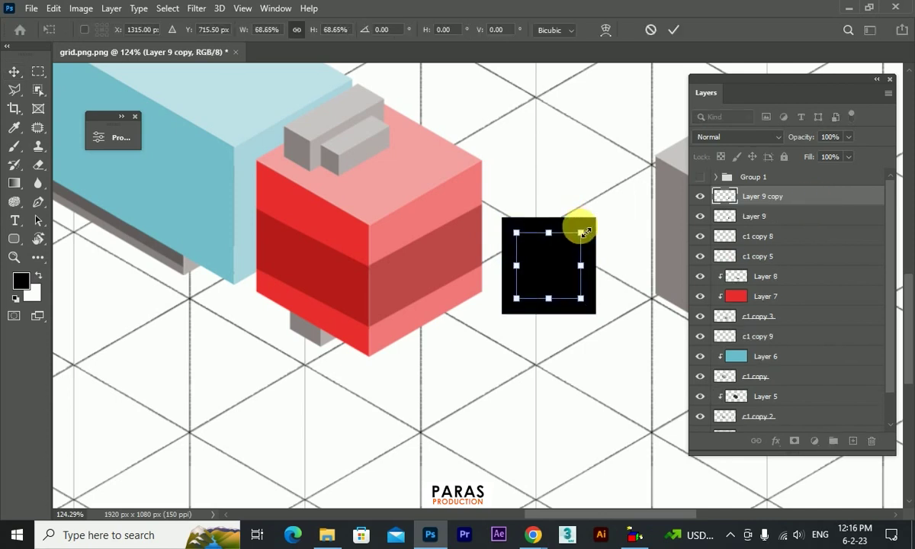
key(Return)
ctrl+click(725, 196)
click(20, 282)
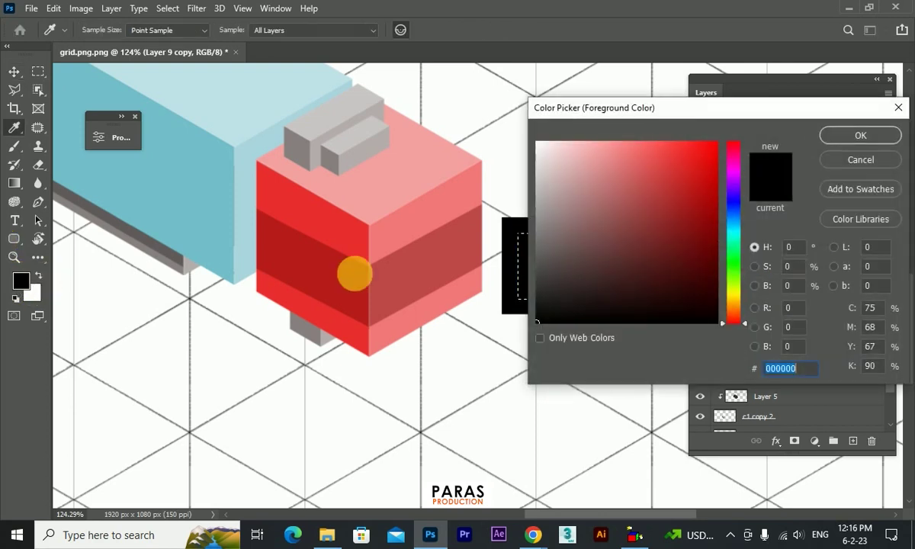
click(706, 149)
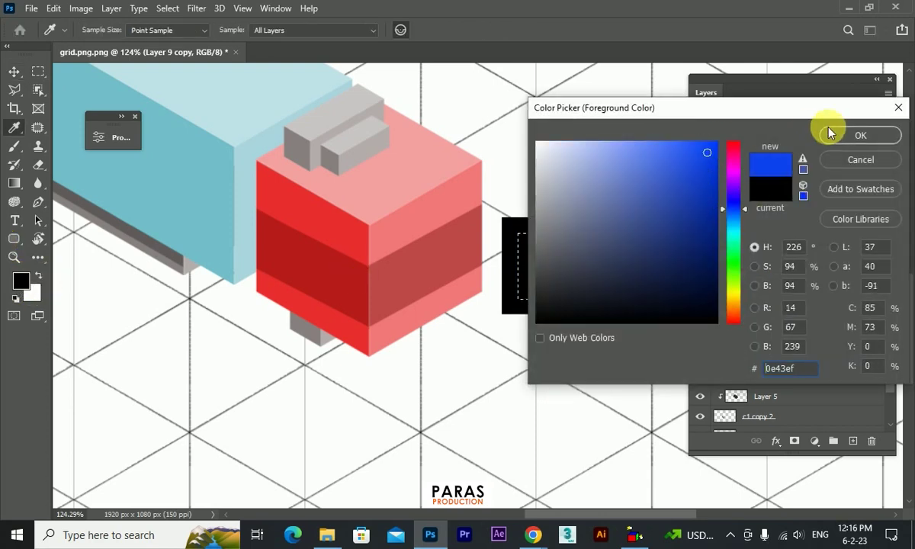
click(860, 135)
key(alt+BackSpace)
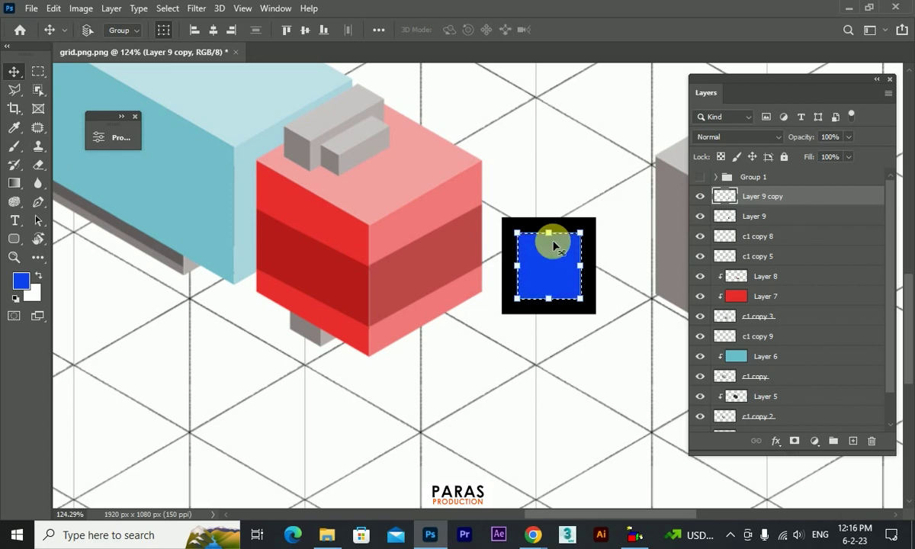
Merge the two square layers into Layer 9 copy and drag it onto the cab's front face
shift+click(779, 216)
key(ctrl+e)
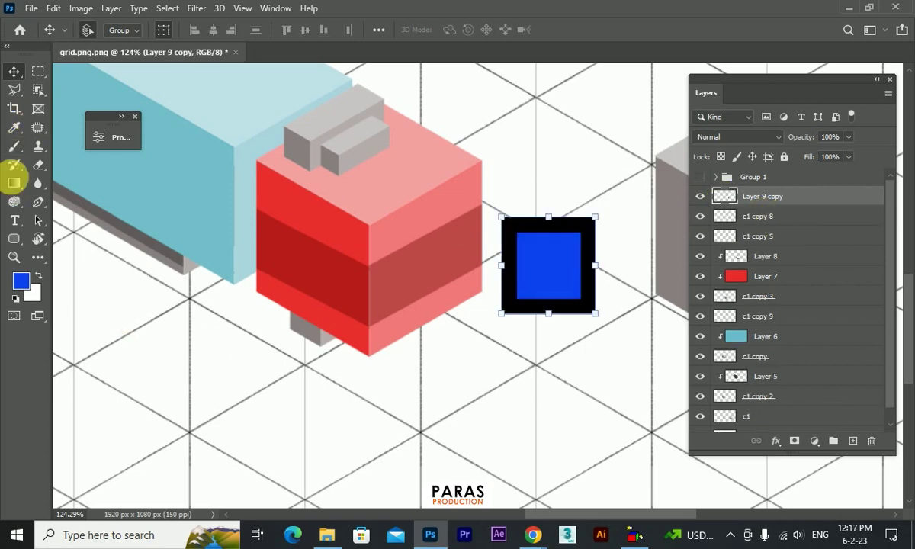
drag(568, 297, 328, 350)
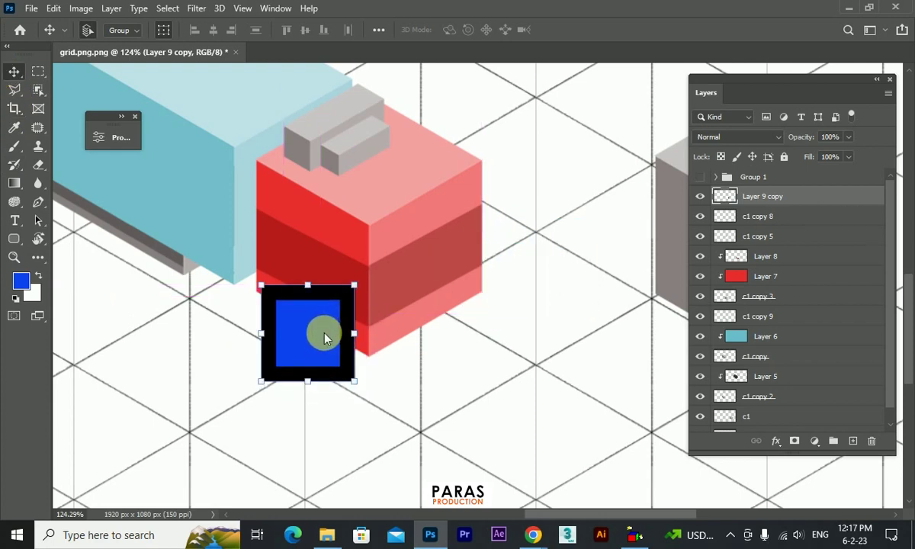
Set the blue square to 74% opacity and scale it down to about a third
scroll(328, 351, up, 3)
key(Return)
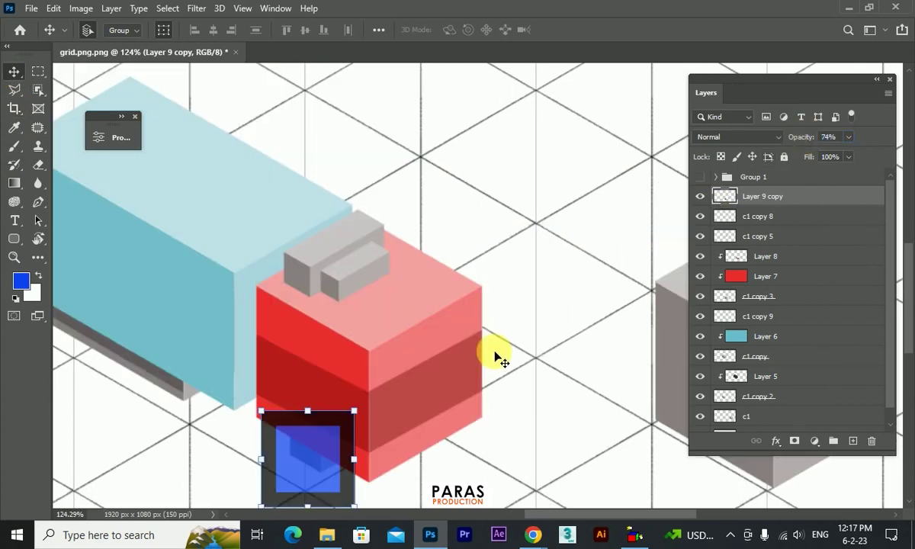
scroll(327, 454, up, 2)
scroll(403, 235, up, 2)
drag(437, 210, 387, 276)
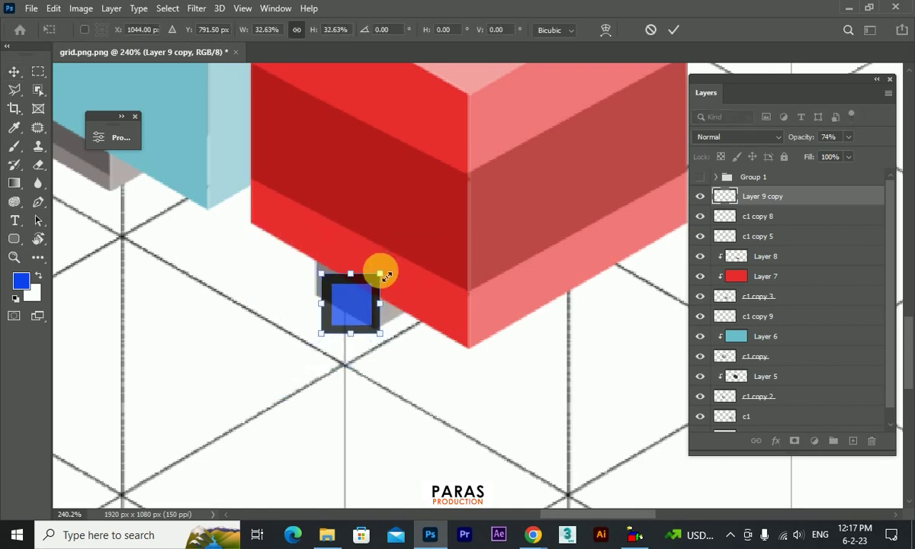
Distort the square into a slanted isometric wheel under the cab, then drag a copy toward the cargo body
right_click(361, 285)
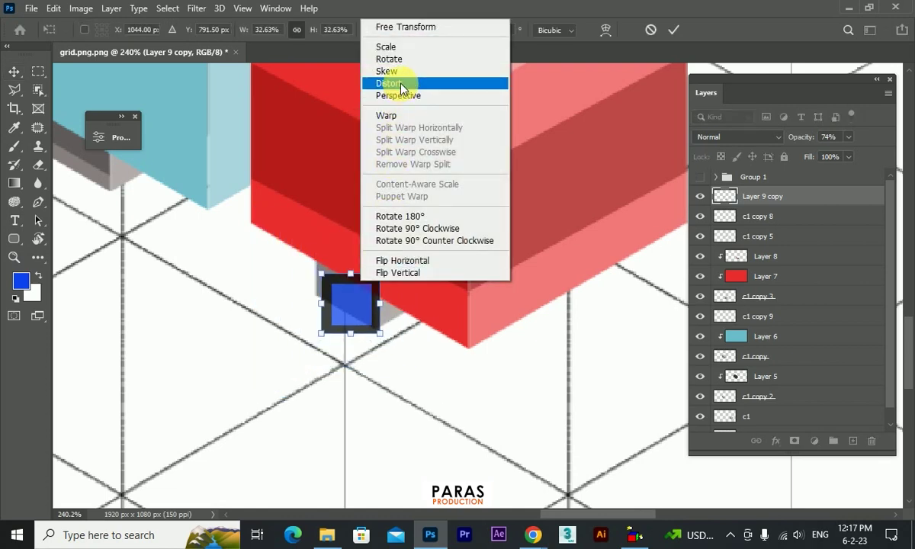
click(400, 82)
drag(321, 274, 316, 250)
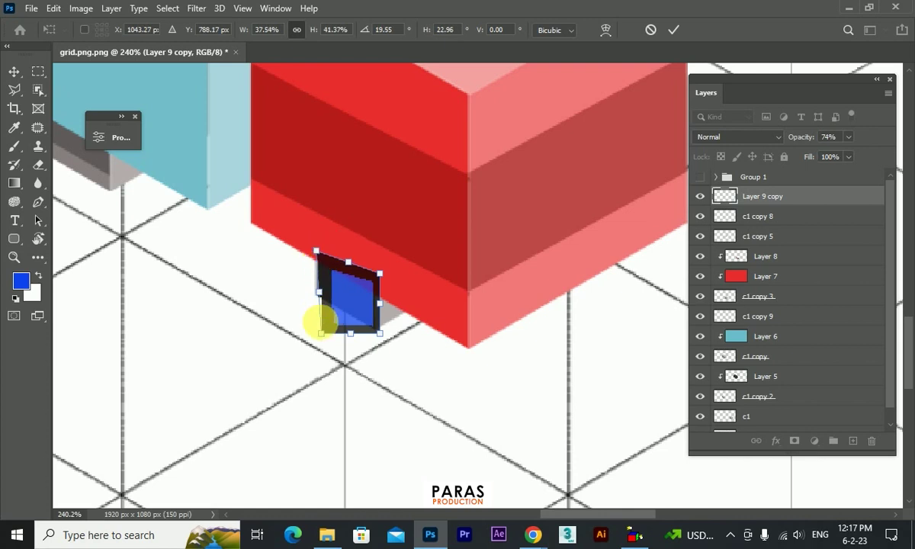
drag(326, 341, 314, 298)
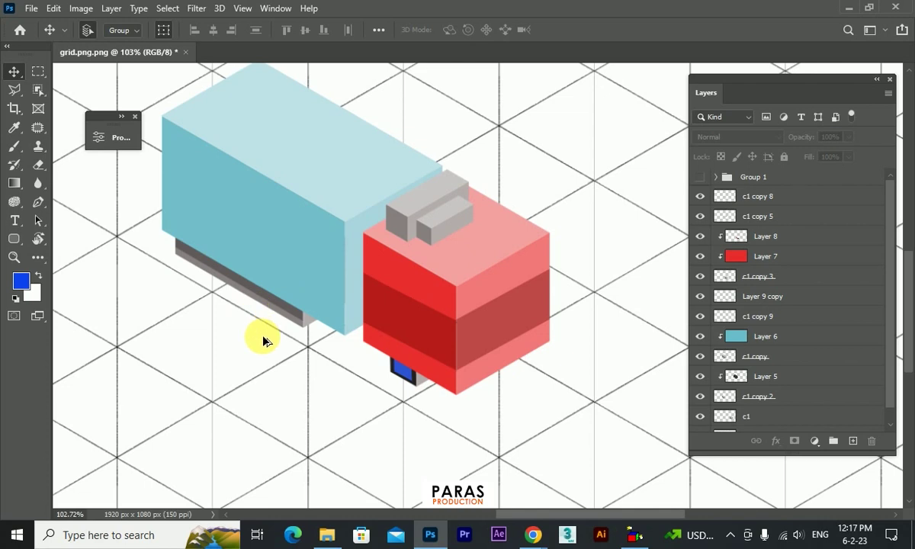
mouse_move(401, 373)
mouse_down()
mouse_move(292, 338)
mouse_move(267, 309)
mouse_up()
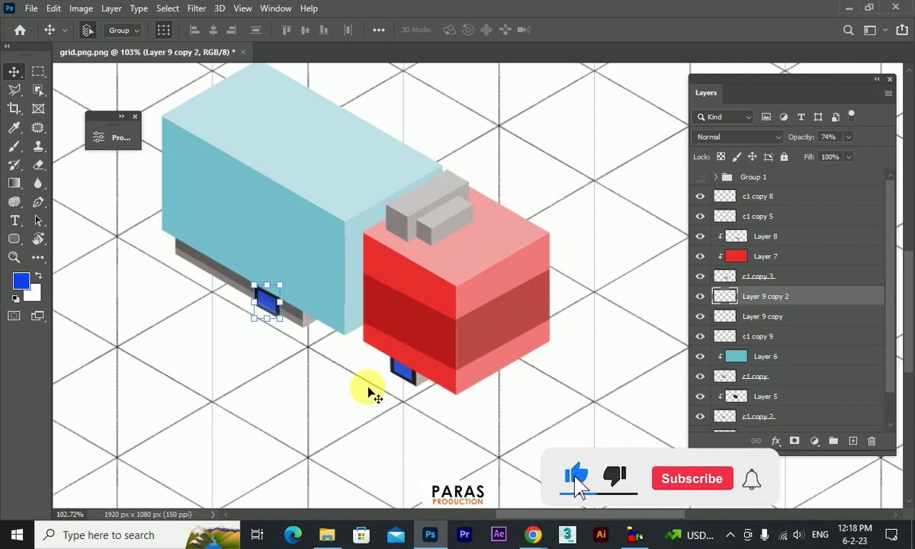
Delete the extra wheel copy and turn on Group 1's visibility to show the tree
scroll(368, 392, down, 2)
scroll(368, 393, down, 1)
key(Delete)
scroll(418, 276, down, 1)
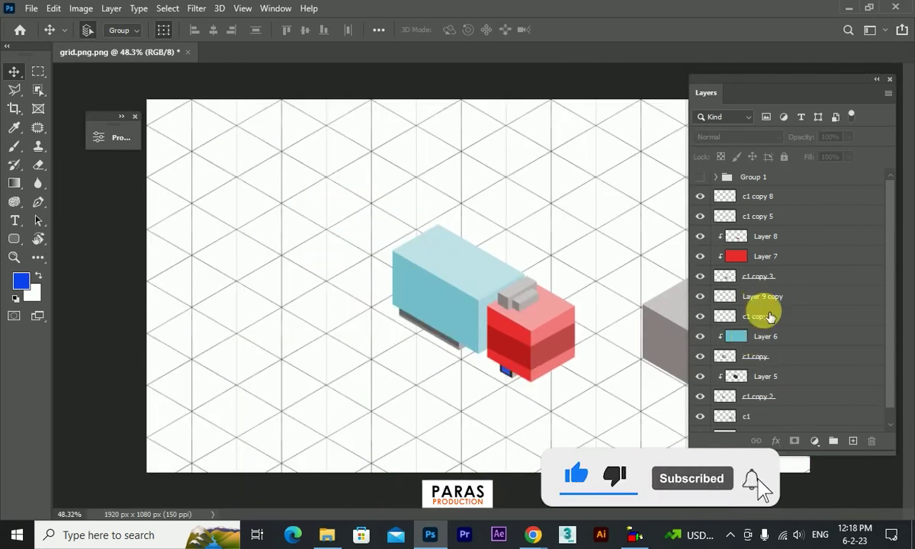
click(700, 177)
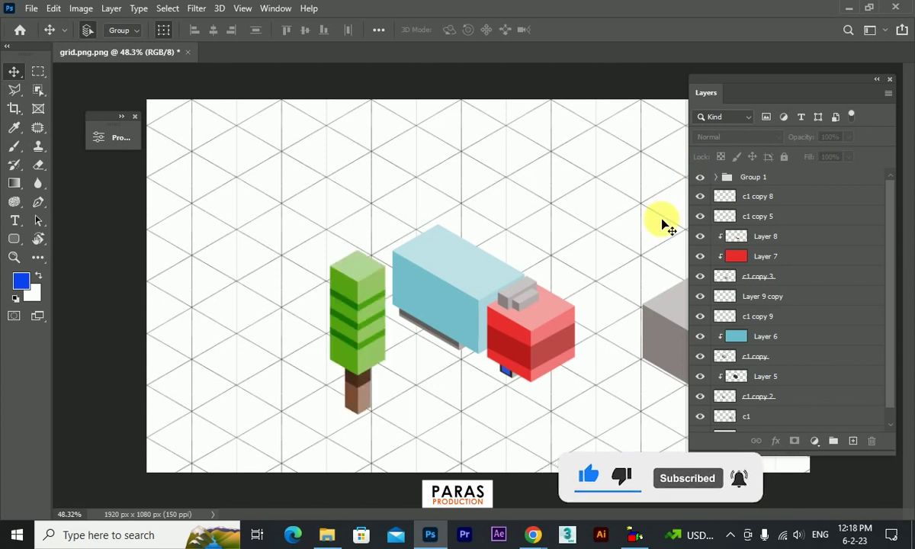
Move the Layers panel aside so the whole isometric scene is visible
scroll(433, 166, down, 1)
drag(768, 80, 777, 88)
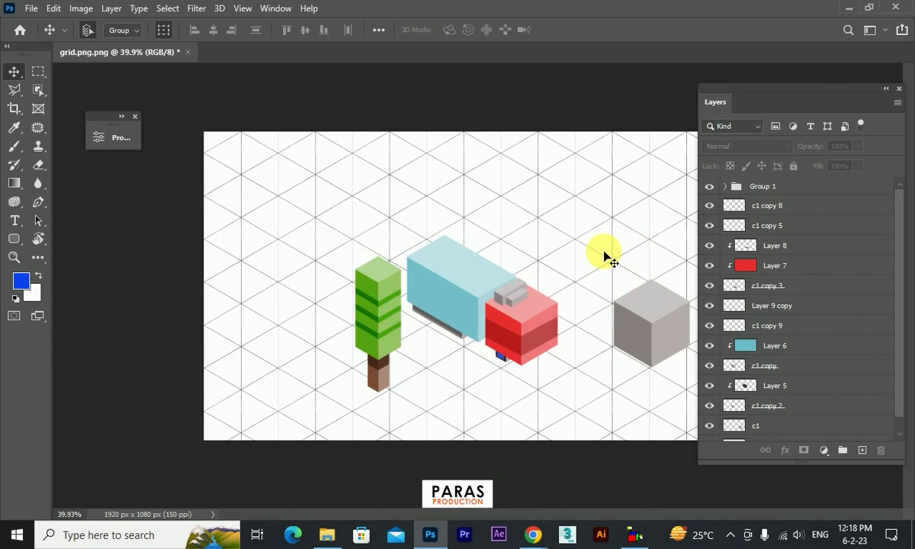
scroll(545, 311, up, 2)
mouse_move(739, 93)
mouse_down()
mouse_move(771, 94)
mouse_move(781, 83)
mouse_up()
scroll(547, 186, down, 1)
scroll(547, 187, down, 1)
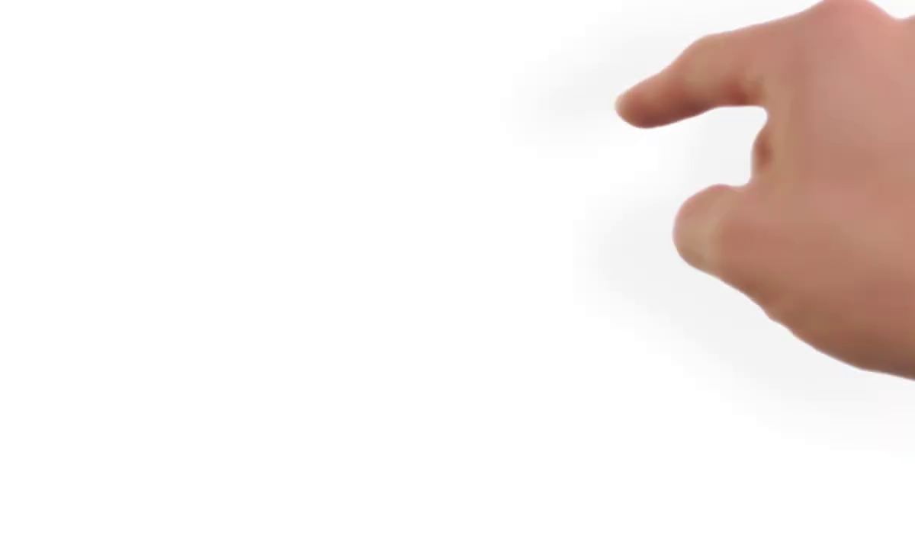